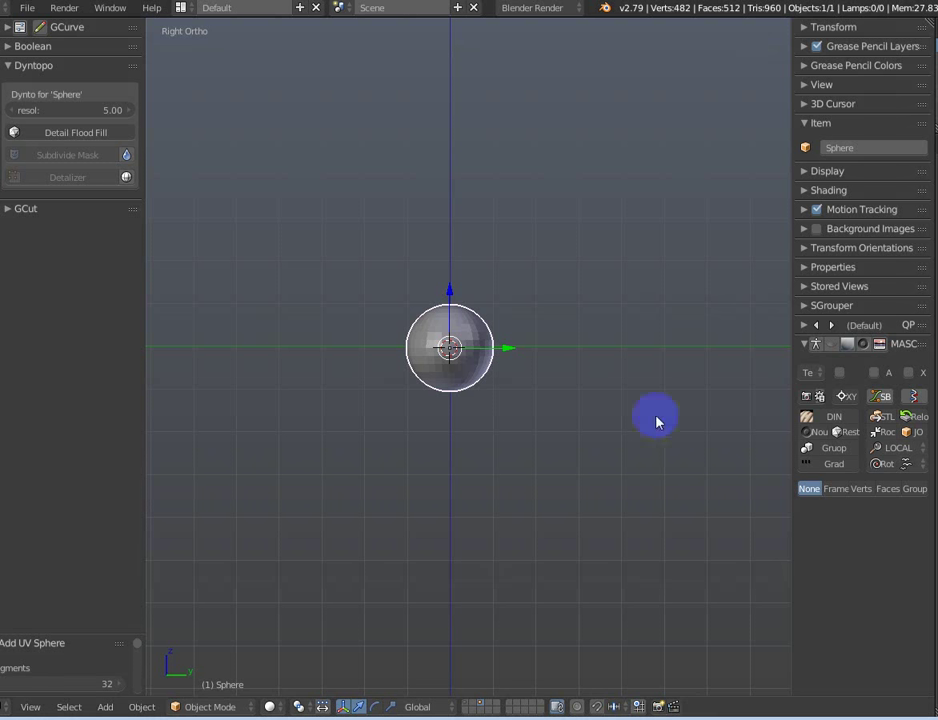
Zoom in on the sphere and switch it into Sculpt Mode.
{"action": "scroll", "coordinate": [470, 313], "scroll_direction": "up", "scroll_amount": 2}
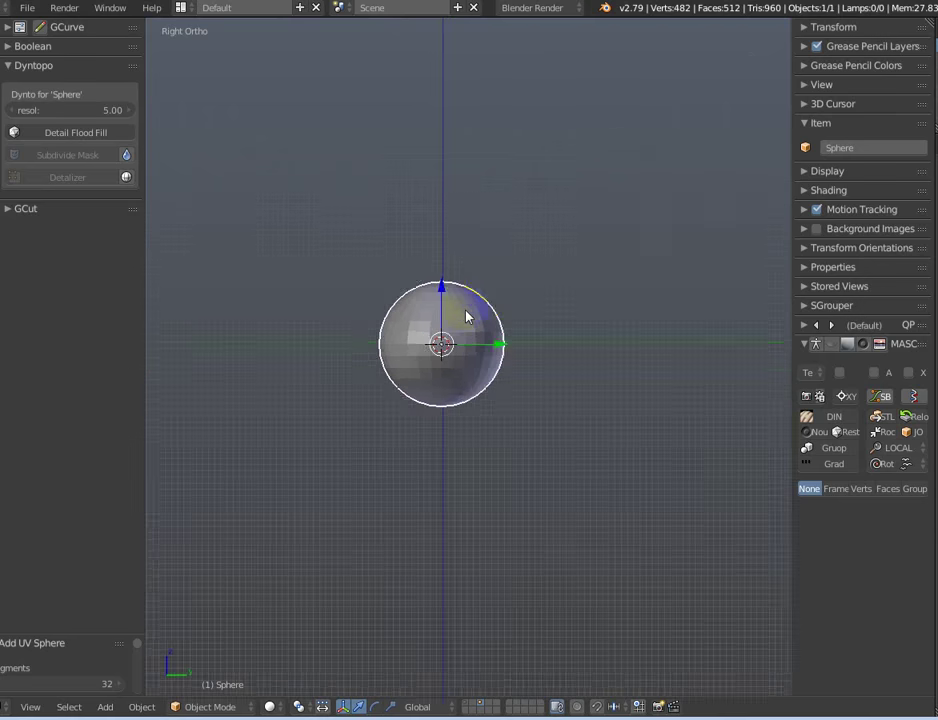
{"action": "scroll", "coordinate": [490, 318], "scroll_direction": "up", "scroll_amount": 1}
{"action": "scroll", "coordinate": [509, 320], "scroll_direction": "up", "scroll_amount": 2, "text": "shift"}
{"action": "scroll", "coordinate": [509, 320], "scroll_direction": "up", "scroll_amount": 1, "text": "ctrl"}
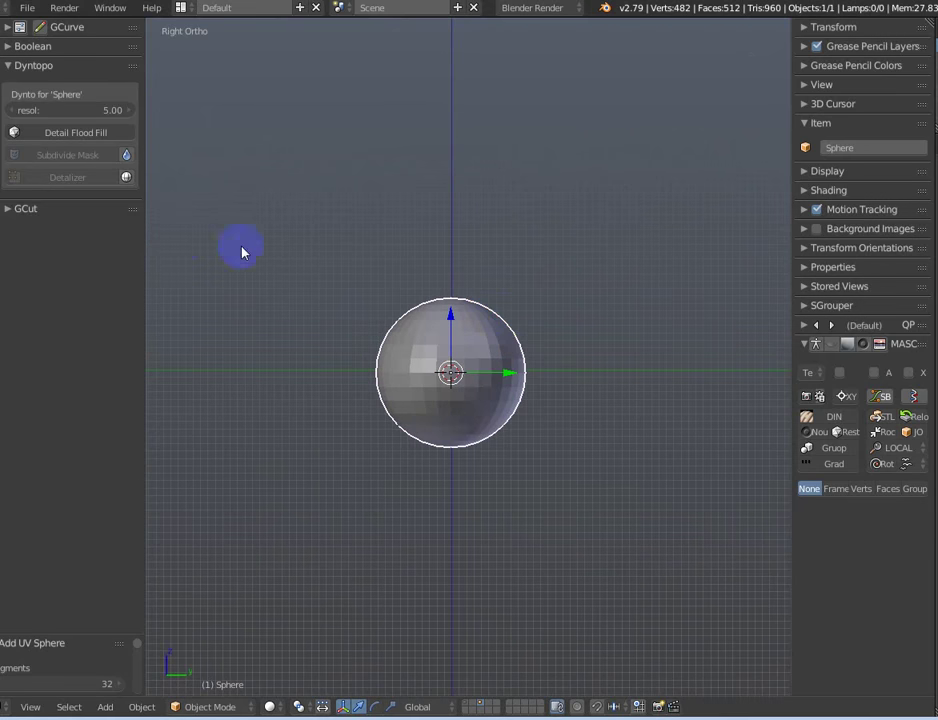
{"action": "middle_click_drag", "start_coordinate": [406, 264], "coordinate": [415, 279], "text": "shift"}
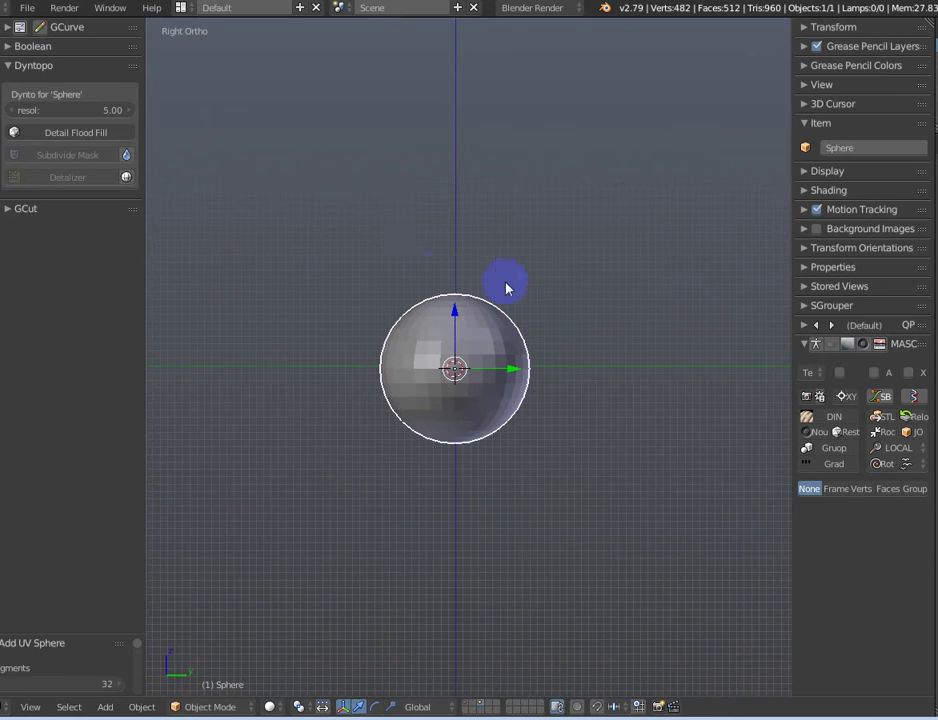
{"action": "key", "text": "Tab"}
{"action": "left_click", "coordinate": [505, 207]}
{"action": "middle_click_drag", "start_coordinate": [513, 272], "coordinate": [505, 292], "text": "shift"}
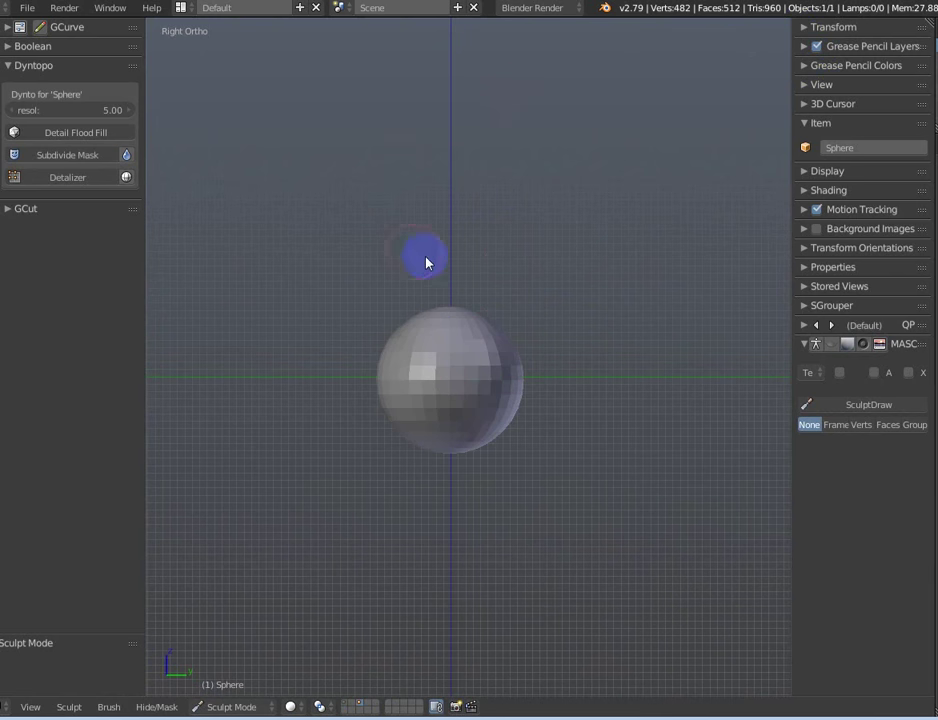
With a larger Grab brush and MASC wireframe on, pull the sphere's right side out into a bulb.
{"action": "key", "text": "g"}
{"action": "key", "text": "f"}
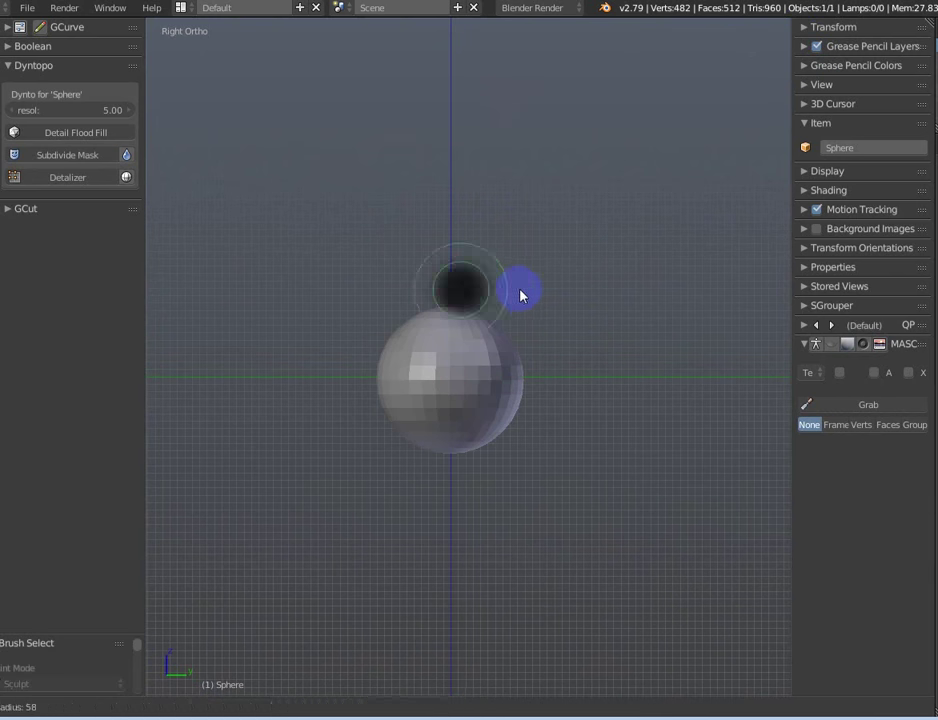
{"action": "left_click", "coordinate": [519, 296]}
{"action": "mouse_move", "coordinate": [517, 298]}
{"action": "middle_mouse_down", "text": "shift"}
{"action": "mouse_move", "coordinate": [567, 325]}
{"action": "mouse_move", "coordinate": [528, 320]}
{"action": "middle_mouse_up", "text": "shift"}
{"action": "left_click", "coordinate": [848, 375]}
{"action": "left_click", "coordinate": [873, 372]}
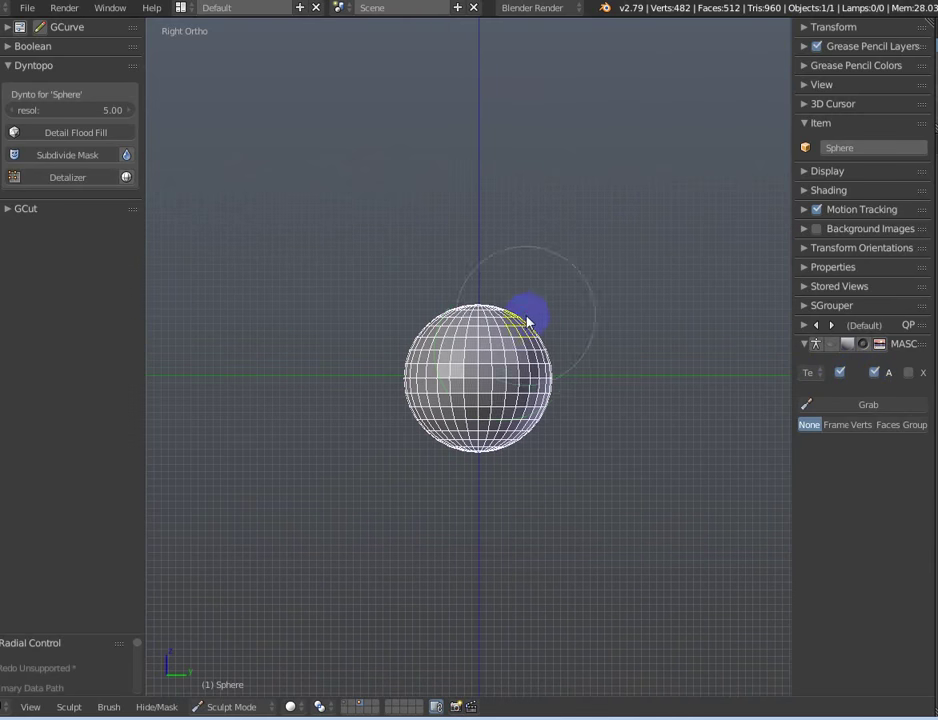
{"action": "left_click_drag", "start_coordinate": [520, 345], "coordinate": [571, 324]}
{"action": "mouse_move", "coordinate": [571, 324]}
{"action": "middle_mouse_down"}
{"action": "mouse_move", "coordinate": [515, 278]}
{"action": "mouse_move", "coordinate": [446, 324]}
{"action": "mouse_move", "coordinate": [441, 349]}
{"action": "mouse_move", "coordinate": [450, 377]}
{"action": "mouse_move", "coordinate": [586, 350]}
{"action": "mouse_move", "coordinate": [643, 425]}
{"action": "mouse_move", "coordinate": [450, 404]}
{"action": "mouse_move", "coordinate": [263, 302]}
{"action": "middle_mouse_up"}
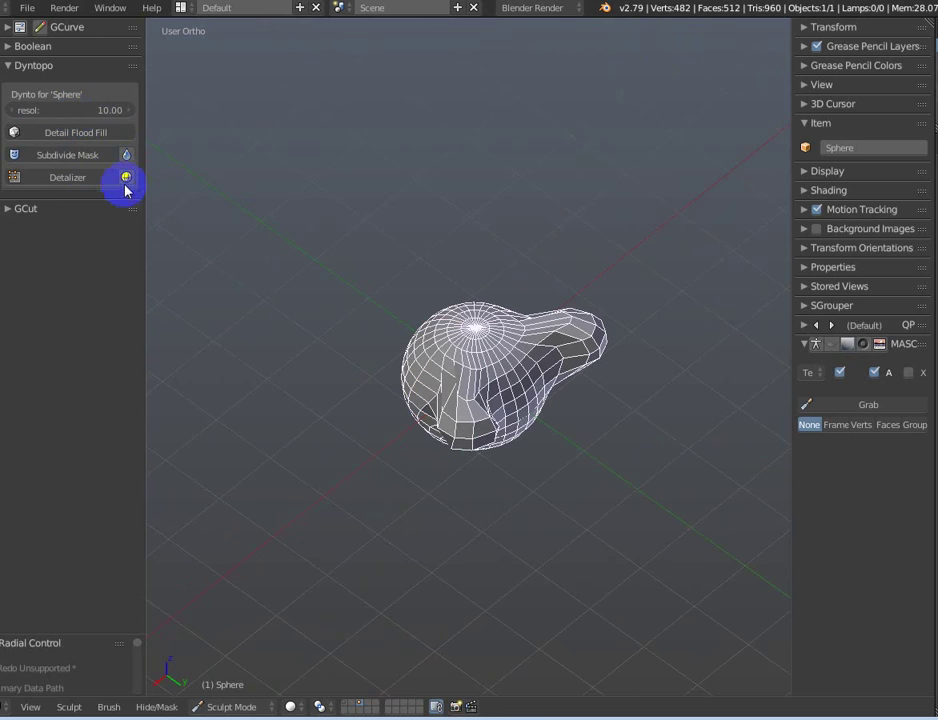
Remesh into a denser triangle mesh and pull the bottom out into a long point.
{"action": "left_click", "coordinate": [75, 182]}
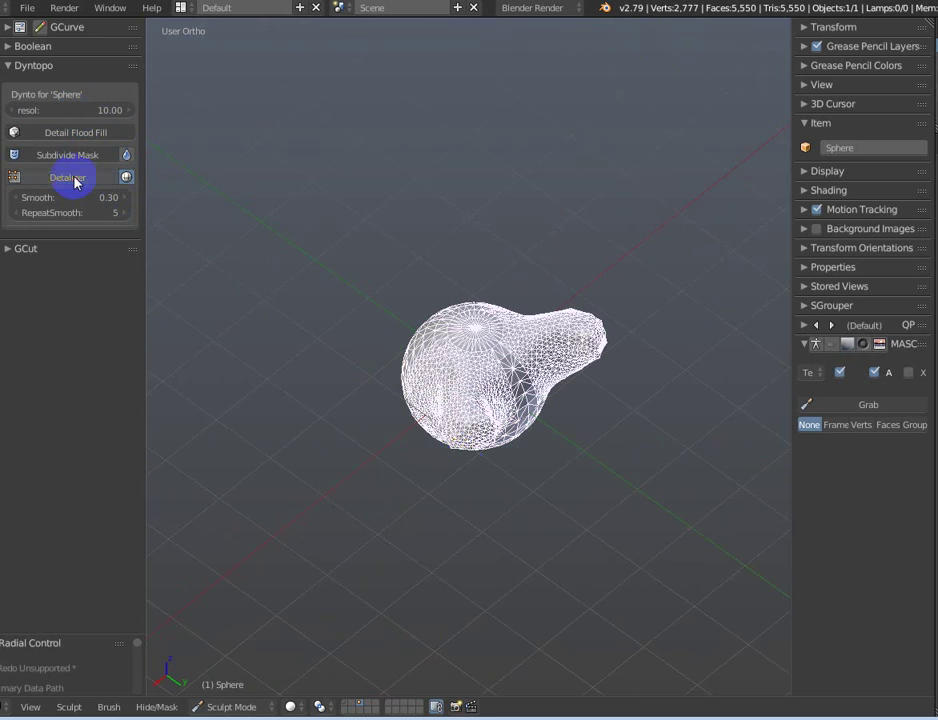
{"action": "mouse_move", "coordinate": [445, 466]}
{"action": "middle_mouse_down"}
{"action": "mouse_move", "coordinate": [628, 435]}
{"action": "mouse_move", "coordinate": [597, 331]}
{"action": "mouse_move", "coordinate": [597, 226]}
{"action": "mouse_move", "coordinate": [410, 192]}
{"action": "mouse_move", "coordinate": [358, 241]}
{"action": "mouse_move", "coordinate": [544, 293]}
{"action": "mouse_move", "coordinate": [586, 339]}
{"action": "mouse_move", "coordinate": [479, 421]}
{"action": "mouse_move", "coordinate": [578, 387]}
{"action": "mouse_move", "coordinate": [519, 377]}
{"action": "mouse_move", "coordinate": [519, 396]}
{"action": "mouse_move", "coordinate": [507, 386]}
{"action": "mouse_move", "coordinate": [507, 423]}
{"action": "middle_mouse_up"}
{"action": "key", "text": "f"}
{"action": "left_click", "coordinate": [528, 398]}
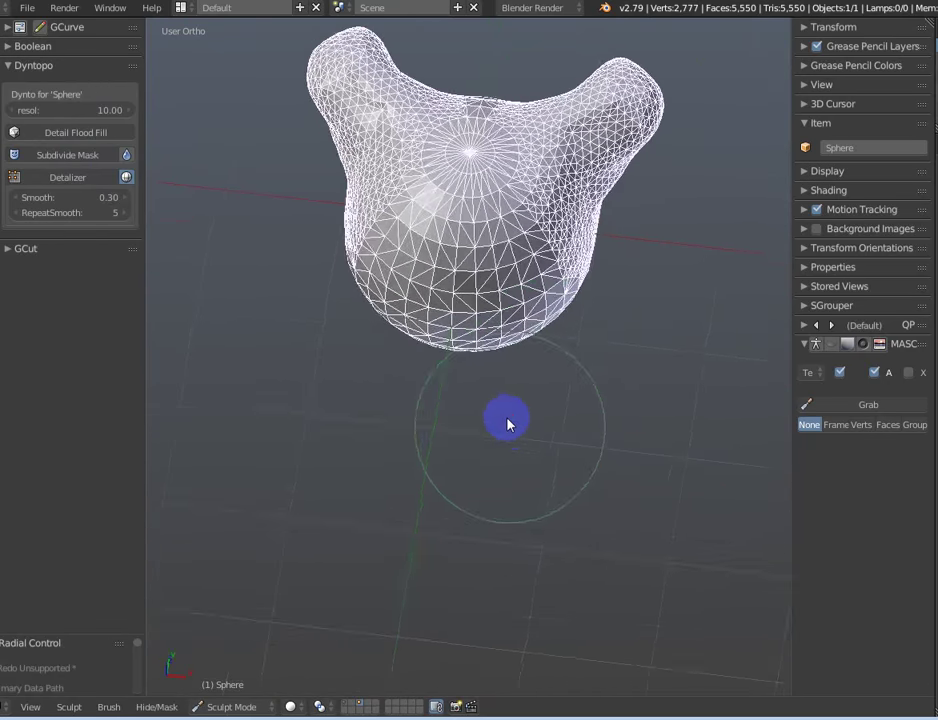
{"action": "left_click_drag", "start_coordinate": [461, 360], "coordinate": [457, 425]}
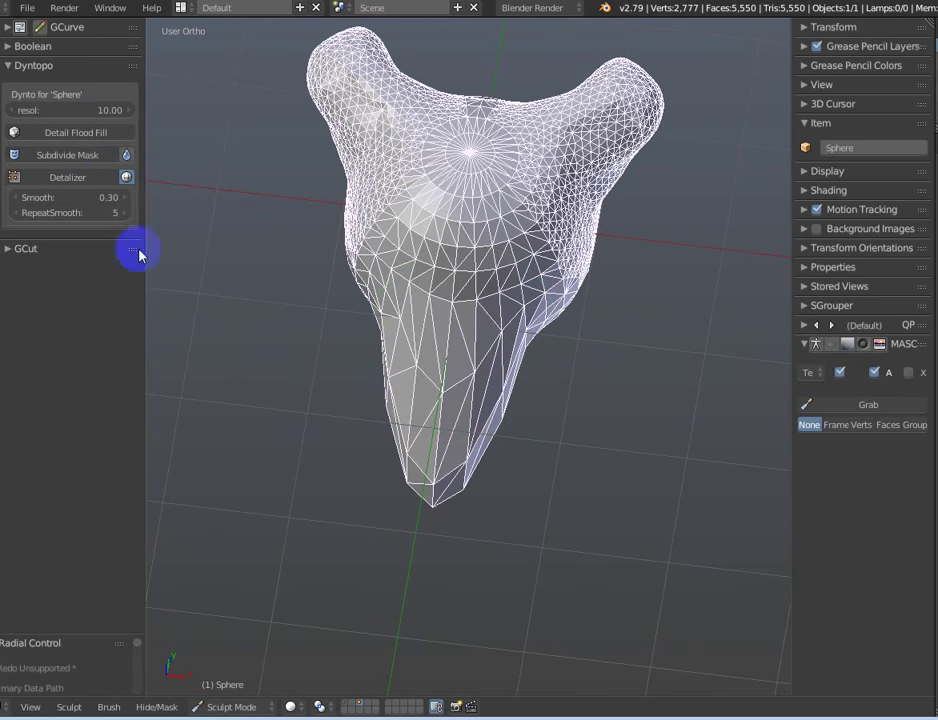
Hide the detail smoothing options and raise two mirrored lobes on top.
{"action": "left_click", "coordinate": [126, 178]}
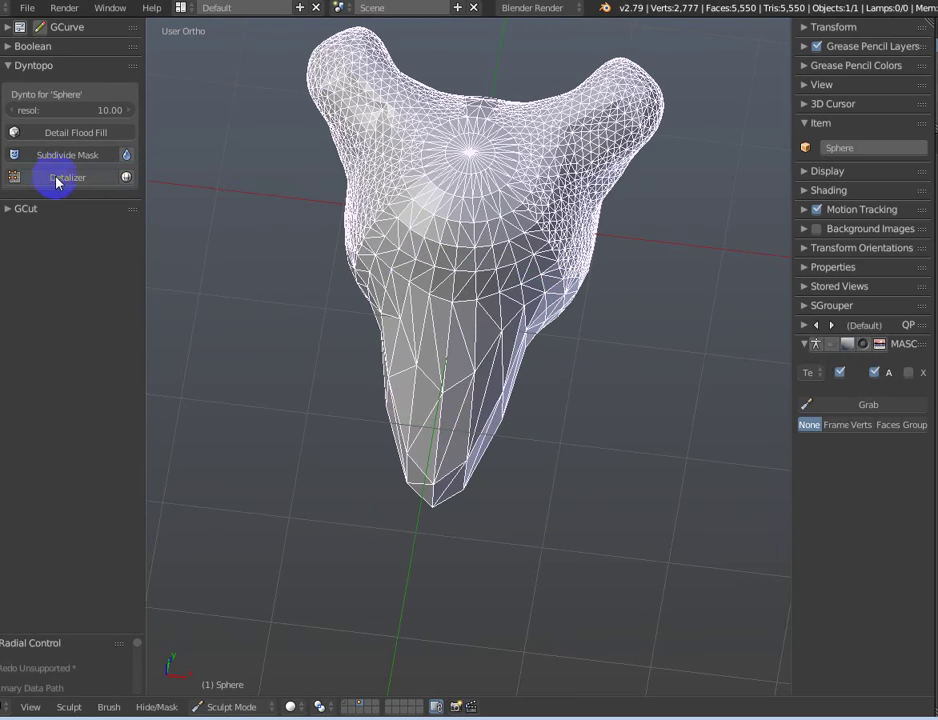
{"action": "mouse_move", "coordinate": [390, 366]}
{"action": "middle_mouse_down"}
{"action": "mouse_move", "coordinate": [609, 314]}
{"action": "mouse_move", "coordinate": [605, 224]}
{"action": "mouse_move", "coordinate": [262, 210]}
{"action": "mouse_move", "coordinate": [304, 310]}
{"action": "mouse_move", "coordinate": [389, 360]}
{"action": "mouse_move", "coordinate": [490, 339]}
{"action": "mouse_move", "coordinate": [523, 425]}
{"action": "middle_mouse_up"}
{"action": "mouse_move", "coordinate": [582, 410]}
{"action": "middle_mouse_down"}
{"action": "mouse_move", "coordinate": [488, 299]}
{"action": "mouse_move", "coordinate": [477, 320]}
{"action": "mouse_move", "coordinate": [412, 325]}
{"action": "mouse_move", "coordinate": [440, 378]}
{"action": "middle_mouse_up"}
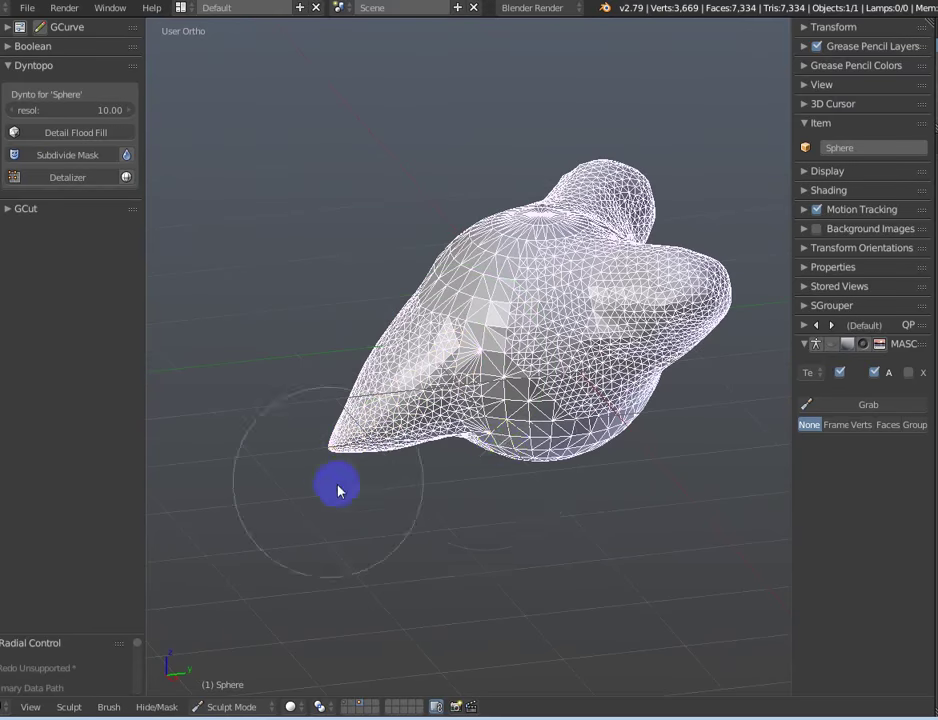
{"action": "mouse_move", "coordinate": [338, 490]}
{"action": "middle_mouse_down"}
{"action": "mouse_move", "coordinate": [580, 462]}
{"action": "mouse_move", "coordinate": [593, 427]}
{"action": "mouse_move", "coordinate": [534, 327]}
{"action": "middle_mouse_up"}
{"action": "mouse_move", "coordinate": [534, 327]}
{"action": "left_mouse_down"}
{"action": "mouse_move", "coordinate": [551, 345]}
{"action": "mouse_move", "coordinate": [593, 287]}
{"action": "mouse_move", "coordinate": [538, 228]}
{"action": "left_mouse_up"}
{"action": "mouse_move", "coordinate": [538, 228]}
{"action": "middle_mouse_down"}
{"action": "mouse_move", "coordinate": [607, 318]}
{"action": "mouse_move", "coordinate": [475, 251]}
{"action": "middle_mouse_up"}
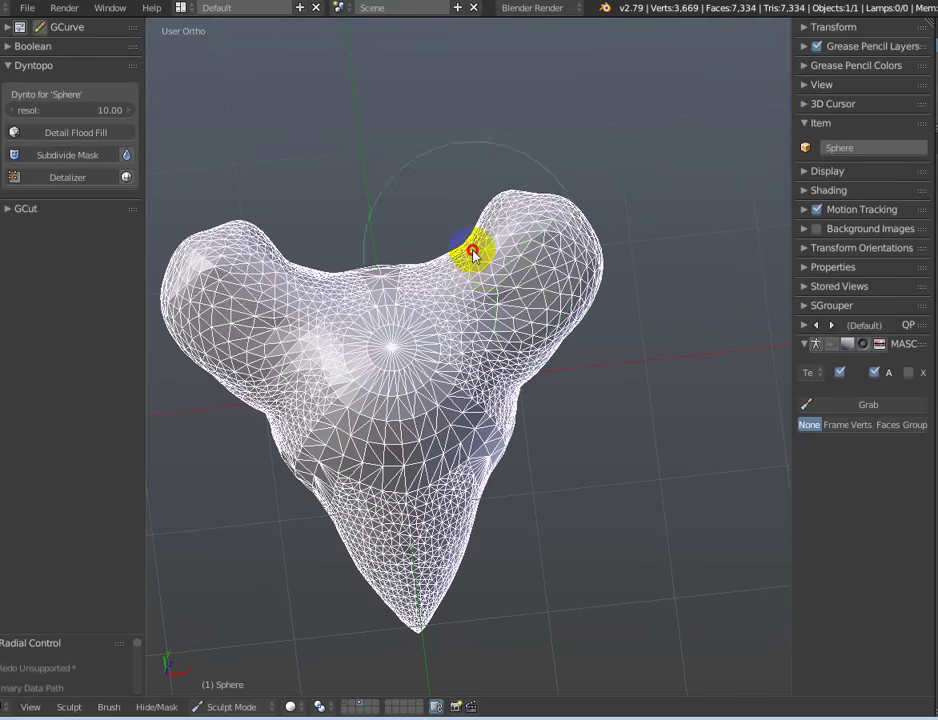
{"action": "mouse_move", "coordinate": [475, 251]}
{"action": "left_mouse_down"}
{"action": "mouse_move", "coordinate": [456, 241]}
{"action": "mouse_move", "coordinate": [483, 262]}
{"action": "left_mouse_up"}
In right-side view, pull the pointed tip up and right, then show the smoothing options again.
{"action": "mouse_move", "coordinate": [483, 262]}
{"action": "middle_mouse_down"}
{"action": "mouse_move", "coordinate": [419, 222]}
{"action": "mouse_move", "coordinate": [553, 230]}
{"action": "mouse_move", "coordinate": [590, 347]}
{"action": "mouse_move", "coordinate": [618, 383]}
{"action": "mouse_move", "coordinate": [517, 377]}
{"action": "mouse_move", "coordinate": [474, 357]}
{"action": "middle_mouse_up"}
{"action": "key", "text": "KP_3"}
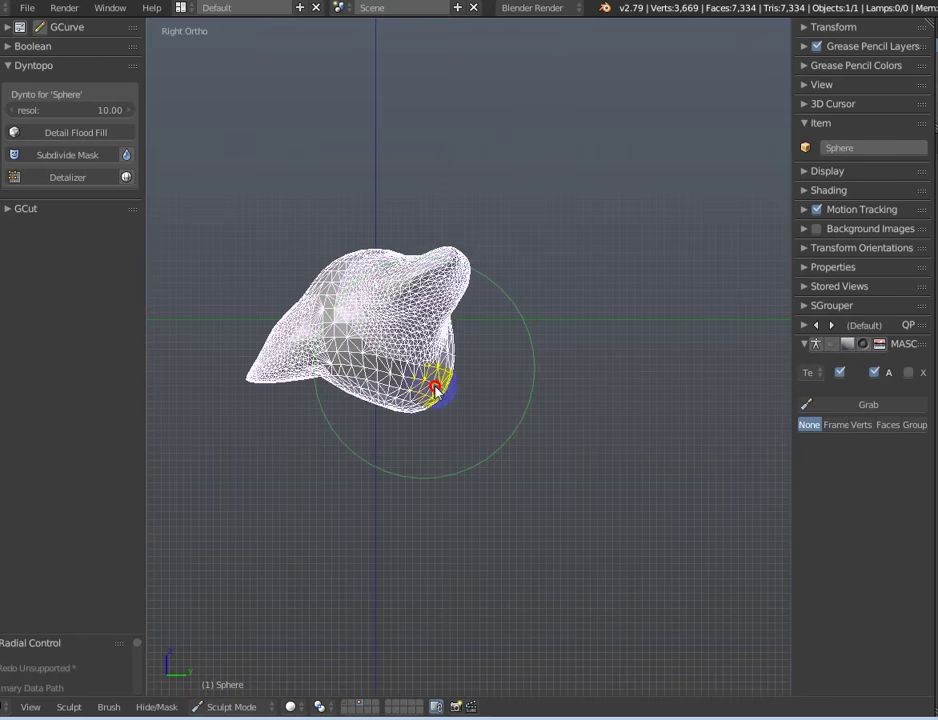
{"action": "left_click_drag", "start_coordinate": [516, 425], "coordinate": [518, 400]}
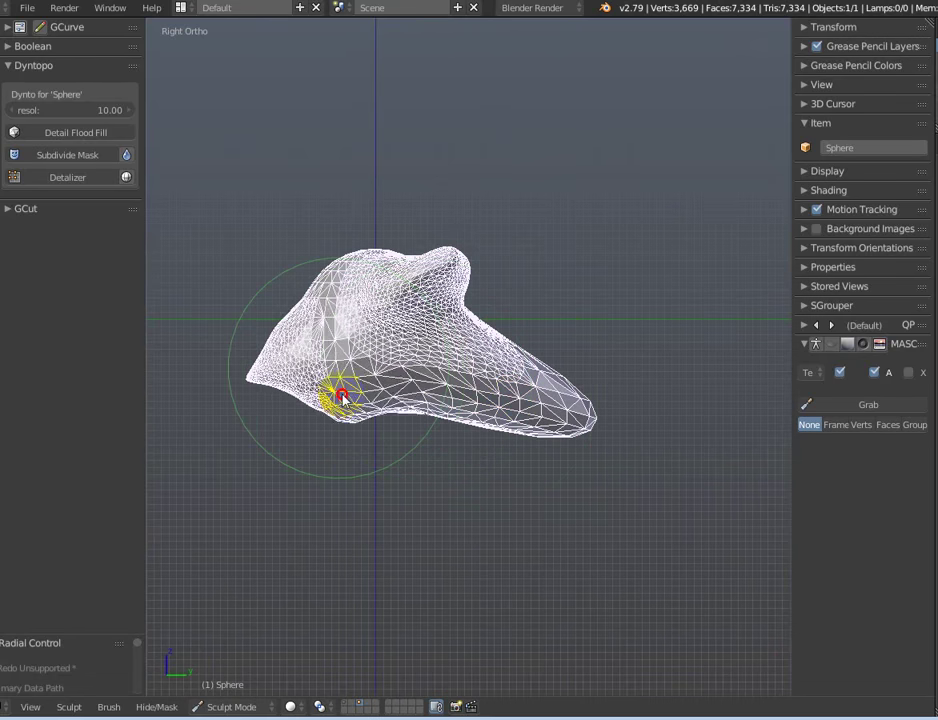
{"action": "mouse_move", "coordinate": [341, 387]}
{"action": "middle_mouse_down"}
{"action": "mouse_move", "coordinate": [471, 427]}
{"action": "mouse_move", "coordinate": [422, 438]}
{"action": "mouse_move", "coordinate": [349, 287]}
{"action": "middle_mouse_up"}
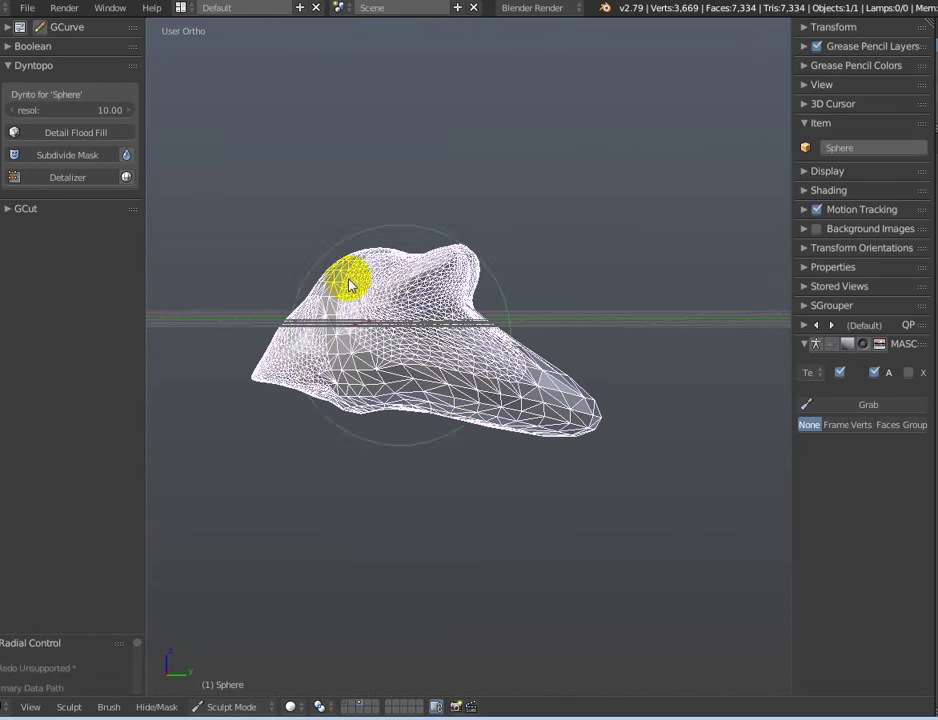
{"action": "left_click", "coordinate": [126, 177]}
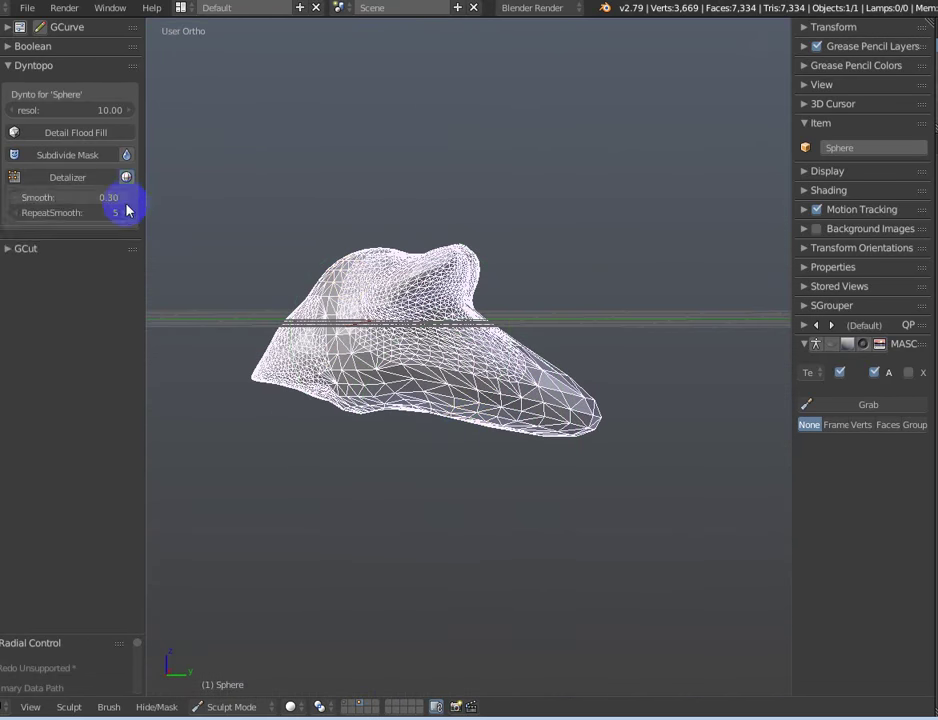
Remesh densely, then re-subdivide the masked pointed end at resolution 4.00 (6,193 vertices).
{"action": "left_click", "coordinate": [73, 178]}
{"action": "mouse_move", "coordinate": [412, 339]}
{"action": "middle_mouse_down"}
{"action": "mouse_move", "coordinate": [400, 428]}
{"action": "mouse_move", "coordinate": [570, 371]}
{"action": "middle_mouse_up"}
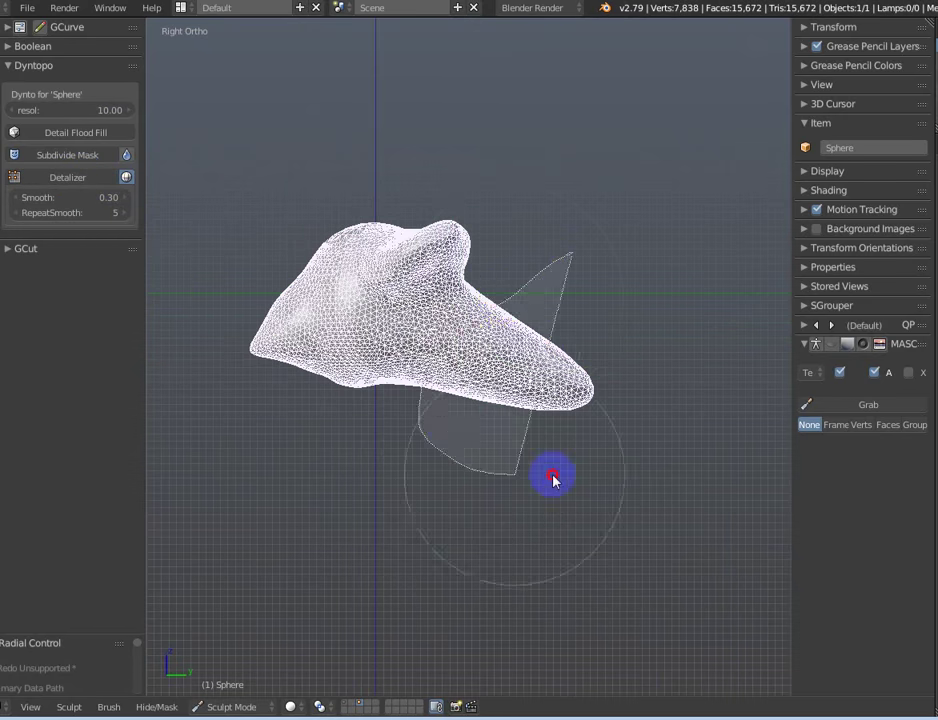
{"action": "mouse_move", "coordinate": [553, 480]}
{"action": "middle_mouse_down"}
{"action": "mouse_move", "coordinate": [649, 381]}
{"action": "mouse_move", "coordinate": [607, 366]}
{"action": "mouse_move", "coordinate": [433, 425]}
{"action": "mouse_move", "coordinate": [299, 424]}
{"action": "mouse_move", "coordinate": [308, 337]}
{"action": "mouse_move", "coordinate": [584, 356]}
{"action": "mouse_move", "coordinate": [540, 367]}
{"action": "mouse_move", "coordinate": [576, 391]}
{"action": "middle_mouse_up"}
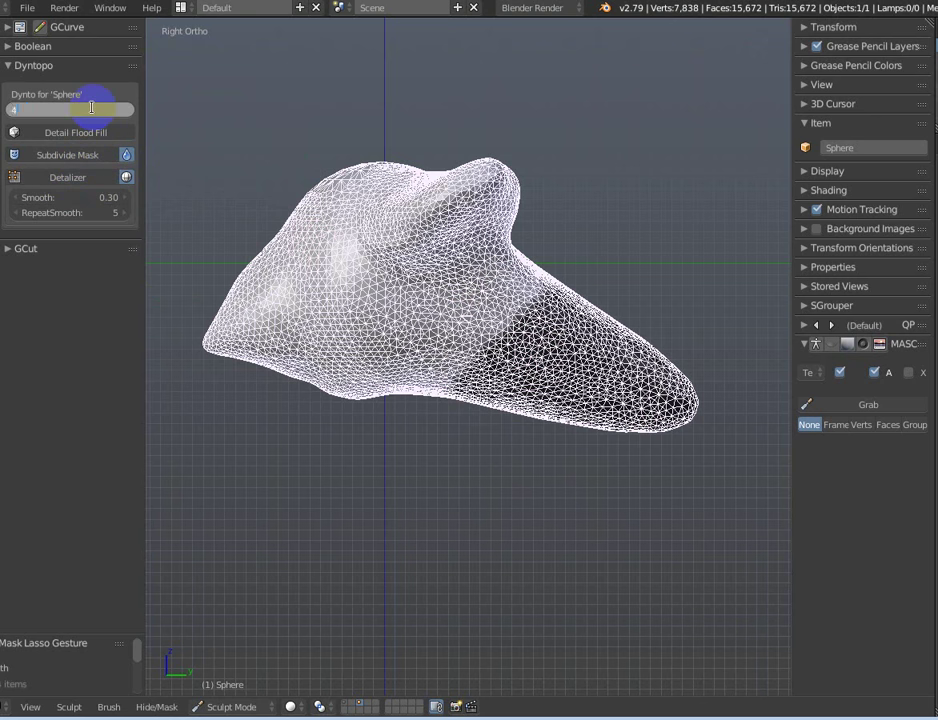
{"action": "left_click", "coordinate": [72, 156]}
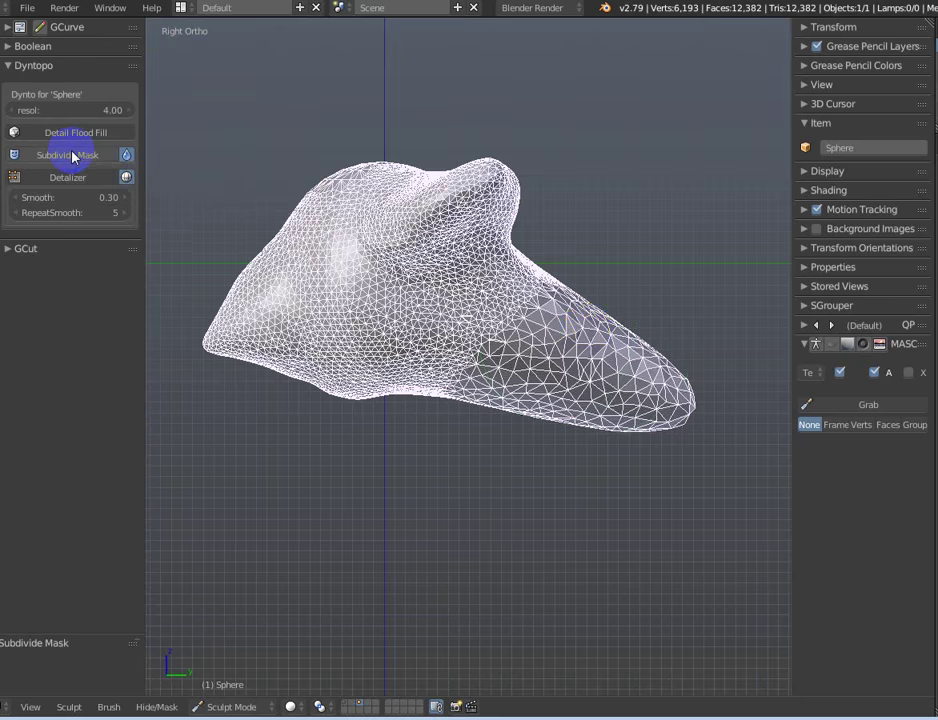
{"action": "mouse_move", "coordinate": [569, 334]}
{"action": "middle_mouse_down"}
{"action": "mouse_move", "coordinate": [572, 320]}
{"action": "mouse_move", "coordinate": [369, 329]}
{"action": "mouse_move", "coordinate": [228, 314]}
{"action": "mouse_move", "coordinate": [536, 318]}
{"action": "mouse_move", "coordinate": [618, 308]}
{"action": "mouse_move", "coordinate": [582, 281]}
{"action": "mouse_move", "coordinate": [628, 298]}
{"action": "mouse_move", "coordinate": [486, 285]}
{"action": "mouse_move", "coordinate": [492, 402]}
{"action": "mouse_move", "coordinate": [412, 335]}
{"action": "mouse_move", "coordinate": [420, 345]}
{"action": "mouse_move", "coordinate": [413, 360]}
{"action": "middle_mouse_up"}
Flood-fill remesh the whole shape evenly at detail resolution 4.00.
{"action": "left_click", "coordinate": [53, 131]}
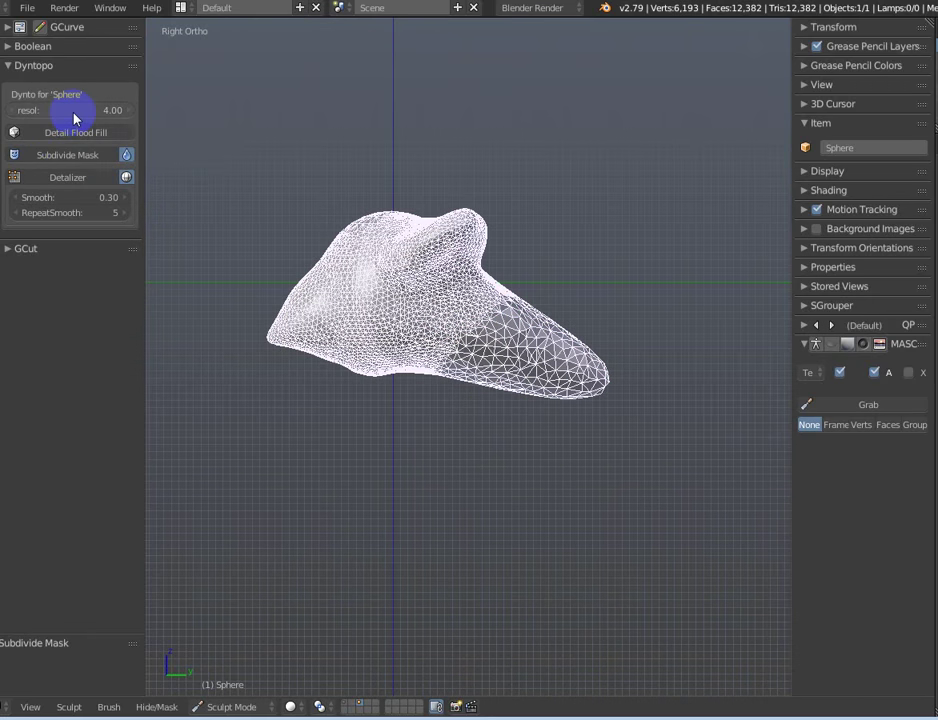
{"action": "left_click", "coordinate": [78, 134]}
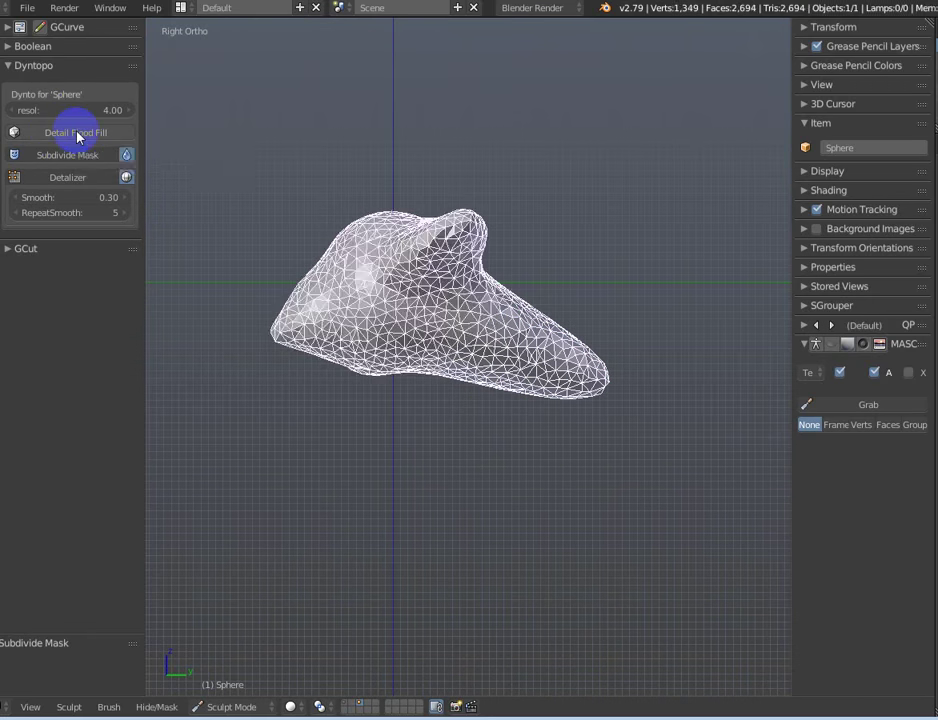
{"action": "mouse_move", "coordinate": [377, 523]}
{"action": "middle_mouse_down"}
{"action": "mouse_move", "coordinate": [556, 392]}
{"action": "mouse_move", "coordinate": [590, 469]}
{"action": "mouse_move", "coordinate": [517, 515]}
{"action": "mouse_move", "coordinate": [350, 383]}
{"action": "mouse_move", "coordinate": [418, 362]}
{"action": "mouse_move", "coordinate": [467, 408]}
{"action": "mouse_move", "coordinate": [501, 349]}
{"action": "middle_mouse_up"}
{"action": "scroll", "coordinate": [491, 373], "scroll_direction": "down", "scroll_amount": 2}
{"action": "middle_click_drag", "start_coordinate": [471, 410], "coordinate": [459, 361], "text": "shift"}
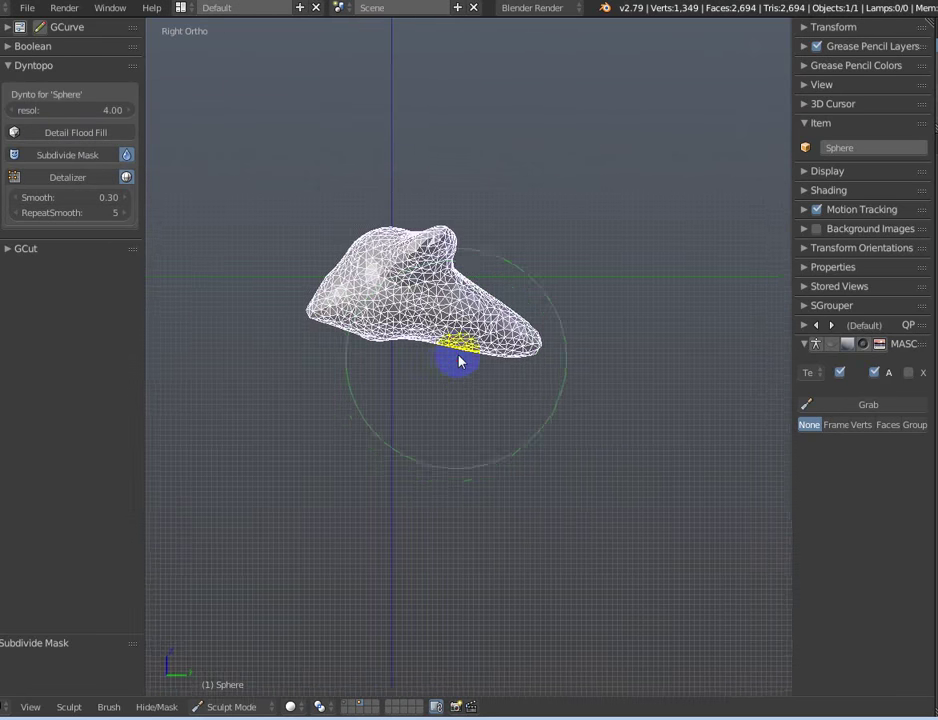
With an enlarged Grab brush, pull the tail down-right and the upper bump into a tall horn.
{"action": "key", "text": "f"}
{"action": "left_click", "coordinate": [500, 400]}
{"action": "mouse_move", "coordinate": [500, 400]}
{"action": "left_mouse_down"}
{"action": "mouse_move", "coordinate": [509, 338]}
{"action": "mouse_move", "coordinate": [522, 355]}
{"action": "left_mouse_up"}
{"action": "mouse_move", "coordinate": [461, 230]}
{"action": "left_mouse_down"}
{"action": "mouse_move", "coordinate": [496, 184]}
{"action": "mouse_move", "coordinate": [490, 152]}
{"action": "left_mouse_up"}
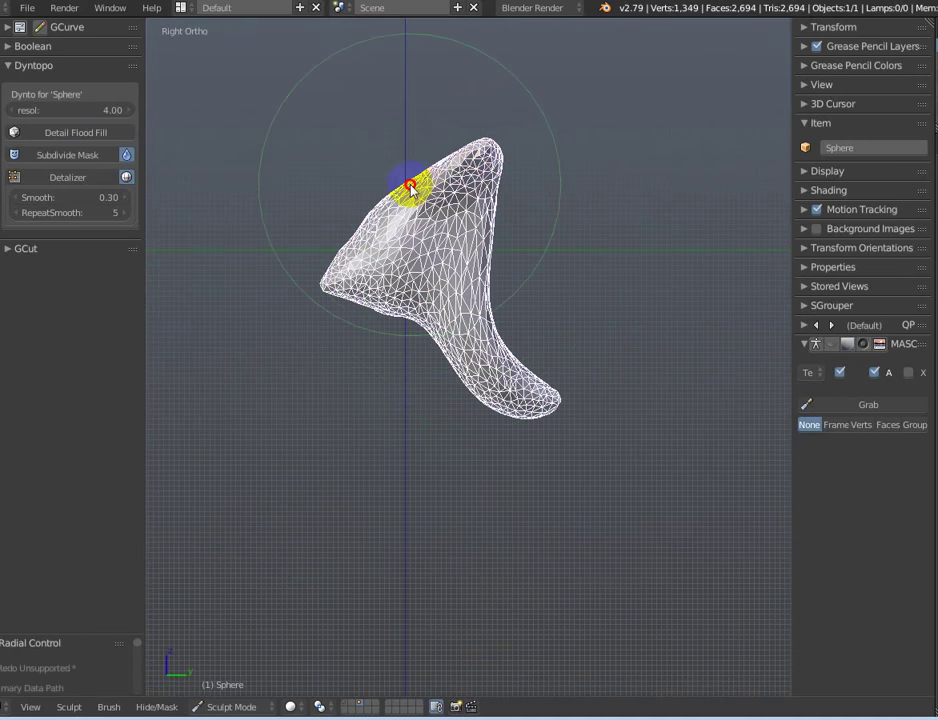
{"action": "mouse_move", "coordinate": [409, 222]}
{"action": "left_mouse_down"}
{"action": "mouse_move", "coordinate": [408, 237]}
{"action": "mouse_move", "coordinate": [406, 218]}
{"action": "mouse_move", "coordinate": [425, 209]}
{"action": "left_mouse_up"}
{"action": "mouse_move", "coordinate": [460, 184]}
{"action": "middle_mouse_down"}
{"action": "mouse_move", "coordinate": [519, 240]}
{"action": "mouse_move", "coordinate": [538, 274]}
{"action": "mouse_move", "coordinate": [463, 238]}
{"action": "mouse_move", "coordinate": [509, 174]}
{"action": "mouse_move", "coordinate": [469, 218]}
{"action": "mouse_move", "coordinate": [513, 262]}
{"action": "mouse_move", "coordinate": [402, 186]}
{"action": "mouse_move", "coordinate": [360, 203]}
{"action": "mouse_move", "coordinate": [418, 305]}
{"action": "middle_mouse_up"}
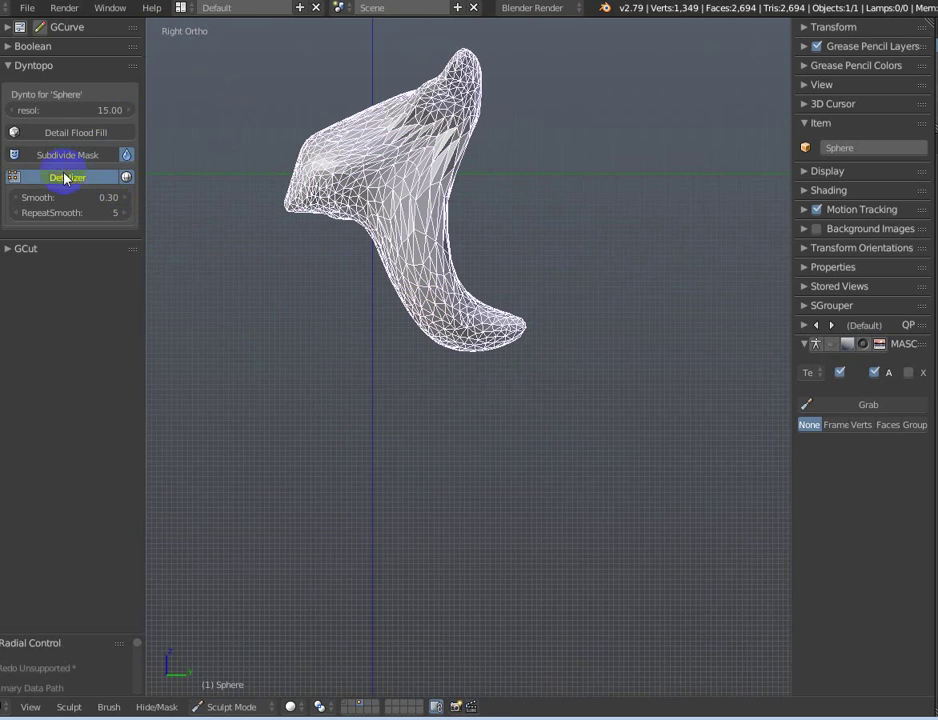
Hide the wireframe overlay on the dense mesh and pull the front tip slightly downward.
{"action": "mouse_move", "coordinate": [372, 324]}
{"action": "middle_mouse_down"}
{"action": "mouse_move", "coordinate": [435, 324]}
{"action": "mouse_move", "coordinate": [540, 345]}
{"action": "mouse_move", "coordinate": [500, 345]}
{"action": "mouse_move", "coordinate": [340, 291]}
{"action": "middle_mouse_up"}
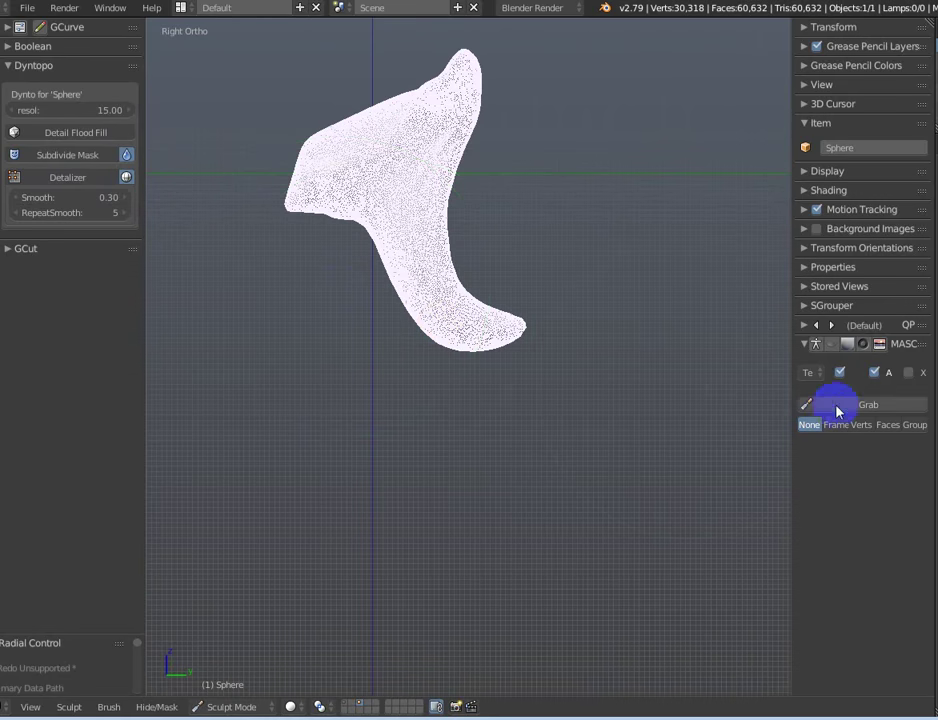
{"action": "left_click", "coordinate": [873, 374]}
{"action": "middle_click_drag", "start_coordinate": [461, 266], "coordinate": [492, 341], "text": "shift"}
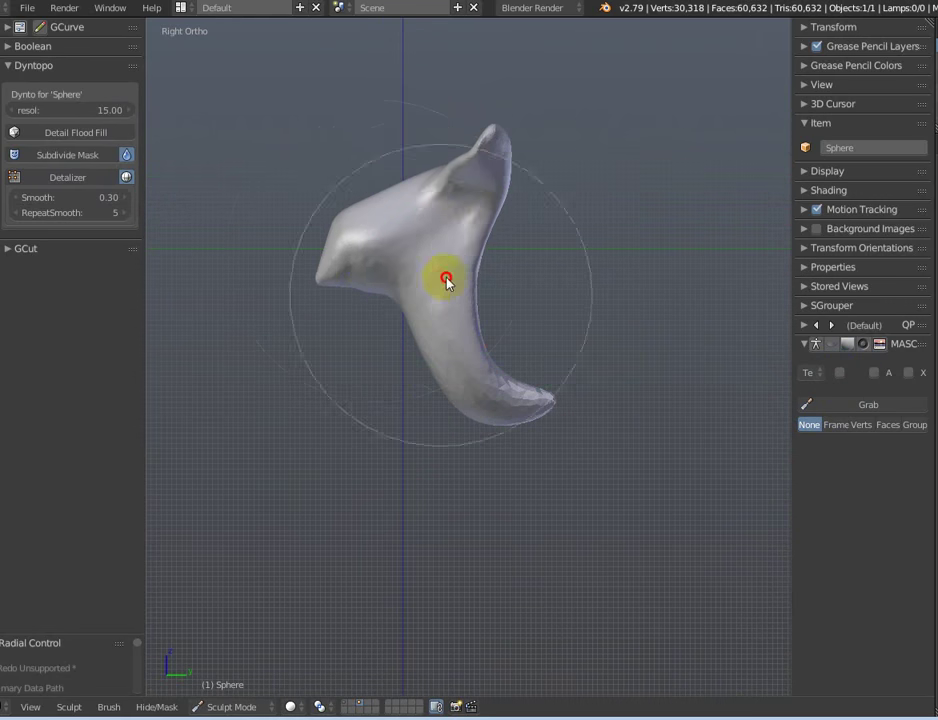
{"action": "mouse_move", "coordinate": [350, 307]}
{"action": "middle_mouse_down"}
{"action": "mouse_move", "coordinate": [456, 168]}
{"action": "mouse_move", "coordinate": [494, 331]}
{"action": "mouse_move", "coordinate": [494, 410]}
{"action": "mouse_move", "coordinate": [527, 381]}
{"action": "mouse_move", "coordinate": [465, 318]}
{"action": "mouse_move", "coordinate": [557, 381]}
{"action": "mouse_move", "coordinate": [458, 299]}
{"action": "mouse_move", "coordinate": [454, 283]}
{"action": "mouse_move", "coordinate": [482, 322]}
{"action": "mouse_move", "coordinate": [489, 317]}
{"action": "mouse_move", "coordinate": [475, 341]}
{"action": "mouse_move", "coordinate": [544, 368]}
{"action": "mouse_move", "coordinate": [538, 375]}
{"action": "mouse_move", "coordinate": [387, 349]}
{"action": "middle_mouse_up"}
{"action": "left_click_drag", "start_coordinate": [386, 295], "coordinate": [392, 320]}
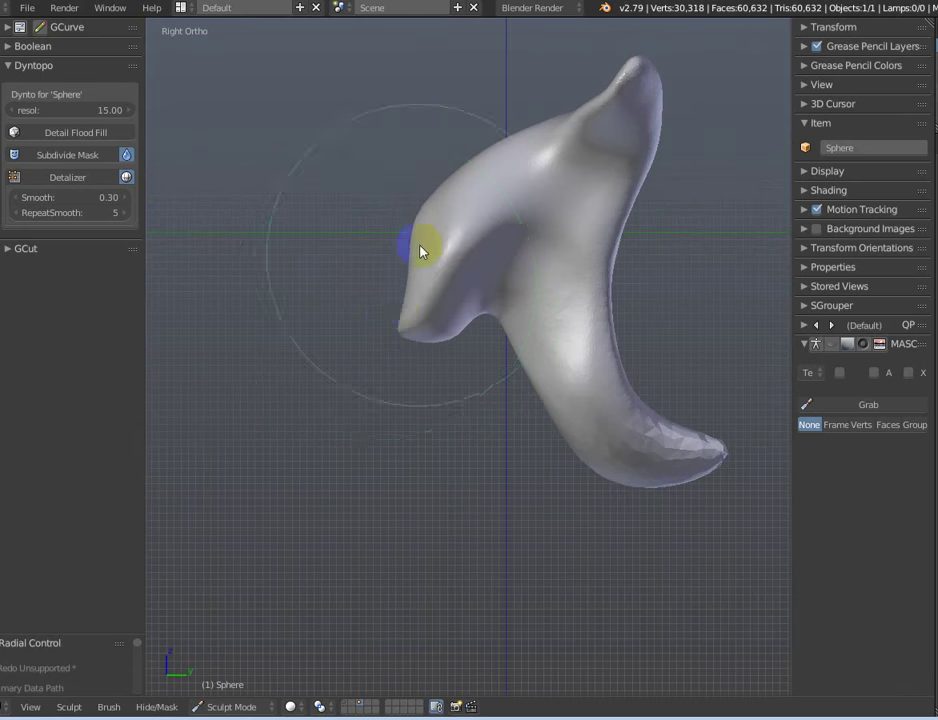
{"action": "mouse_move", "coordinate": [411, 229]}
{"action": "middle_mouse_down"}
{"action": "mouse_move", "coordinate": [578, 258]}
{"action": "mouse_move", "coordinate": [593, 232]}
{"action": "mouse_move", "coordinate": [509, 260]}
{"action": "middle_mouse_up"}
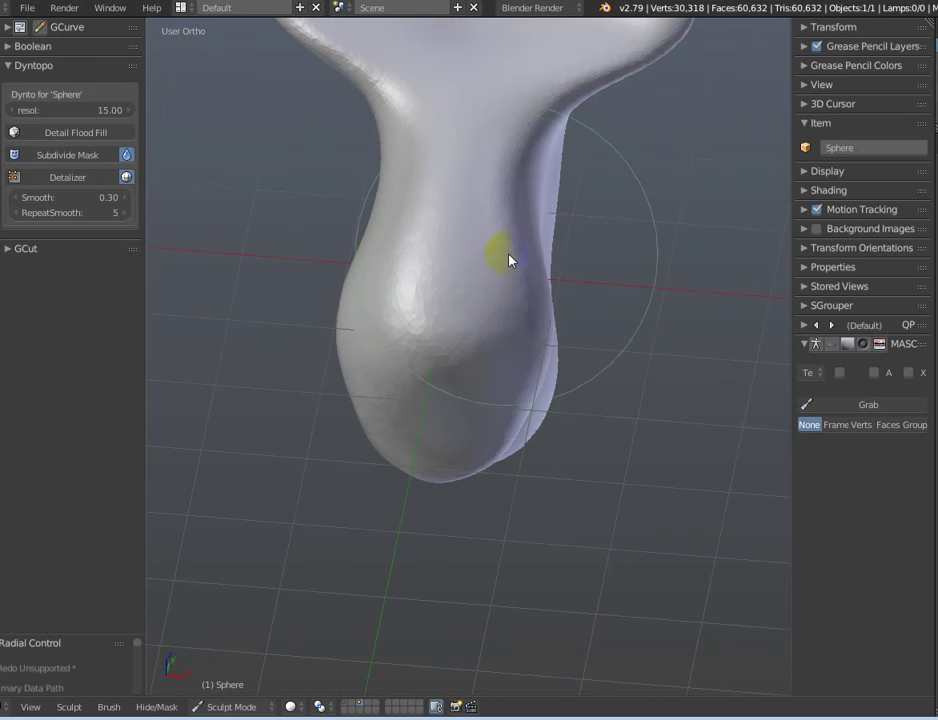
Resize the Grab brush and deepen the socket on the side of the head.
{"action": "key", "text": "f"}
{"action": "left_click", "coordinate": [503, 278]}
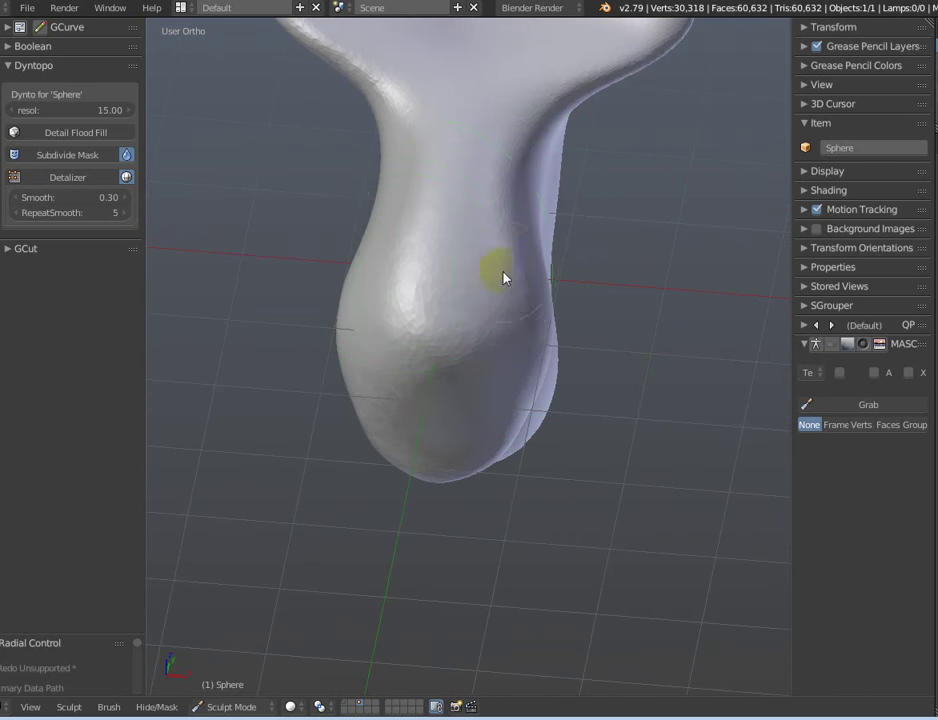
{"action": "mouse_move", "coordinate": [503, 292]}
{"action": "middle_mouse_down"}
{"action": "mouse_move", "coordinate": [460, 256]}
{"action": "mouse_move", "coordinate": [420, 244]}
{"action": "middle_mouse_up"}
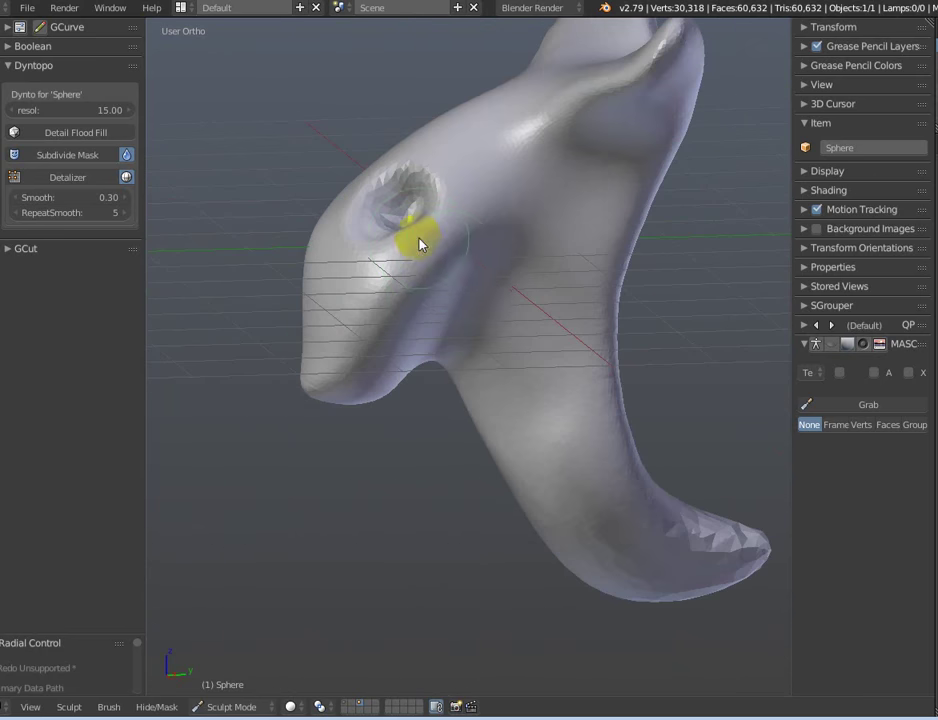
{"action": "left_click_drag", "start_coordinate": [440, 286], "coordinate": [442, 291]}
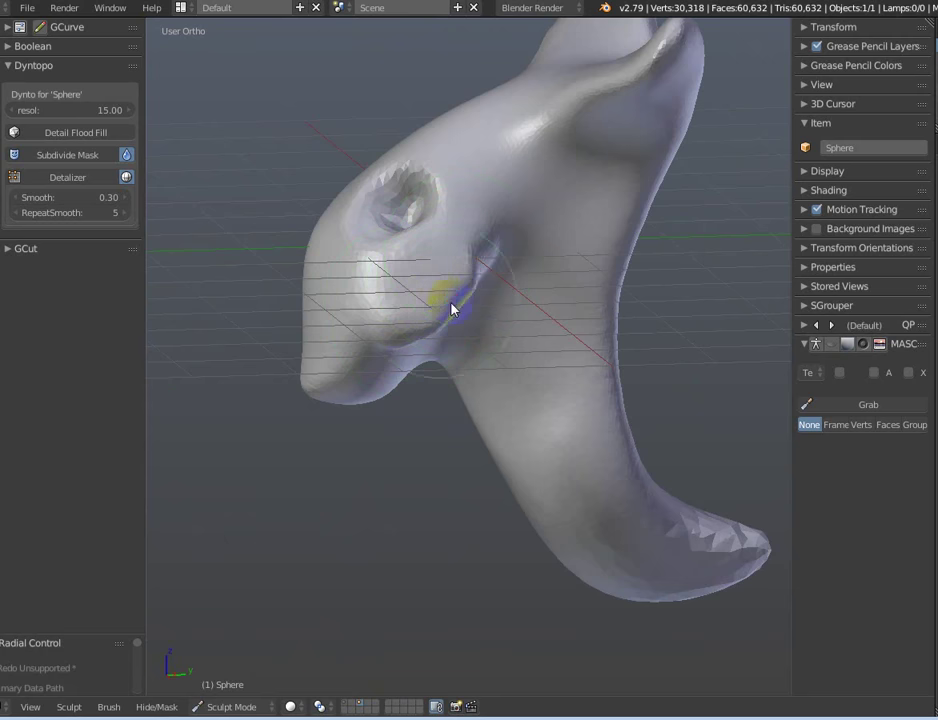
{"action": "middle_click_drag", "start_coordinate": [435, 331], "coordinate": [67, 170]}
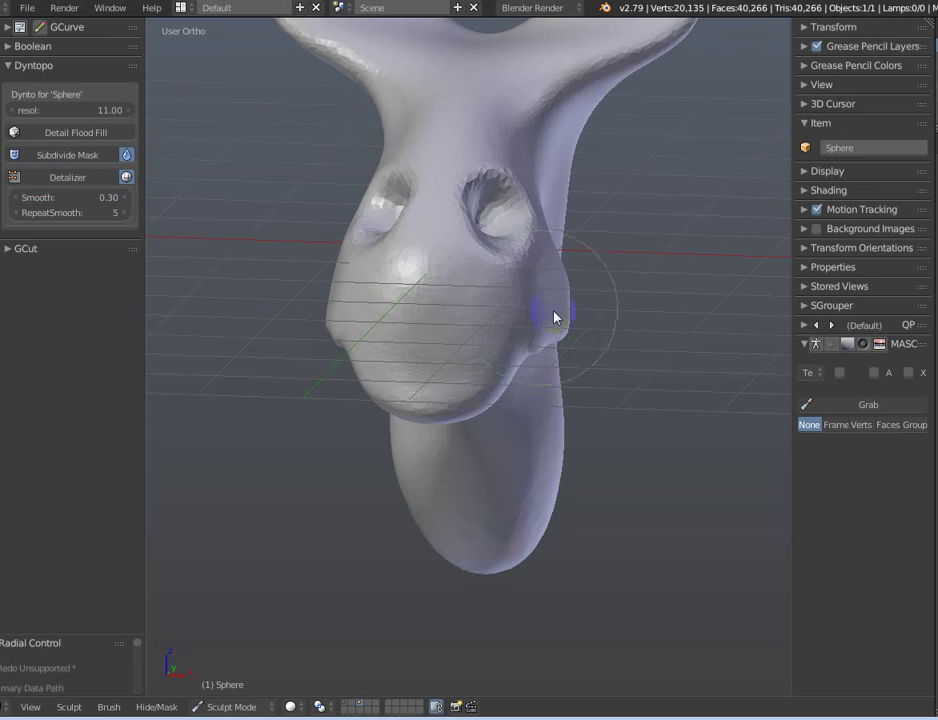
Reshape the lower body and pull out a short tail stub curling back and up.
{"action": "mouse_move", "coordinate": [555, 317]}
{"action": "middle_mouse_down"}
{"action": "mouse_move", "coordinate": [432, 304]}
{"action": "mouse_move", "coordinate": [505, 295]}
{"action": "mouse_move", "coordinate": [433, 243]}
{"action": "mouse_move", "coordinate": [580, 318]}
{"action": "mouse_move", "coordinate": [523, 304]}
{"action": "mouse_move", "coordinate": [490, 310]}
{"action": "mouse_move", "coordinate": [445, 242]}
{"action": "mouse_move", "coordinate": [408, 308]}
{"action": "mouse_move", "coordinate": [544, 318]}
{"action": "mouse_move", "coordinate": [473, 348]}
{"action": "mouse_move", "coordinate": [388, 272]}
{"action": "mouse_move", "coordinate": [385, 245]}
{"action": "mouse_move", "coordinate": [576, 410]}
{"action": "mouse_move", "coordinate": [570, 387]}
{"action": "mouse_move", "coordinate": [537, 357]}
{"action": "middle_mouse_up"}
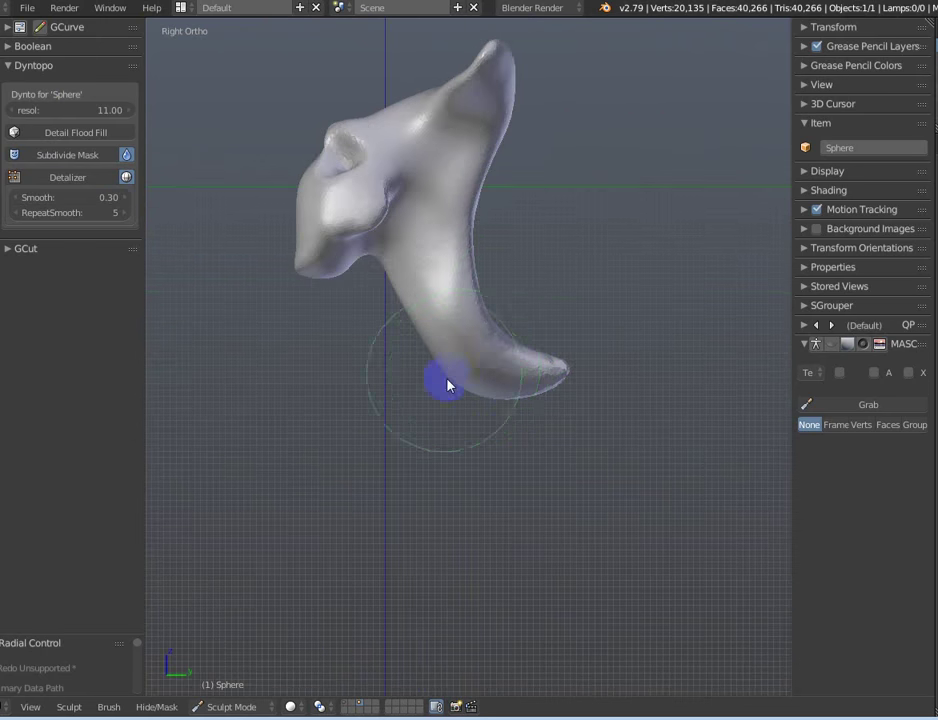
{"action": "left_click_drag", "start_coordinate": [446, 378], "coordinate": [422, 414]}
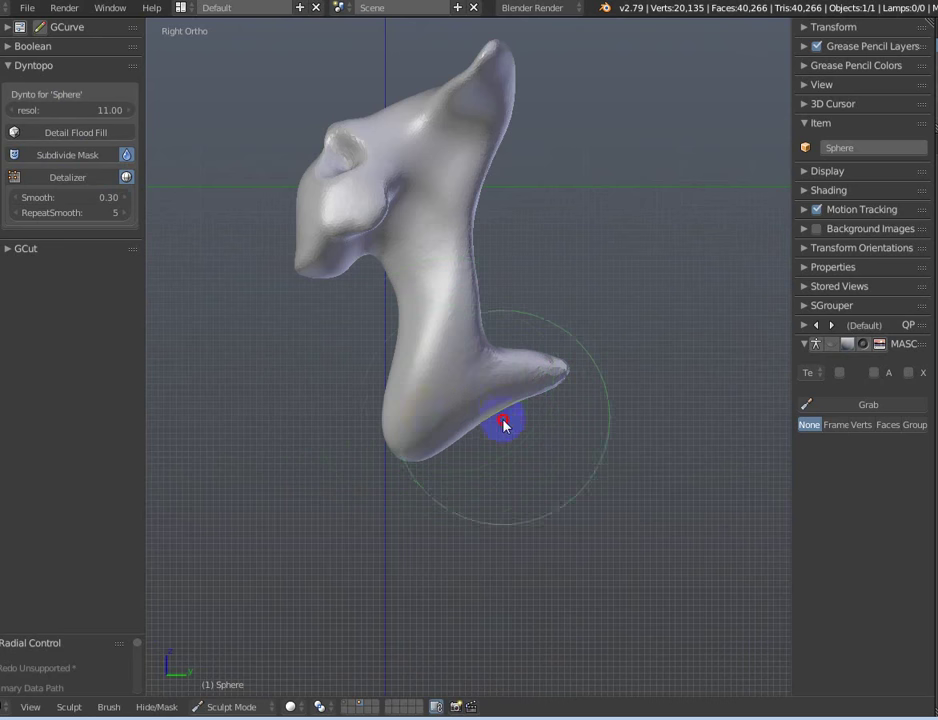
{"action": "mouse_move", "coordinate": [503, 425]}
{"action": "left_mouse_down"}
{"action": "mouse_move", "coordinate": [517, 433]}
{"action": "mouse_move", "coordinate": [461, 461]}
{"action": "left_mouse_up"}
{"action": "middle_click_drag", "start_coordinate": [461, 461], "coordinate": [560, 381]}
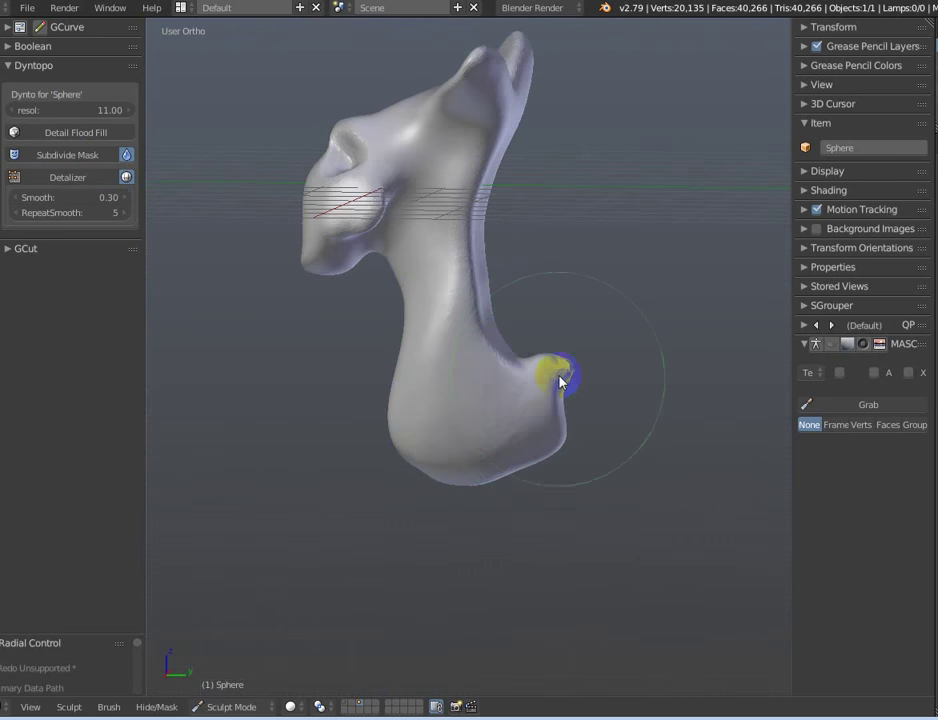
{"action": "mouse_move", "coordinate": [560, 381]}
{"action": "left_mouse_down"}
{"action": "mouse_move", "coordinate": [601, 329]}
{"action": "mouse_move", "coordinate": [565, 325]}
{"action": "left_mouse_up"}
{"action": "scroll", "coordinate": [624, 314], "scroll_direction": "up", "scroll_amount": 1}
{"action": "scroll", "coordinate": [617, 347], "scroll_direction": "up", "scroll_amount": 2}
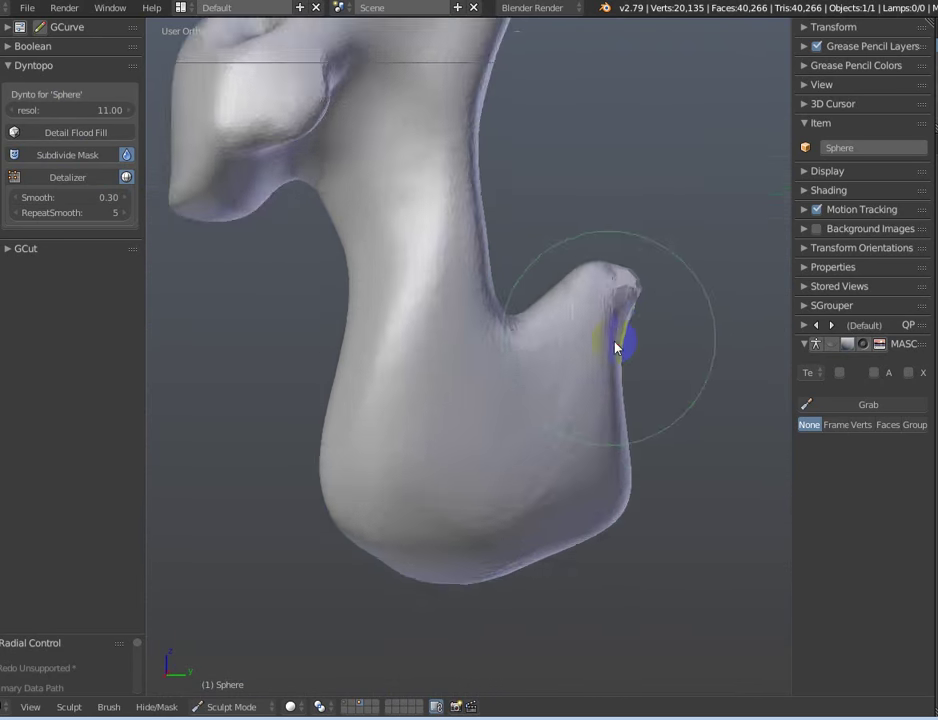
{"action": "middle_click_drag", "start_coordinate": [615, 347], "coordinate": [552, 320]}
{"action": "left_click_drag", "start_coordinate": [552, 320], "coordinate": [548, 318]}
{"action": "left_click_drag", "start_coordinate": [615, 280], "coordinate": [662, 288]}
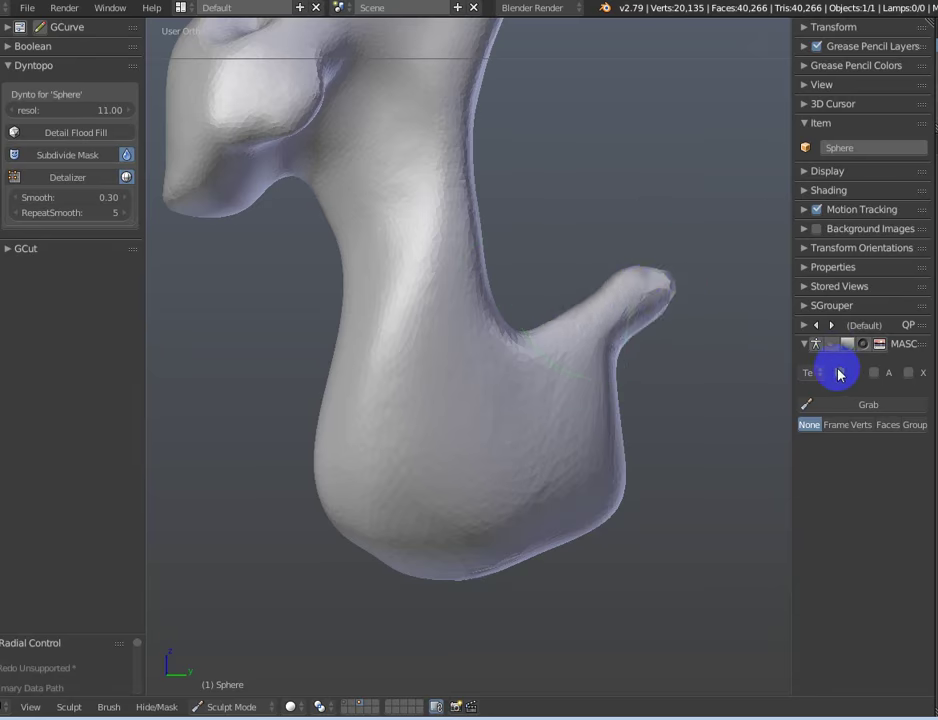
Turn on the wireframe, pull the tail tip up-right and the lower bulge down-right.
{"action": "left_click", "coordinate": [853, 373]}
{"action": "middle_click_drag", "start_coordinate": [688, 369], "coordinate": [645, 300]}
{"action": "left_click_drag", "start_coordinate": [628, 262], "coordinate": [695, 237]}
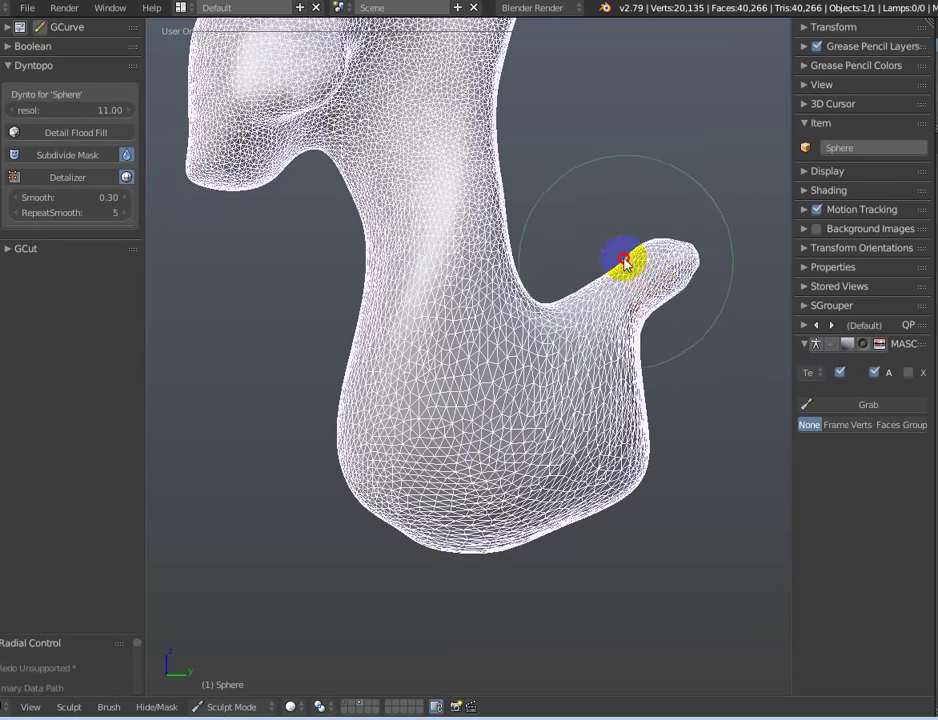
{"action": "middle_click_drag", "start_coordinate": [695, 237], "coordinate": [533, 377]}
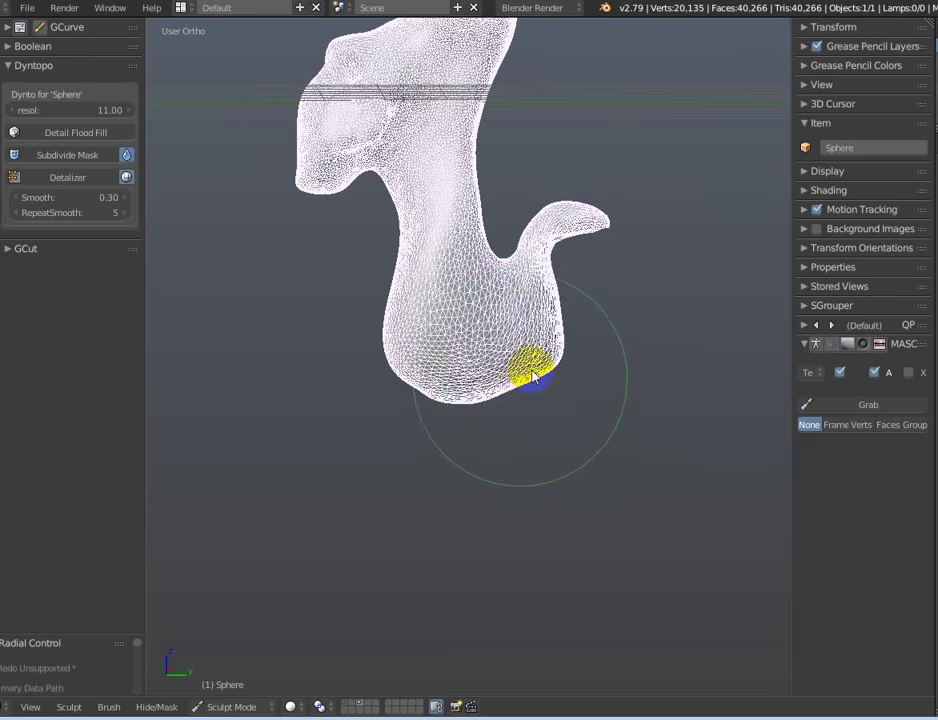
{"action": "left_click_drag", "start_coordinate": [533, 377], "coordinate": [524, 390]}
{"action": "middle_click_drag", "start_coordinate": [524, 390], "coordinate": [410, 443]}
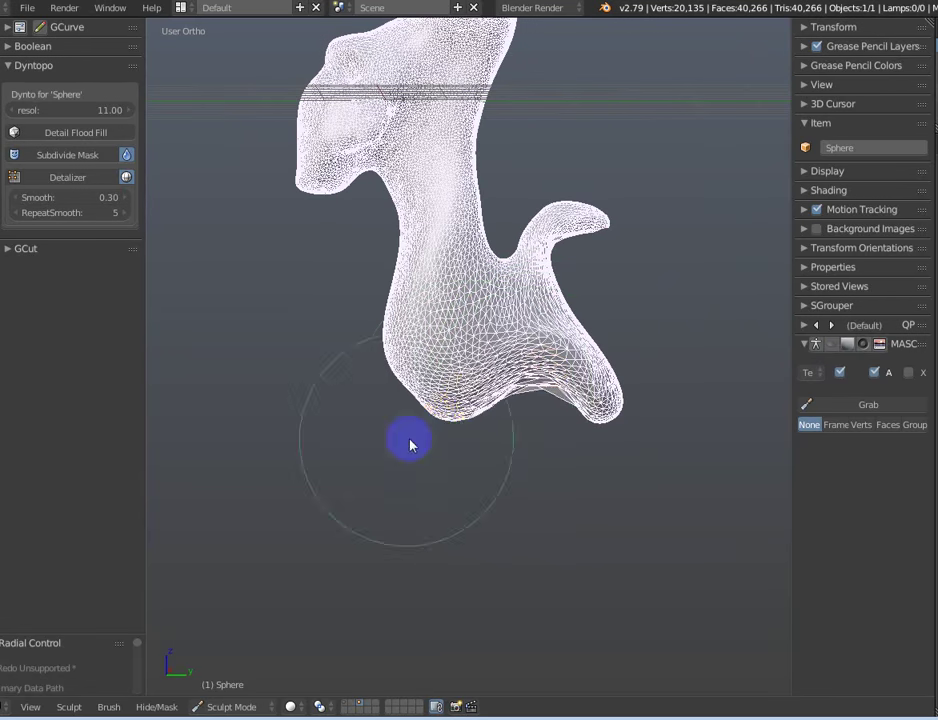
In front view, shape the lower end into two knobbed leg lobes.
{"action": "key", "text": "KP_1"}
{"action": "mouse_move", "coordinate": [458, 387]}
{"action": "left_mouse_down"}
{"action": "mouse_move", "coordinate": [509, 398]}
{"action": "mouse_move", "coordinate": [444, 429]}
{"action": "mouse_move", "coordinate": [440, 398]}
{"action": "mouse_move", "coordinate": [487, 395]}
{"action": "mouse_move", "coordinate": [540, 428]}
{"action": "left_mouse_up"}
{"action": "mouse_move", "coordinate": [540, 428]}
{"action": "middle_mouse_down"}
{"action": "mouse_move", "coordinate": [408, 371]}
{"action": "mouse_move", "coordinate": [455, 437]}
{"action": "middle_mouse_up"}
{"action": "middle_click_drag", "start_coordinate": [430, 425], "coordinate": [435, 418]}
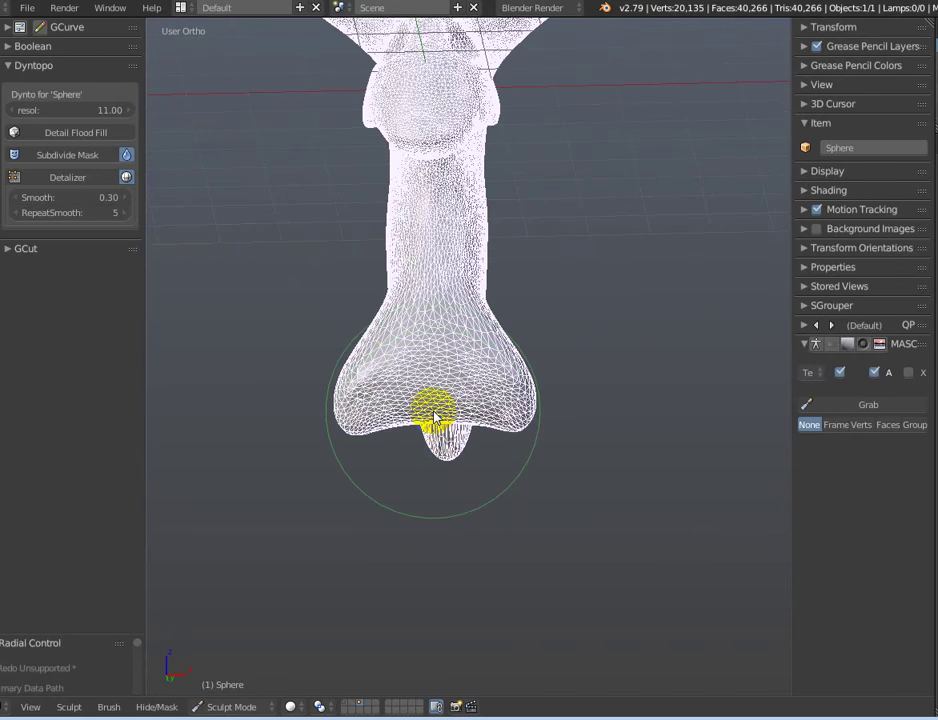
{"action": "left_click_drag", "start_coordinate": [435, 418], "coordinate": [435, 410]}
{"action": "middle_click_drag", "start_coordinate": [435, 410], "coordinate": [484, 386]}
{"action": "key", "text": "KP_3"}
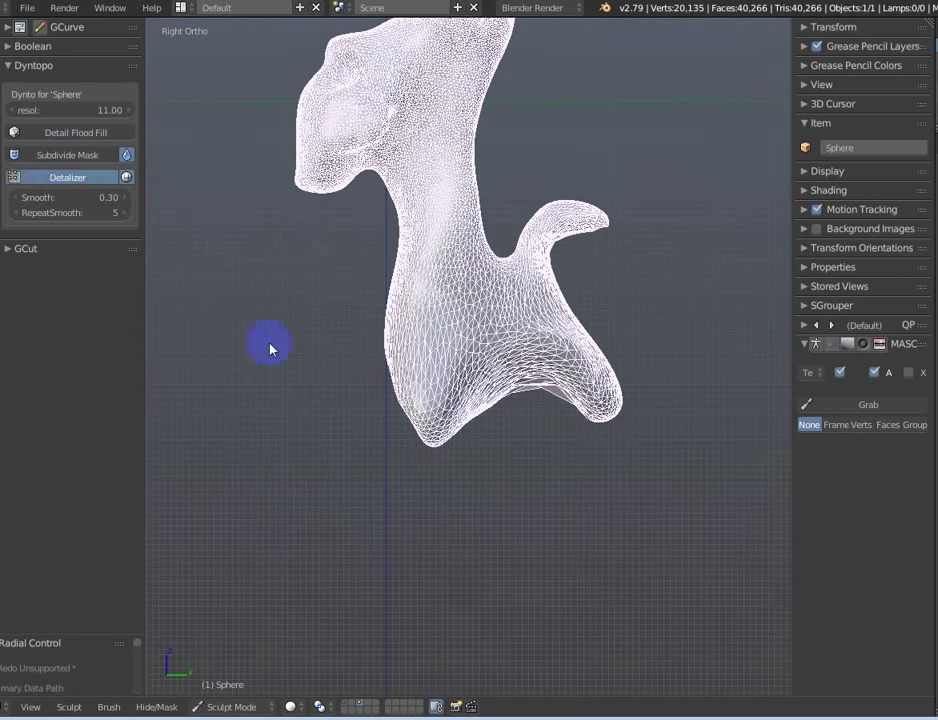
{"action": "middle_click_drag", "start_coordinate": [545, 455], "coordinate": [428, 328]}
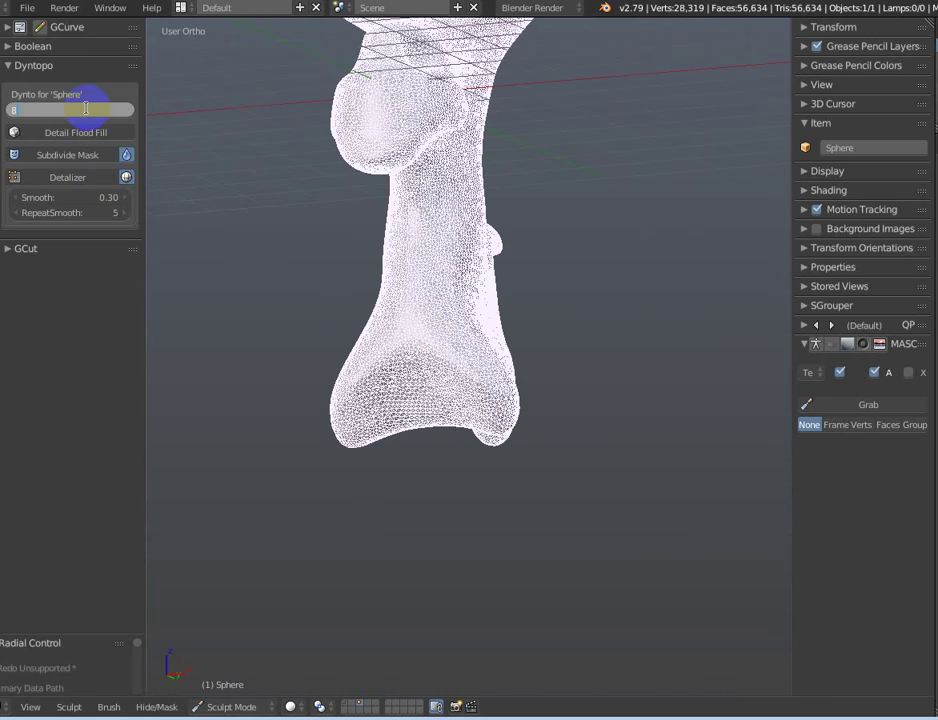
{"action": "mouse_move", "coordinate": [348, 295]}
{"action": "middle_mouse_down"}
{"action": "mouse_move", "coordinate": [322, 322]}
{"action": "mouse_move", "coordinate": [518, 350]}
{"action": "mouse_move", "coordinate": [450, 377]}
{"action": "mouse_move", "coordinate": [575, 338]}
{"action": "middle_mouse_up"}
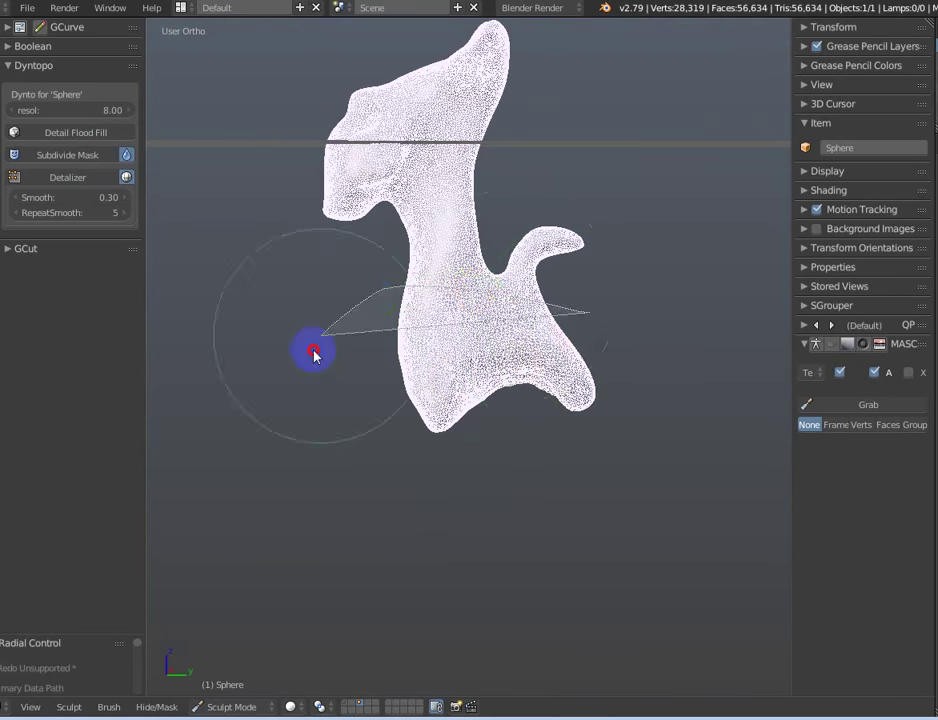
Mask the legs and subdivide them with denser detail at resolution 8.
{"action": "left_click_drag", "start_coordinate": [313, 355], "coordinate": [660, 323], "text": "ctrl+shift"}
{"action": "scroll", "coordinate": [640, 320], "scroll_direction": "up", "scroll_amount": 3}
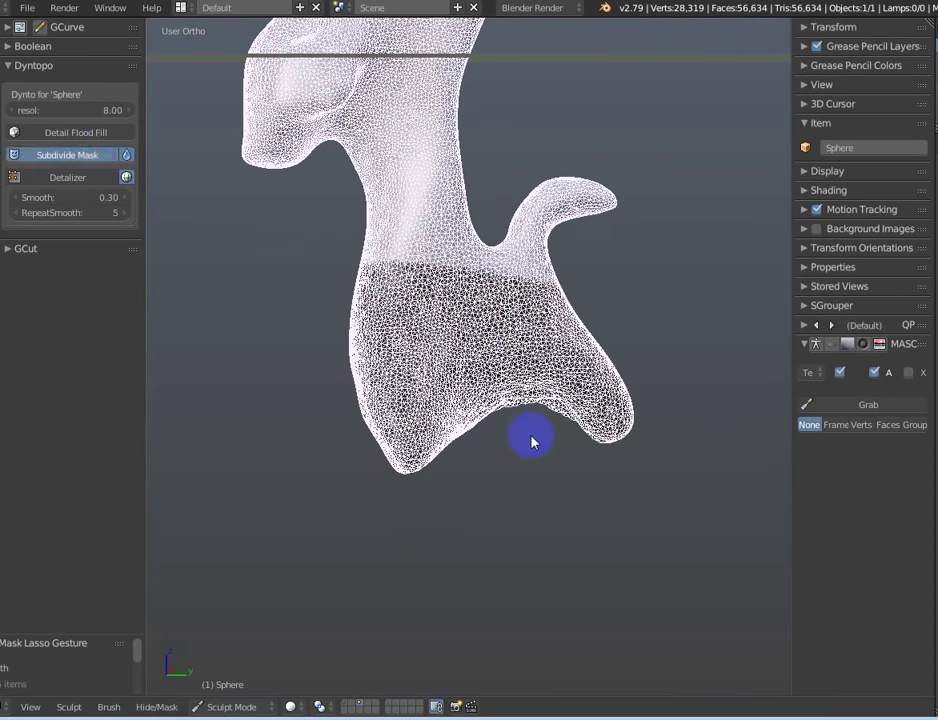
{"action": "mouse_move", "coordinate": [531, 442]}
{"action": "middle_mouse_down"}
{"action": "mouse_move", "coordinate": [387, 456]}
{"action": "mouse_move", "coordinate": [555, 461]}
{"action": "mouse_move", "coordinate": [341, 459]}
{"action": "mouse_move", "coordinate": [465, 418]}
{"action": "middle_mouse_up"}
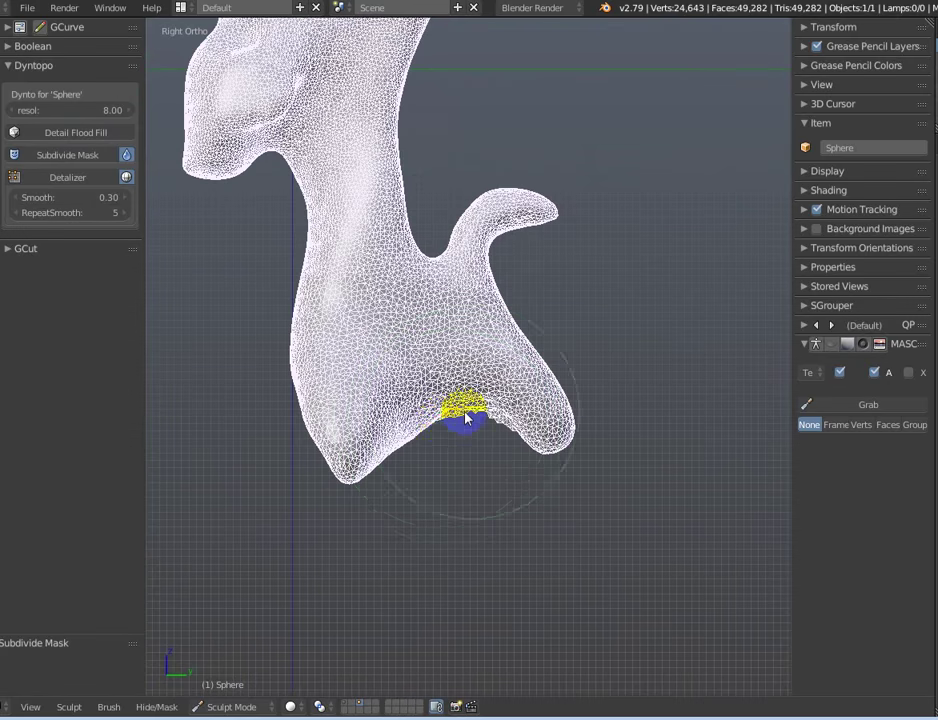
{"action": "left_click_drag", "start_coordinate": [490, 430], "coordinate": [508, 437]}
Toggle the MASC wireframe options, then bulge the neck wider in front view.
{"action": "left_click", "coordinate": [888, 386]}
{"action": "left_click", "coordinate": [833, 385]}
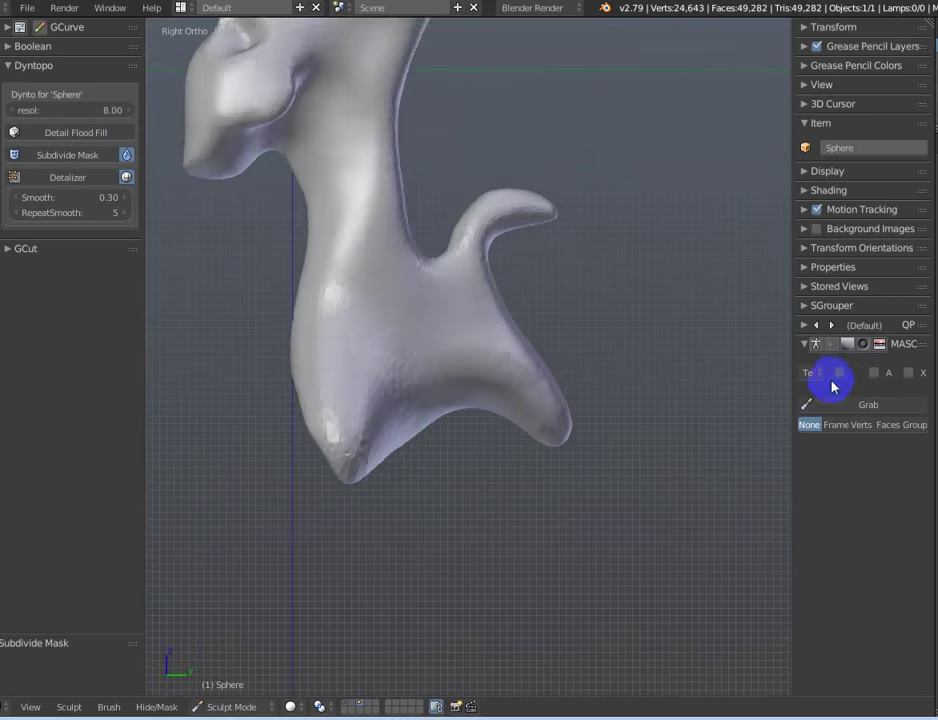
{"action": "middle_click_drag", "start_coordinate": [387, 381], "coordinate": [433, 404]}
{"action": "scroll", "coordinate": [491, 375], "scroll_direction": "down", "scroll_amount": 3}
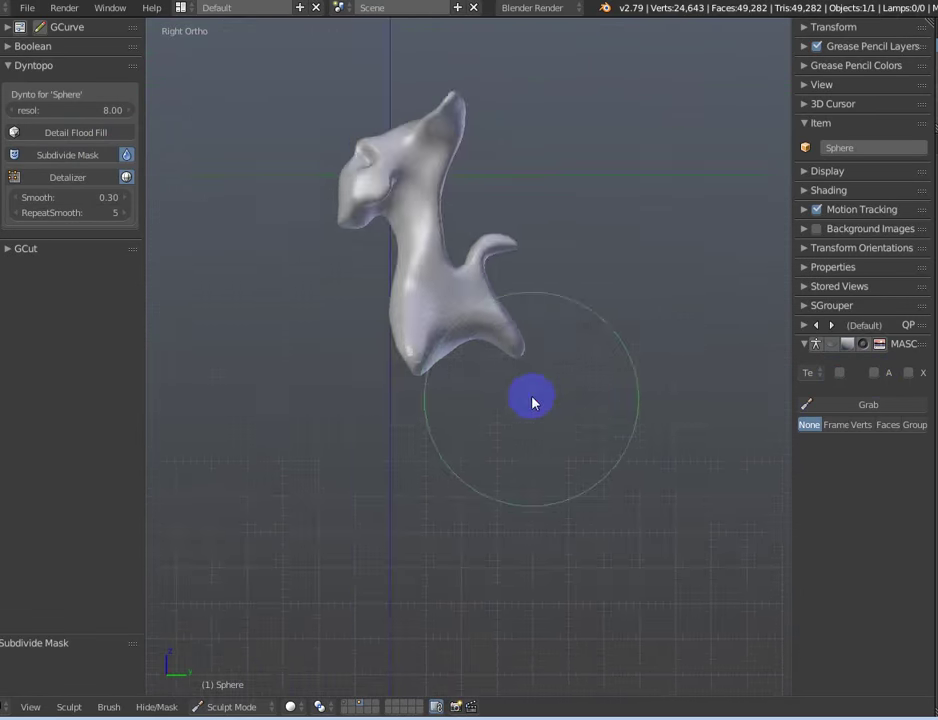
{"action": "scroll", "coordinate": [472, 355], "scroll_direction": "up", "scroll_amount": 2}
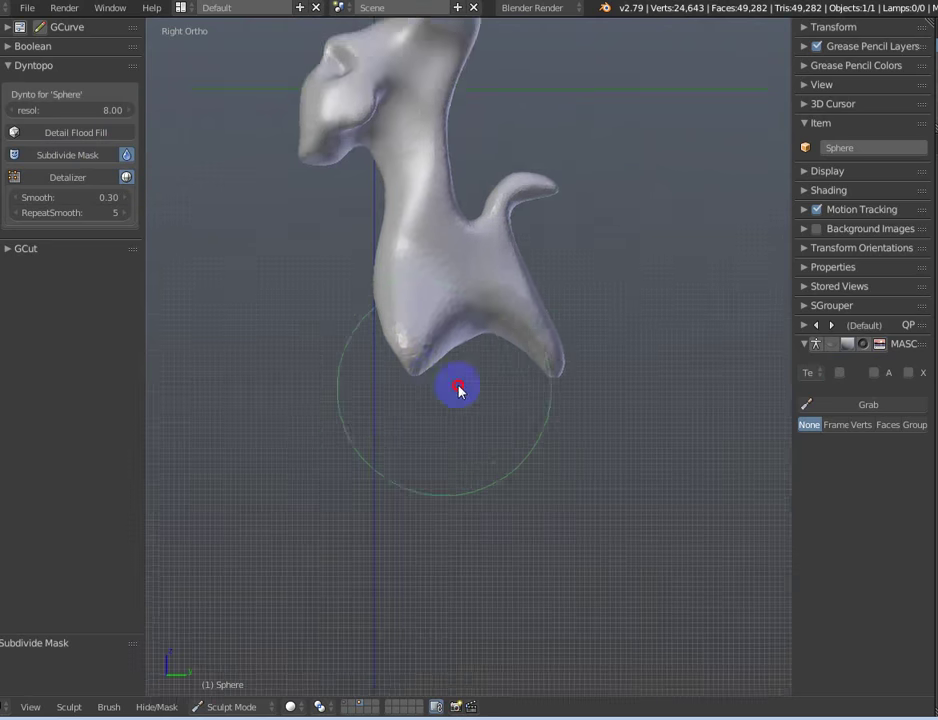
{"action": "scroll", "coordinate": [458, 389], "scroll_direction": "up", "scroll_amount": 1}
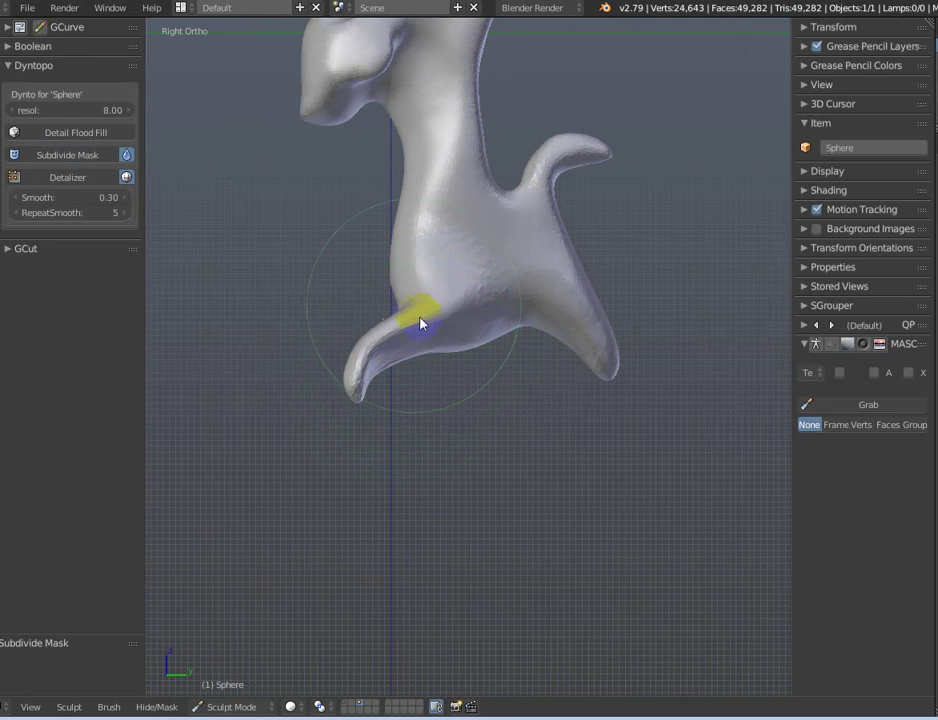
{"action": "mouse_move", "coordinate": [394, 388]}
{"action": "middle_mouse_down"}
{"action": "mouse_move", "coordinate": [590, 406]}
{"action": "mouse_move", "coordinate": [491, 371]}
{"action": "middle_mouse_up"}
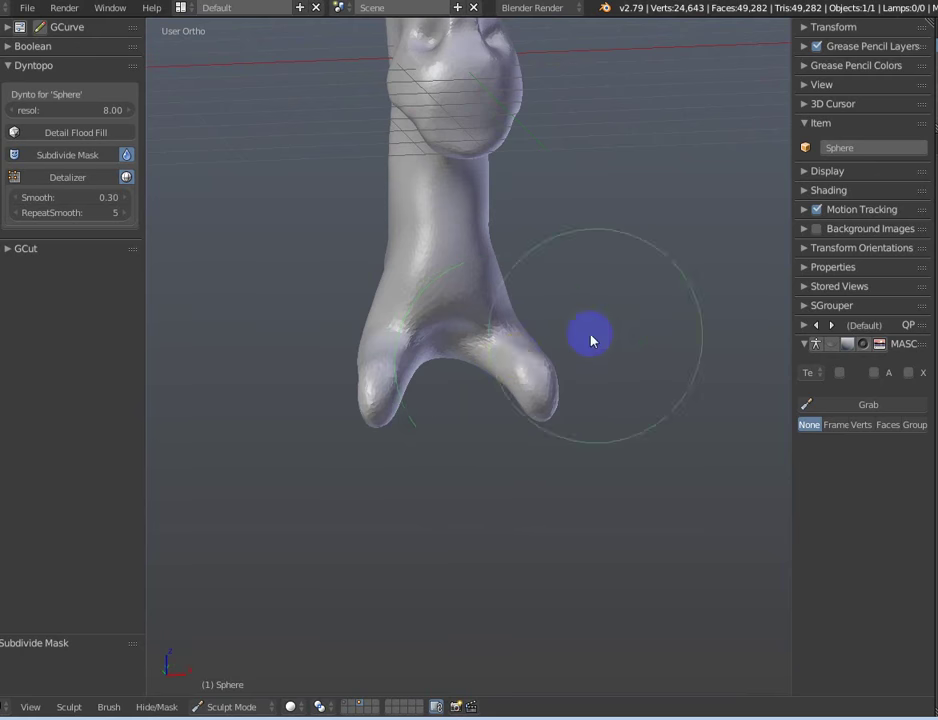
{"action": "mouse_move", "coordinate": [590, 340]}
{"action": "middle_mouse_down"}
{"action": "mouse_move", "coordinate": [559, 325]}
{"action": "mouse_move", "coordinate": [630, 278]}
{"action": "middle_mouse_up"}
{"action": "key", "text": "KP_1"}
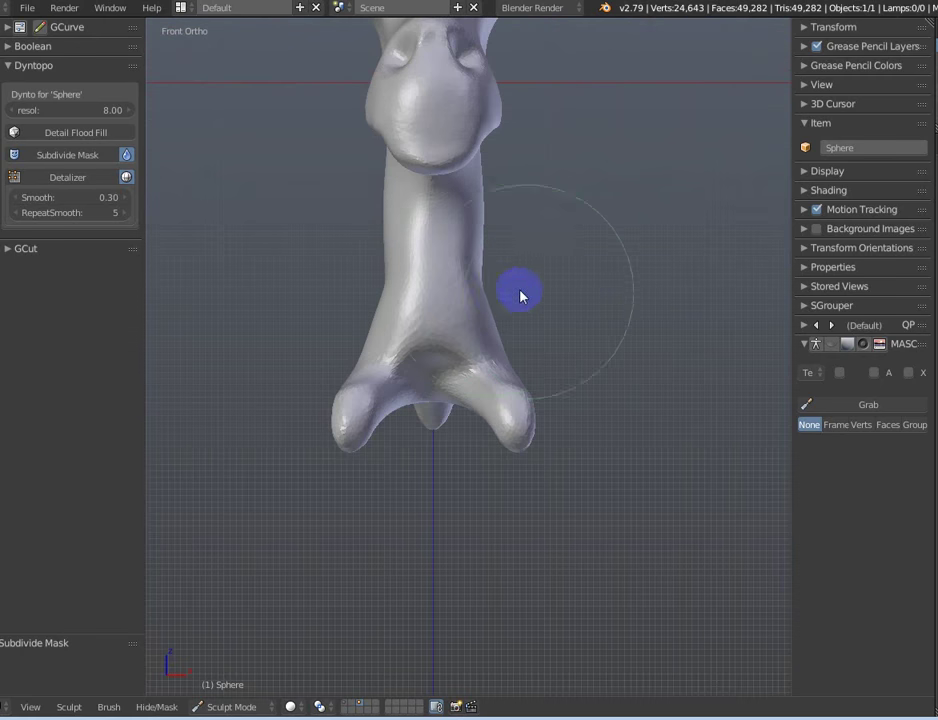
{"action": "left_click_drag", "start_coordinate": [520, 295], "coordinate": [507, 294]}
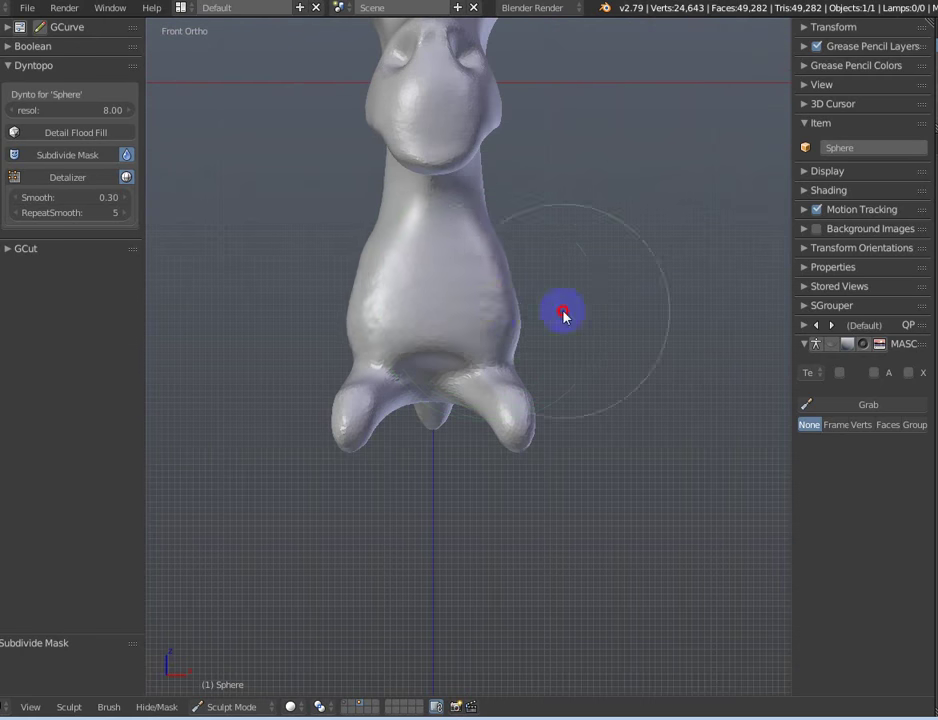
Flare both legs outward symmetrically into wide feet.
{"action": "mouse_move", "coordinate": [563, 315]}
{"action": "middle_mouse_down"}
{"action": "mouse_move", "coordinate": [377, 314]}
{"action": "mouse_move", "coordinate": [448, 337]}
{"action": "middle_mouse_up"}
{"action": "mouse_move", "coordinate": [387, 304]}
{"action": "middle_mouse_down"}
{"action": "mouse_move", "coordinate": [469, 325]}
{"action": "mouse_move", "coordinate": [431, 314]}
{"action": "middle_mouse_up"}
{"action": "mouse_move", "coordinate": [493, 308]}
{"action": "middle_mouse_down"}
{"action": "mouse_move", "coordinate": [406, 305]}
{"action": "mouse_move", "coordinate": [440, 305]}
{"action": "middle_mouse_up"}
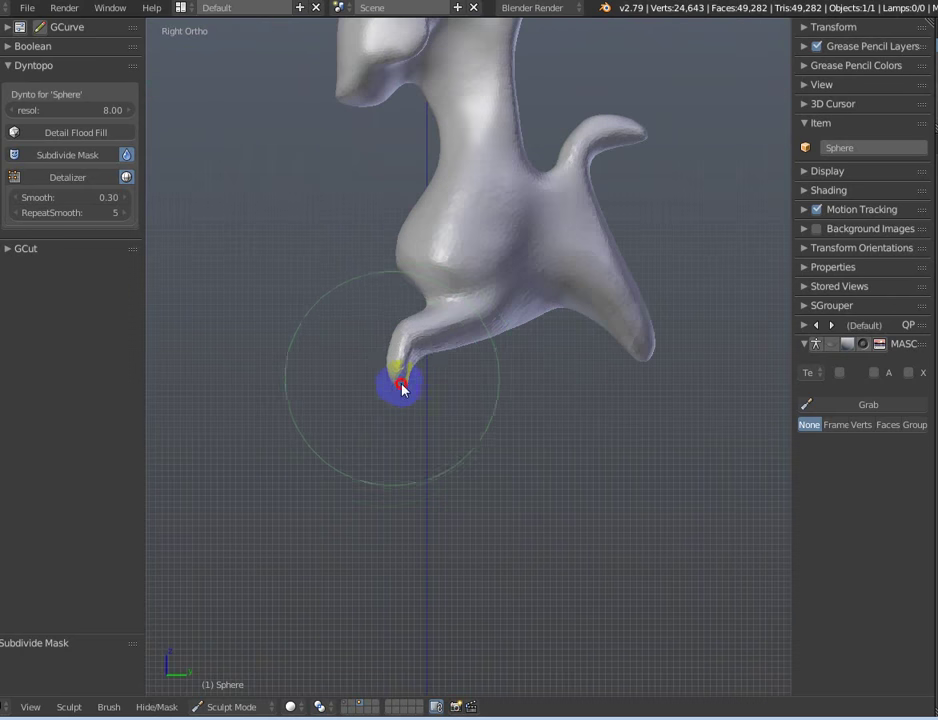
{"action": "mouse_move", "coordinate": [401, 388]}
{"action": "middle_mouse_down"}
{"action": "mouse_move", "coordinate": [417, 427]}
{"action": "mouse_move", "coordinate": [610, 430]}
{"action": "middle_mouse_up"}
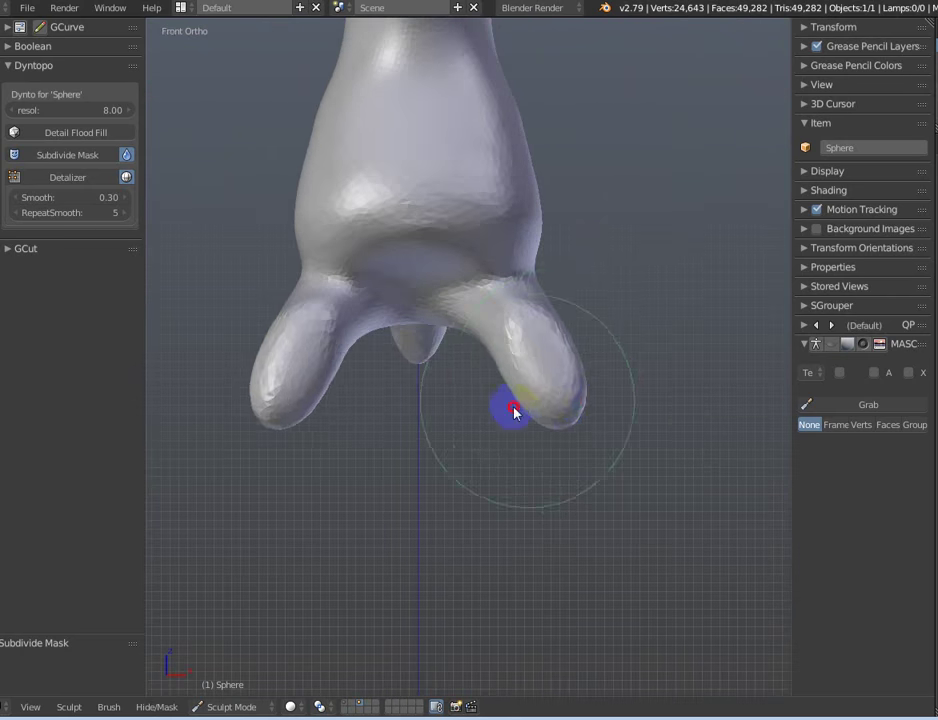
{"action": "mouse_move", "coordinate": [514, 412]}
{"action": "left_mouse_down"}
{"action": "mouse_move", "coordinate": [467, 440]}
{"action": "mouse_move", "coordinate": [597, 436]}
{"action": "mouse_move", "coordinate": [488, 427]}
{"action": "mouse_move", "coordinate": [527, 453]}
{"action": "left_mouse_up"}
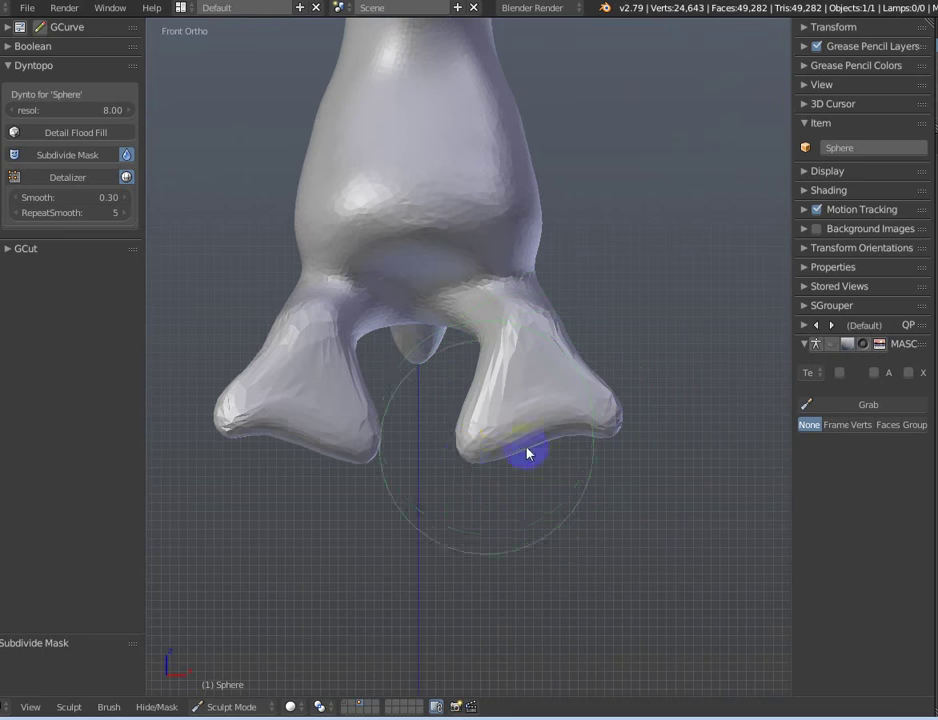
{"action": "middle_click_drag", "start_coordinate": [527, 453], "coordinate": [560, 430]}
Show the wireframe again and pull a foot into a wider, flatter shape.
{"action": "left_click", "coordinate": [839, 372]}
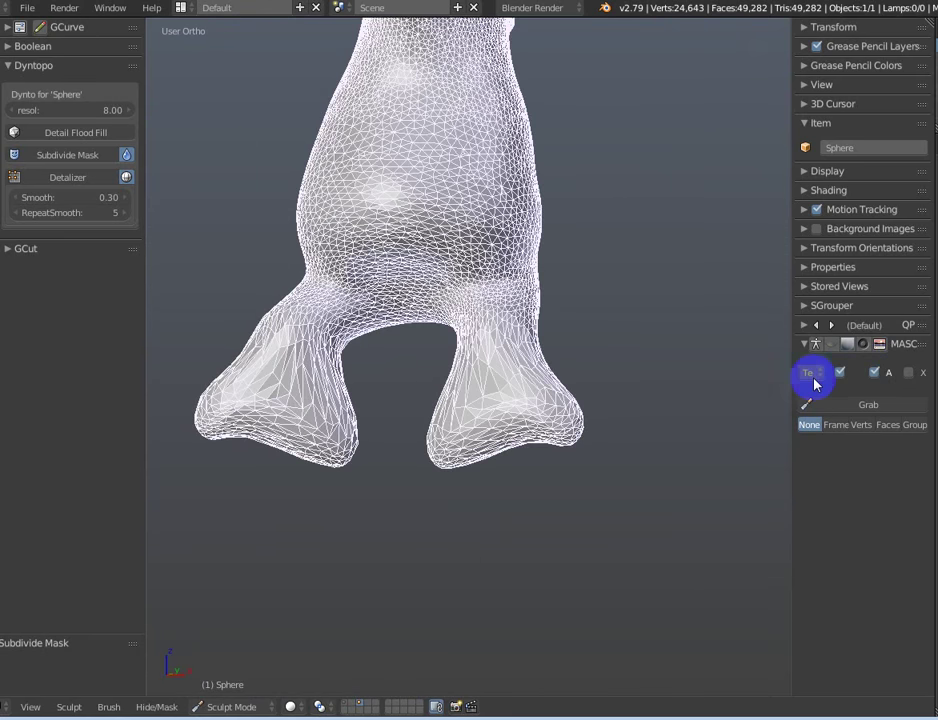
{"action": "mouse_move", "coordinate": [815, 383]}
{"action": "middle_mouse_down"}
{"action": "mouse_move", "coordinate": [597, 383]}
{"action": "mouse_move", "coordinate": [683, 380]}
{"action": "middle_mouse_up"}
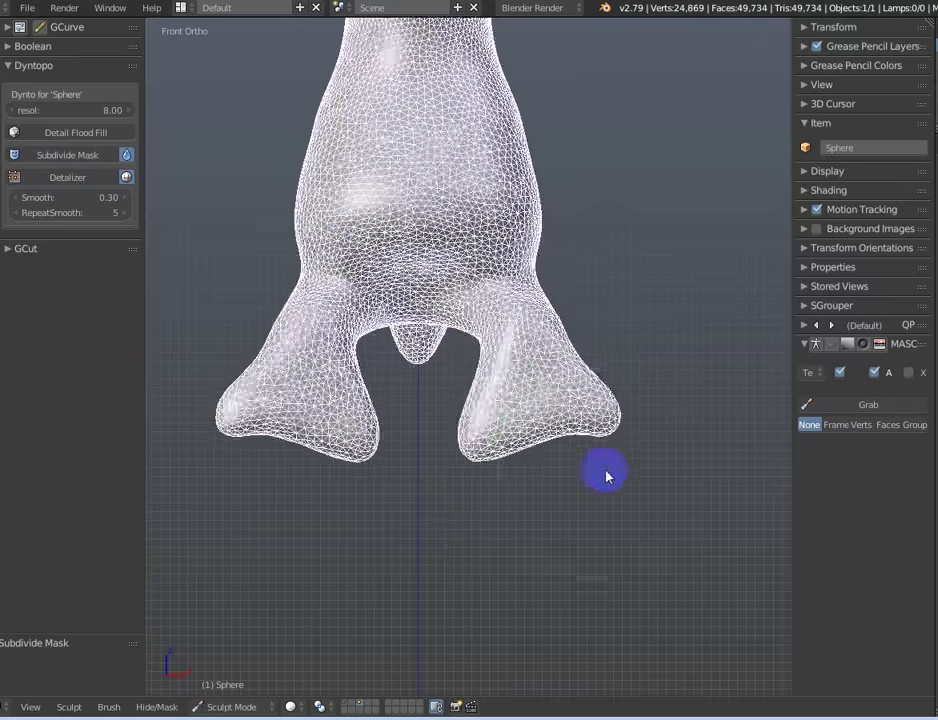
{"action": "mouse_move", "coordinate": [605, 475]}
{"action": "middle_mouse_down"}
{"action": "mouse_move", "coordinate": [279, 461]}
{"action": "mouse_move", "coordinate": [473, 473]}
{"action": "mouse_move", "coordinate": [475, 433]}
{"action": "mouse_move", "coordinate": [605, 398]}
{"action": "mouse_move", "coordinate": [607, 366]}
{"action": "mouse_move", "coordinate": [492, 339]}
{"action": "mouse_move", "coordinate": [540, 360]}
{"action": "mouse_move", "coordinate": [555, 419]}
{"action": "mouse_move", "coordinate": [413, 478]}
{"action": "mouse_move", "coordinate": [362, 530]}
{"action": "mouse_move", "coordinate": [408, 404]}
{"action": "mouse_move", "coordinate": [465, 458]}
{"action": "mouse_move", "coordinate": [417, 398]}
{"action": "middle_mouse_up"}
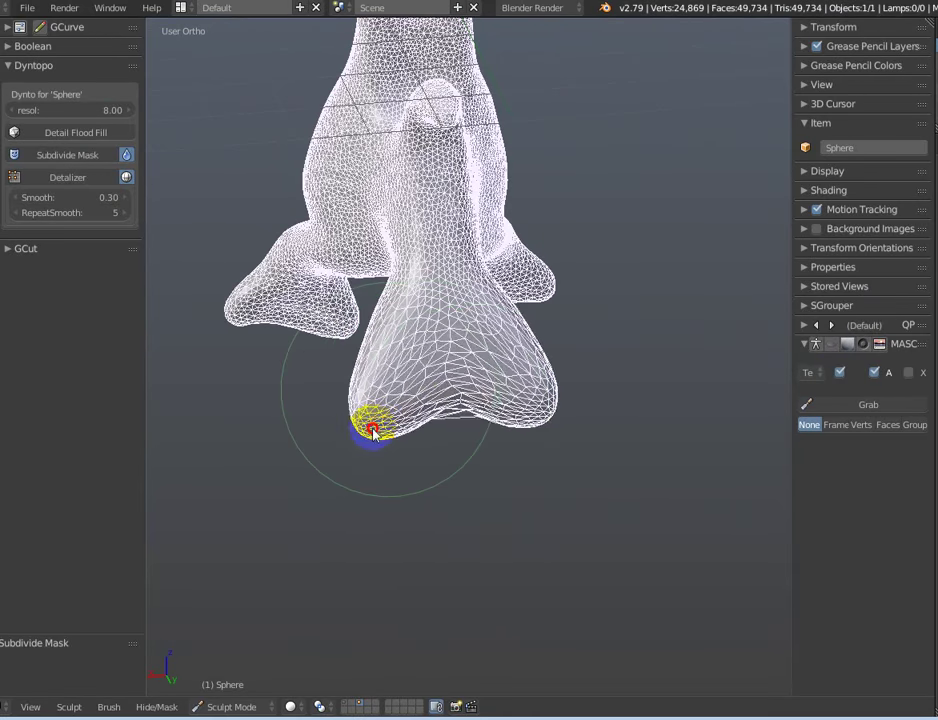
{"action": "mouse_move", "coordinate": [398, 429]}
{"action": "left_mouse_down"}
{"action": "mouse_move", "coordinate": [469, 438]}
{"action": "mouse_move", "coordinate": [385, 440]}
{"action": "left_mouse_up"}
In side view, enlarge the brush and pull the leg tip out horizontally.
{"action": "key", "text": "KP_3"}
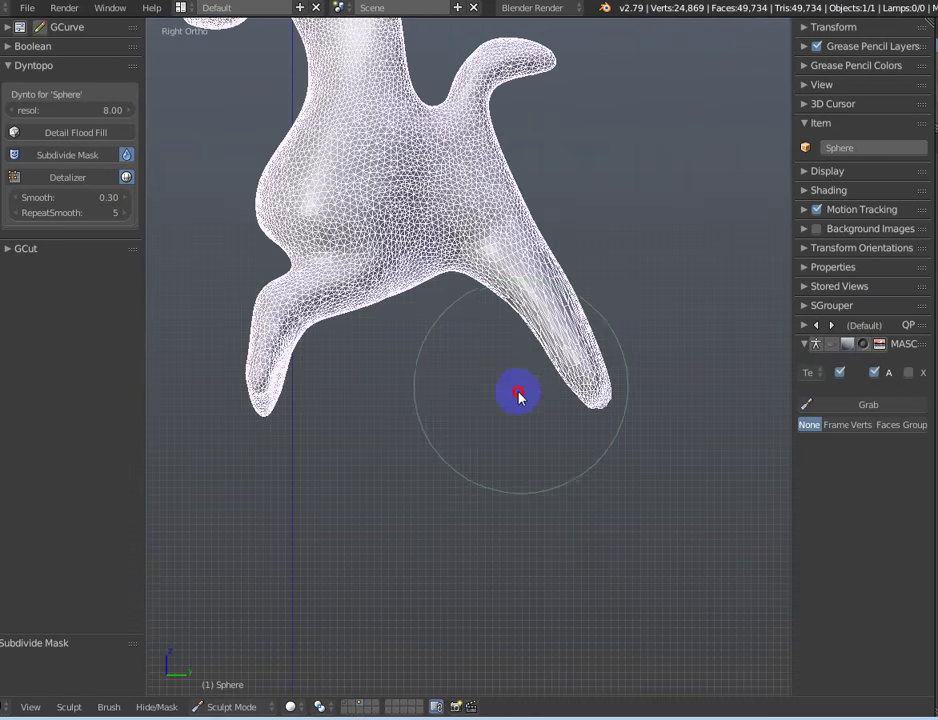
{"action": "mouse_move", "coordinate": [519, 393]}
{"action": "left_mouse_down"}
{"action": "mouse_move", "coordinate": [540, 387]}
{"action": "mouse_move", "coordinate": [537, 408]}
{"action": "left_mouse_up"}
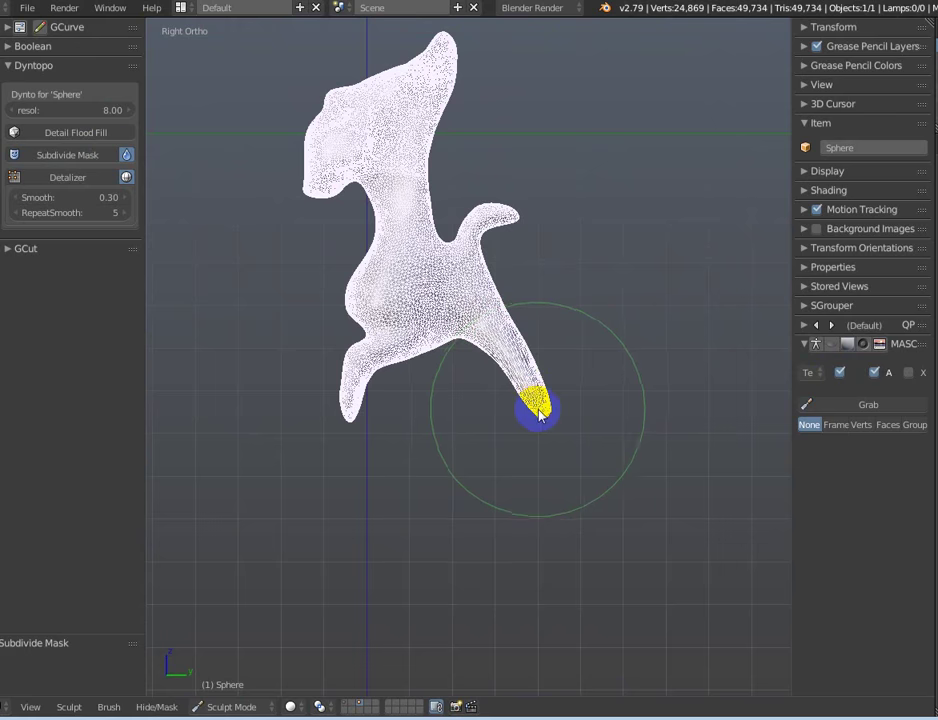
{"action": "key", "text": "f"}
{"action": "left_click", "coordinate": [557, 410]}
{"action": "mouse_move", "coordinate": [567, 410]}
{"action": "left_mouse_down"}
{"action": "mouse_move", "coordinate": [505, 318]}
{"action": "mouse_move", "coordinate": [494, 335]}
{"action": "mouse_move", "coordinate": [577, 396]}
{"action": "left_mouse_up"}
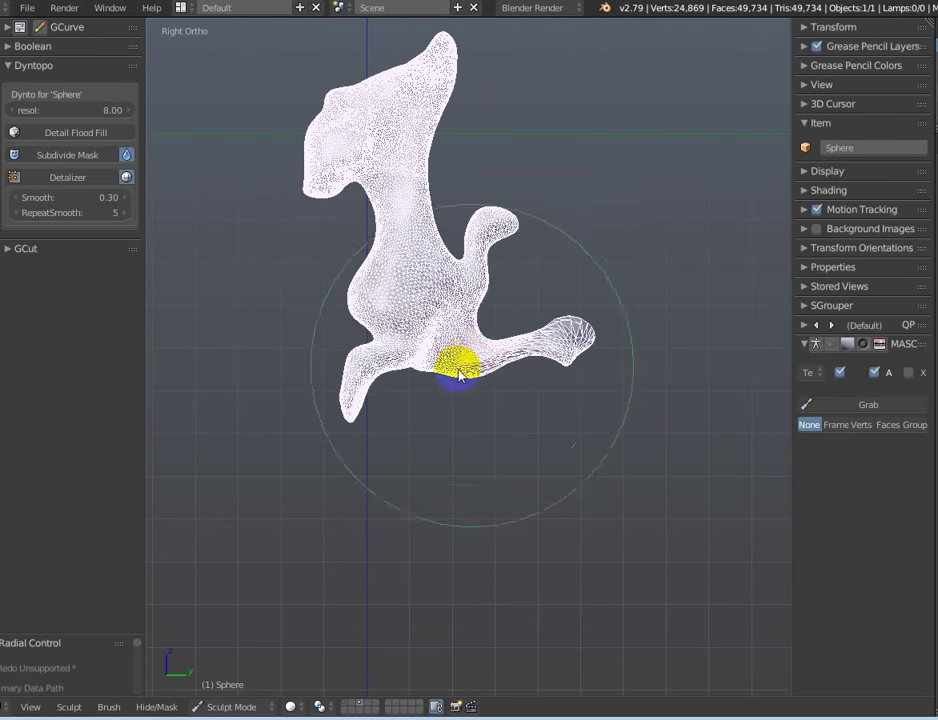
Reshape the end of the extended leg and switch off the wireframe display.
{"action": "scroll", "coordinate": [458, 375], "scroll_direction": "up", "scroll_amount": 3}
{"action": "mouse_move", "coordinate": [444, 360]}
{"action": "middle_mouse_down"}
{"action": "mouse_move", "coordinate": [410, 350]}
{"action": "mouse_move", "coordinate": [486, 377]}
{"action": "mouse_move", "coordinate": [457, 345]}
{"action": "middle_mouse_up"}
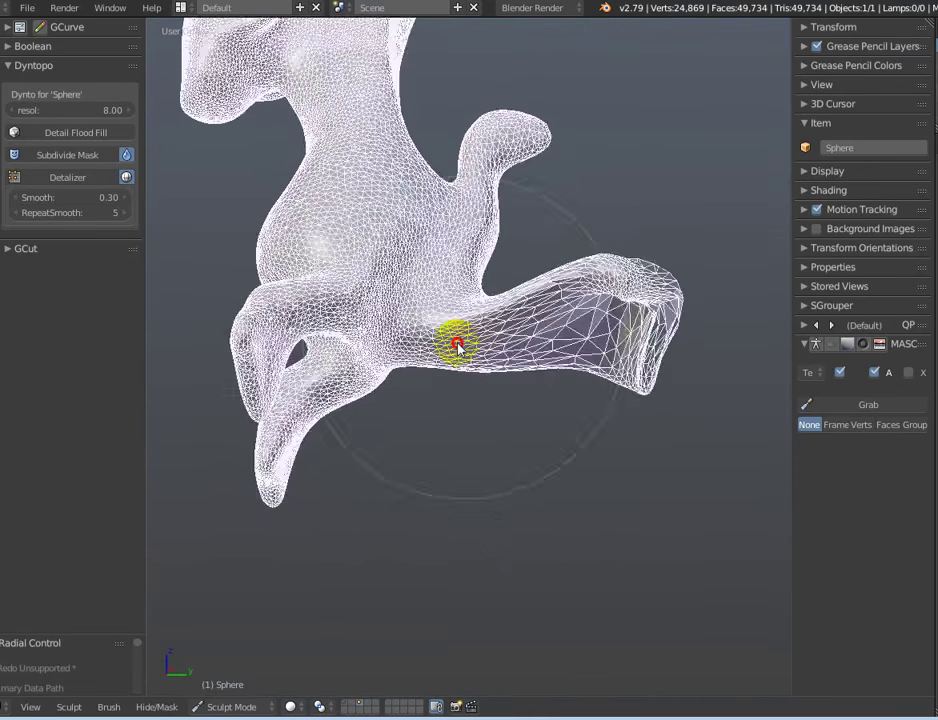
{"action": "key", "text": "KP_3"}
{"action": "middle_click_drag", "start_coordinate": [337, 283], "coordinate": [343, 303], "text": "shift"}
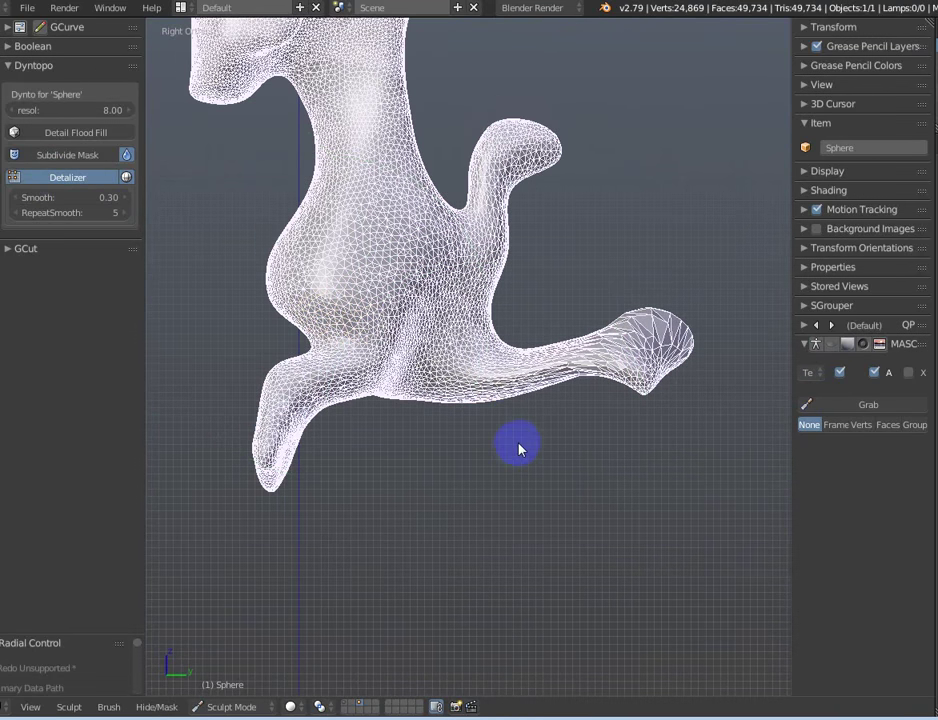
{"action": "left_click_drag", "start_coordinate": [518, 449], "coordinate": [537, 391]}
{"action": "mouse_move", "coordinate": [537, 391]}
{"action": "middle_mouse_down"}
{"action": "mouse_move", "coordinate": [328, 403]}
{"action": "mouse_move", "coordinate": [548, 393]}
{"action": "mouse_move", "coordinate": [668, 400]}
{"action": "middle_mouse_up"}
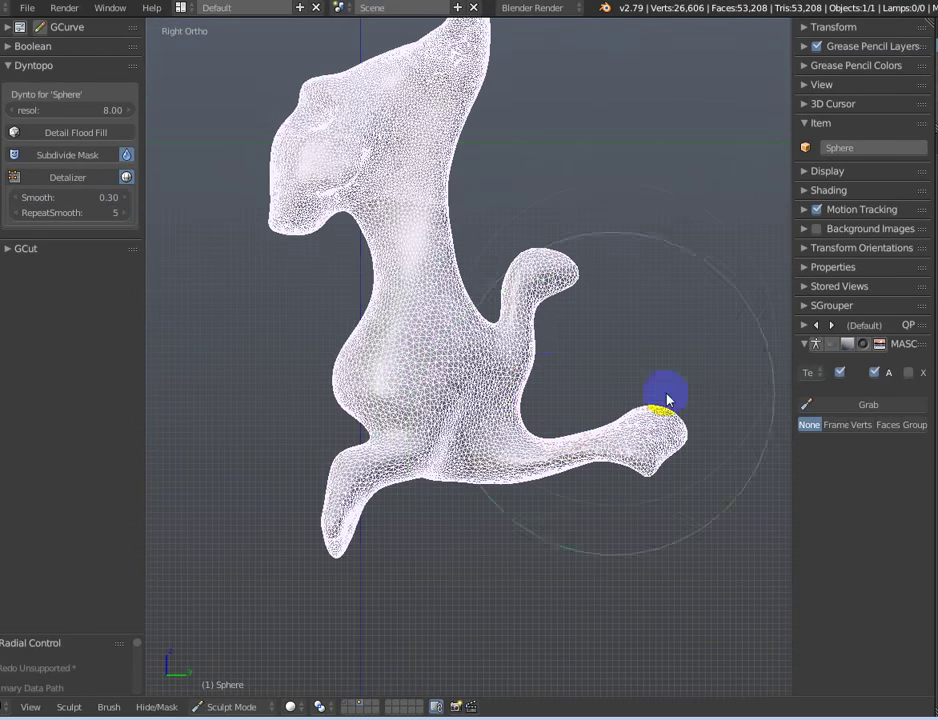
{"action": "left_click", "coordinate": [874, 373]}
{"action": "mouse_move", "coordinate": [532, 364]}
{"action": "middle_mouse_down"}
{"action": "mouse_move", "coordinate": [806, 371]}
{"action": "mouse_move", "coordinate": [695, 393]}
{"action": "mouse_move", "coordinate": [153, 394]}
{"action": "mouse_move", "coordinate": [459, 392]}
{"action": "mouse_move", "coordinate": [393, 405]}
{"action": "mouse_move", "coordinate": [490, 370]}
{"action": "mouse_move", "coordinate": [515, 318]}
{"action": "mouse_move", "coordinate": [597, 325]}
{"action": "mouse_move", "coordinate": [580, 305]}
{"action": "mouse_move", "coordinate": [534, 314]}
{"action": "middle_mouse_up"}
{"action": "left_click", "coordinate": [839, 372]}
Pull both ears outward and lengthen them.
{"action": "scroll", "coordinate": [393, 405], "scroll_direction": "down", "scroll_amount": 3}
{"action": "scroll", "coordinate": [488, 235], "scroll_direction": "up", "scroll_amount": 3}
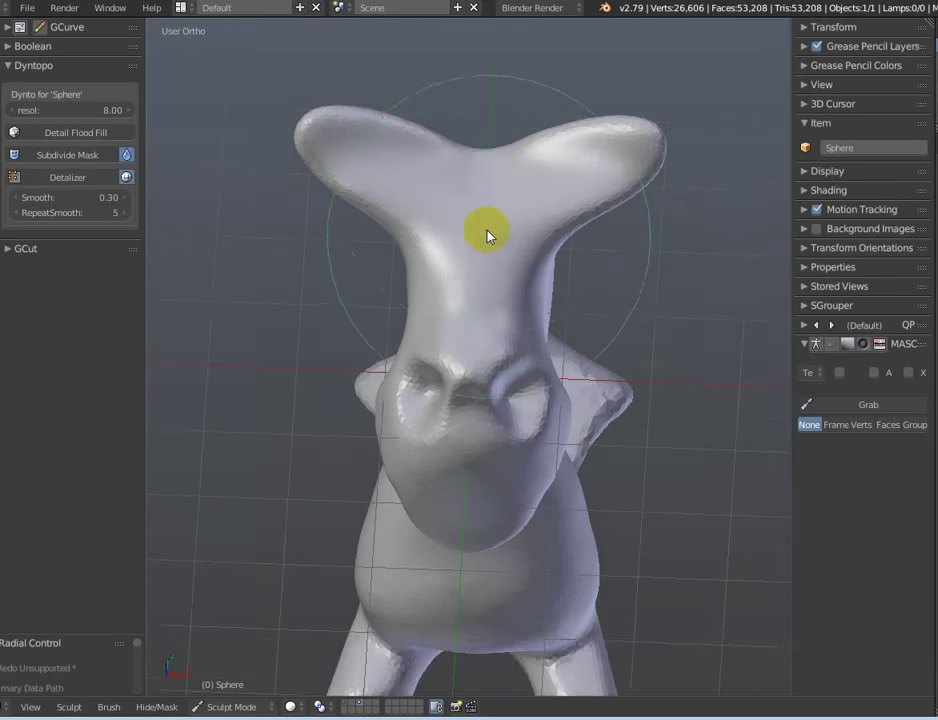
{"action": "scroll", "coordinate": [490, 222], "scroll_direction": "up", "scroll_amount": 2}
{"action": "mouse_move", "coordinate": [488, 230]}
{"action": "middle_mouse_down"}
{"action": "mouse_move", "coordinate": [540, 314]}
{"action": "mouse_move", "coordinate": [526, 253]}
{"action": "mouse_move", "coordinate": [492, 230]}
{"action": "mouse_move", "coordinate": [549, 251]}
{"action": "middle_mouse_up"}
{"action": "mouse_move", "coordinate": [549, 251]}
{"action": "left_mouse_down"}
{"action": "mouse_move", "coordinate": [513, 209]}
{"action": "mouse_move", "coordinate": [593, 184]}
{"action": "left_mouse_up"}
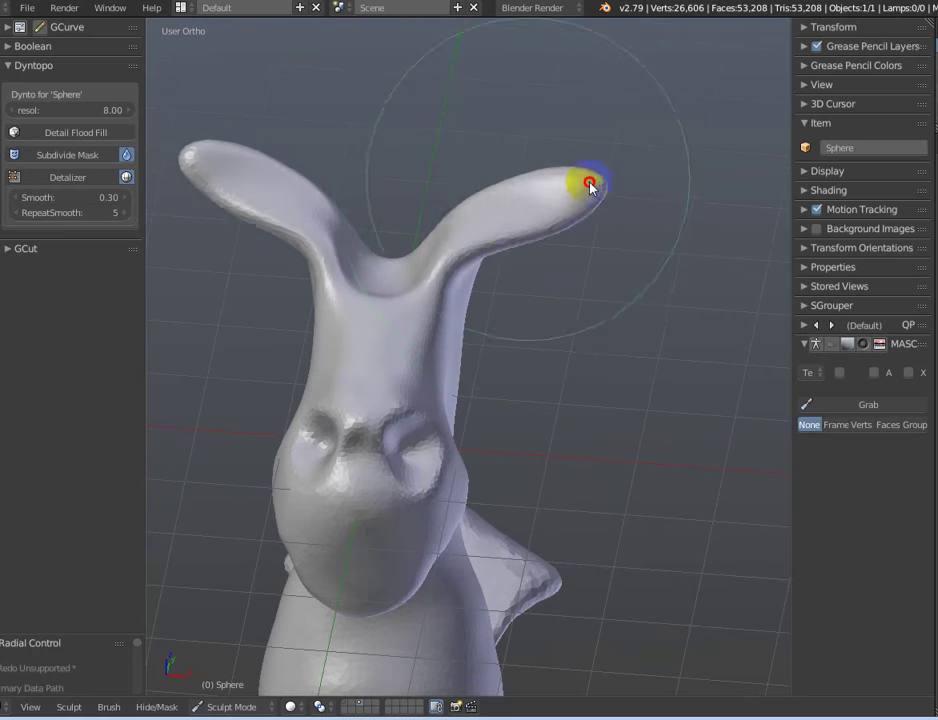
{"action": "left_click_drag", "start_coordinate": [487, 197], "coordinate": [528, 262]}
From the side, pull the neck front and snout tip down into a long muzzle, then view from front.
{"action": "mouse_move", "coordinate": [528, 262]}
{"action": "middle_mouse_down"}
{"action": "mouse_move", "coordinate": [570, 209]}
{"action": "mouse_move", "coordinate": [561, 268]}
{"action": "mouse_move", "coordinate": [475, 308]}
{"action": "mouse_move", "coordinate": [362, 308]}
{"action": "mouse_move", "coordinate": [525, 278]}
{"action": "mouse_move", "coordinate": [477, 310]}
{"action": "middle_mouse_up"}
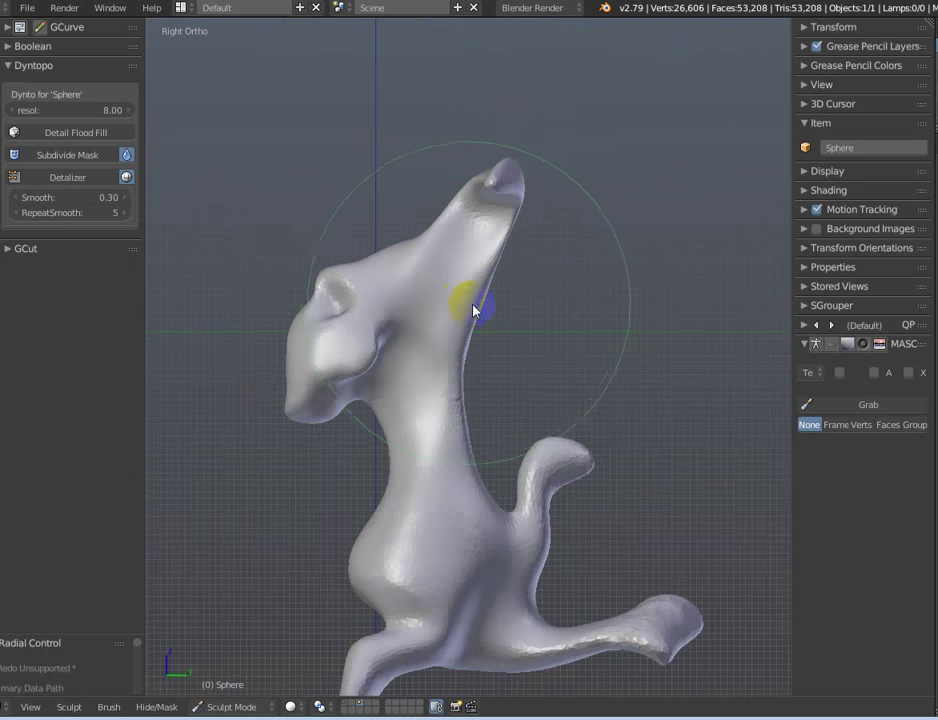
{"action": "left_click_drag", "start_coordinate": [477, 310], "coordinate": [456, 300]}
{"action": "scroll", "coordinate": [430, 320], "scroll_direction": "up", "scroll_amount": 1}
{"action": "scroll", "coordinate": [398, 340], "scroll_direction": "up", "scroll_amount": 2}
{"action": "scroll", "coordinate": [404, 355], "scroll_direction": "up", "scroll_amount": 2}
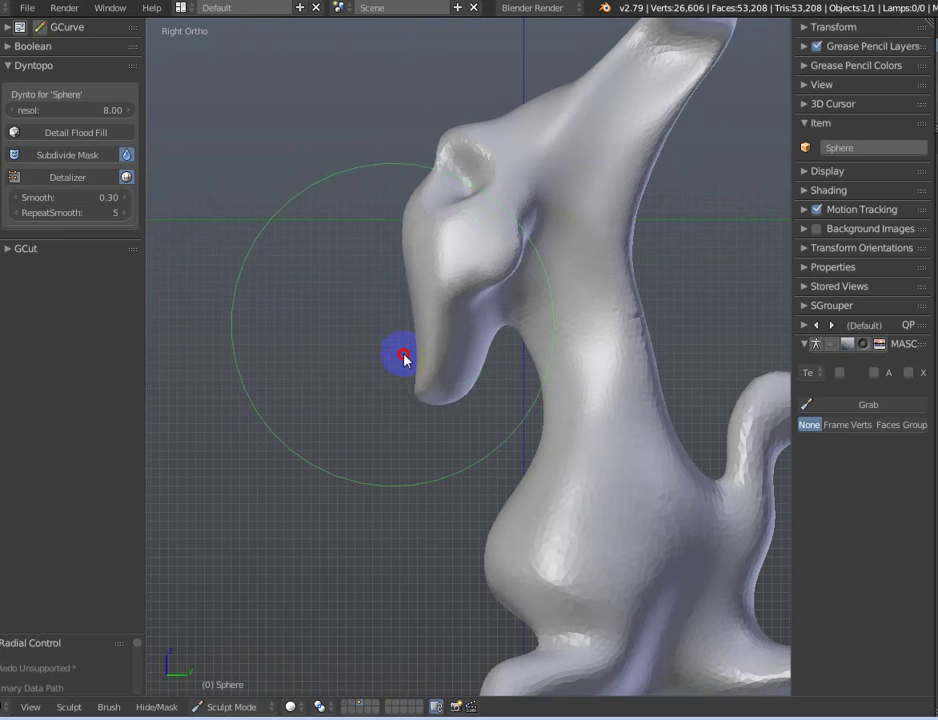
{"action": "scroll", "coordinate": [444, 244], "scroll_direction": "down", "scroll_amount": 3, "text": "shift"}
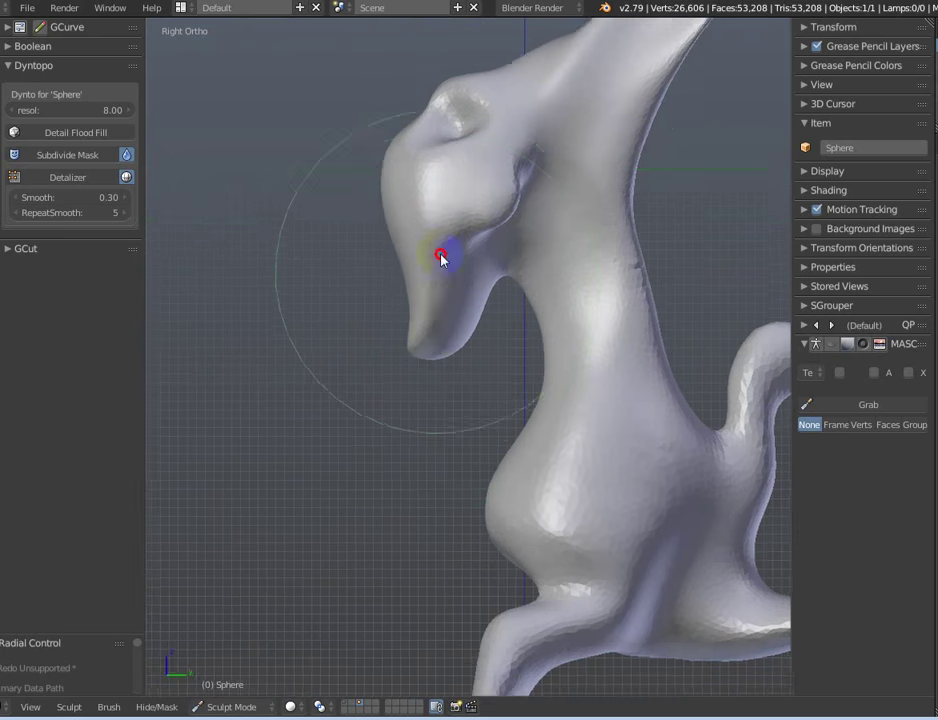
{"action": "left_click_drag", "start_coordinate": [421, 279], "coordinate": [438, 279]}
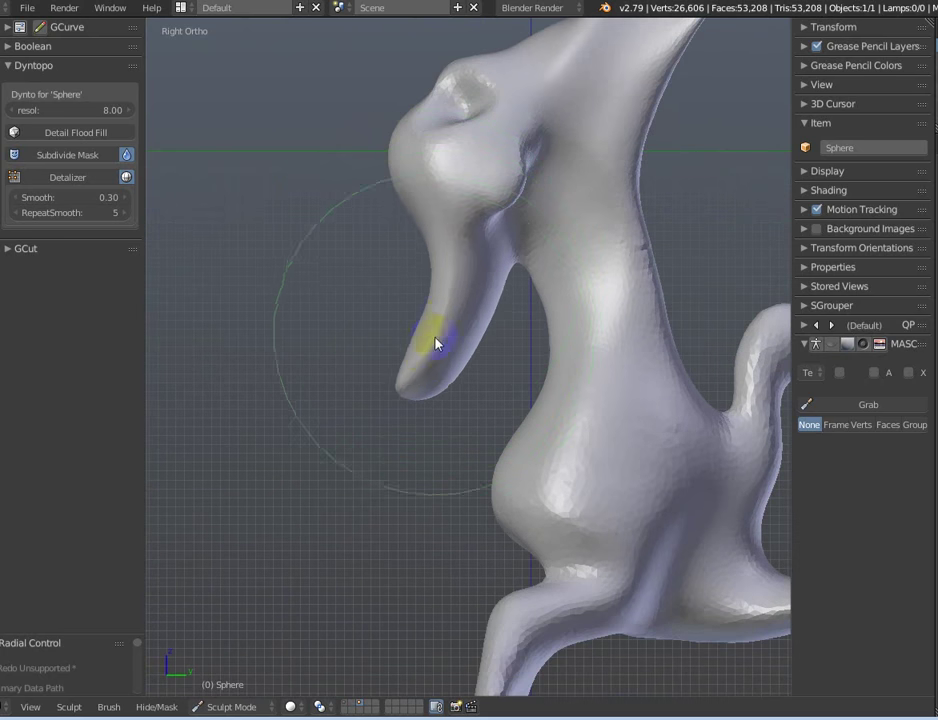
{"action": "left_click_drag", "start_coordinate": [435, 343], "coordinate": [446, 361]}
{"action": "middle_click_drag", "start_coordinate": [421, 224], "coordinate": [373, 278]}
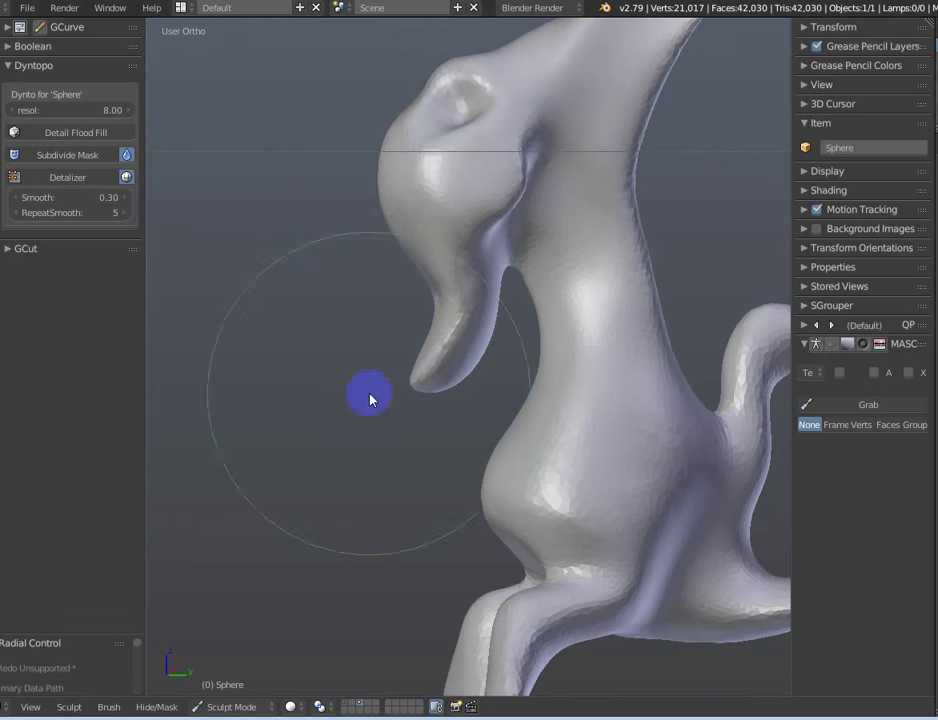
{"action": "mouse_move", "coordinate": [369, 399]}
{"action": "middle_mouse_down"}
{"action": "mouse_move", "coordinate": [505, 392]}
{"action": "mouse_move", "coordinate": [559, 265]}
{"action": "mouse_move", "coordinate": [497, 234]}
{"action": "mouse_move", "coordinate": [299, 207]}
{"action": "mouse_move", "coordinate": [433, 213]}
{"action": "mouse_move", "coordinate": [528, 234]}
{"action": "mouse_move", "coordinate": [327, 218]}
{"action": "middle_mouse_up"}
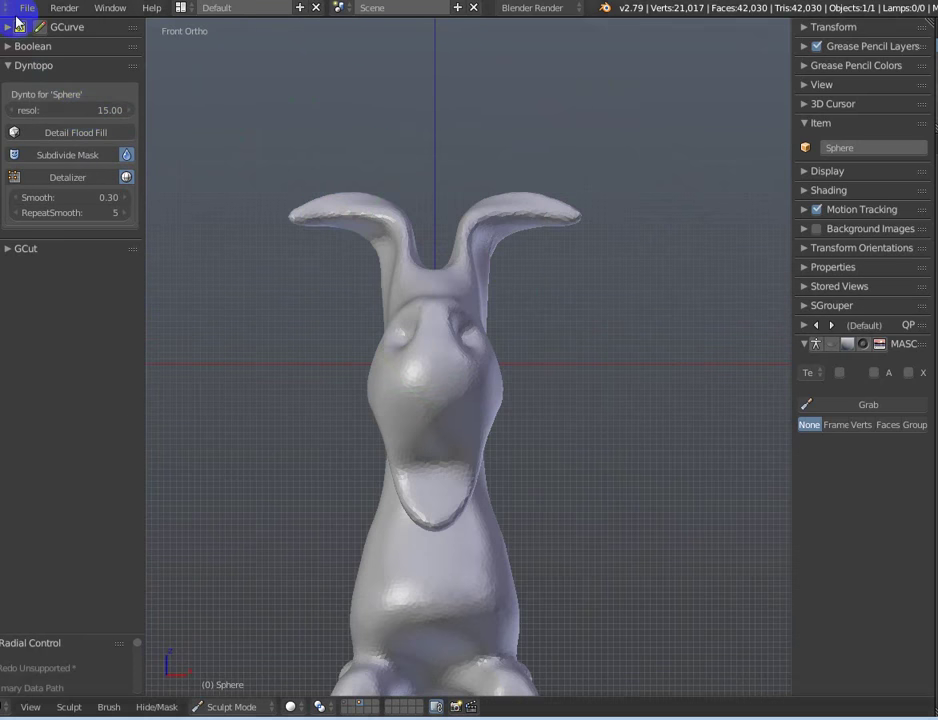
In side view, pull the snout's nose edge outward and drag the lower lip tip back into a point.
{"action": "scroll", "coordinate": [372, 349], "scroll_direction": "up", "scroll_amount": 3}
{"action": "scroll", "coordinate": [435, 372], "scroll_direction": "up", "scroll_amount": 3}
{"action": "scroll", "coordinate": [440, 325], "scroll_direction": "up", "scroll_amount": 1}
{"action": "mouse_move", "coordinate": [440, 325]}
{"action": "left_mouse_down"}
{"action": "mouse_move", "coordinate": [454, 340]}
{"action": "mouse_move", "coordinate": [456, 372]}
{"action": "left_mouse_up"}
{"action": "mouse_move", "coordinate": [456, 372]}
{"action": "middle_mouse_down"}
{"action": "mouse_move", "coordinate": [360, 372]}
{"action": "mouse_move", "coordinate": [325, 385]}
{"action": "middle_mouse_up"}
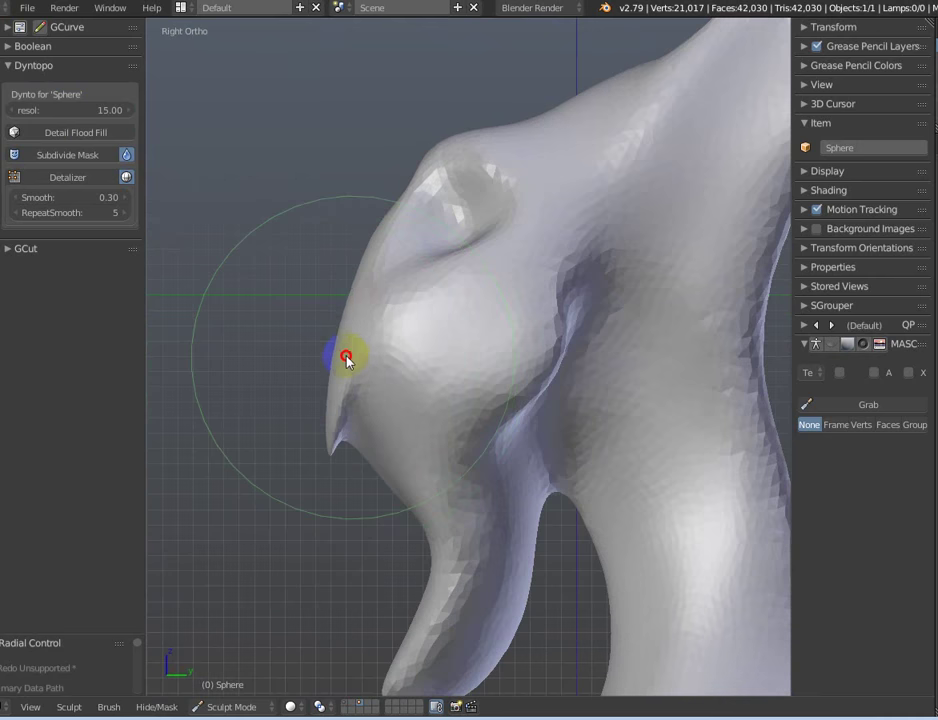
{"action": "left_click_drag", "start_coordinate": [351, 287], "coordinate": [337, 290]}
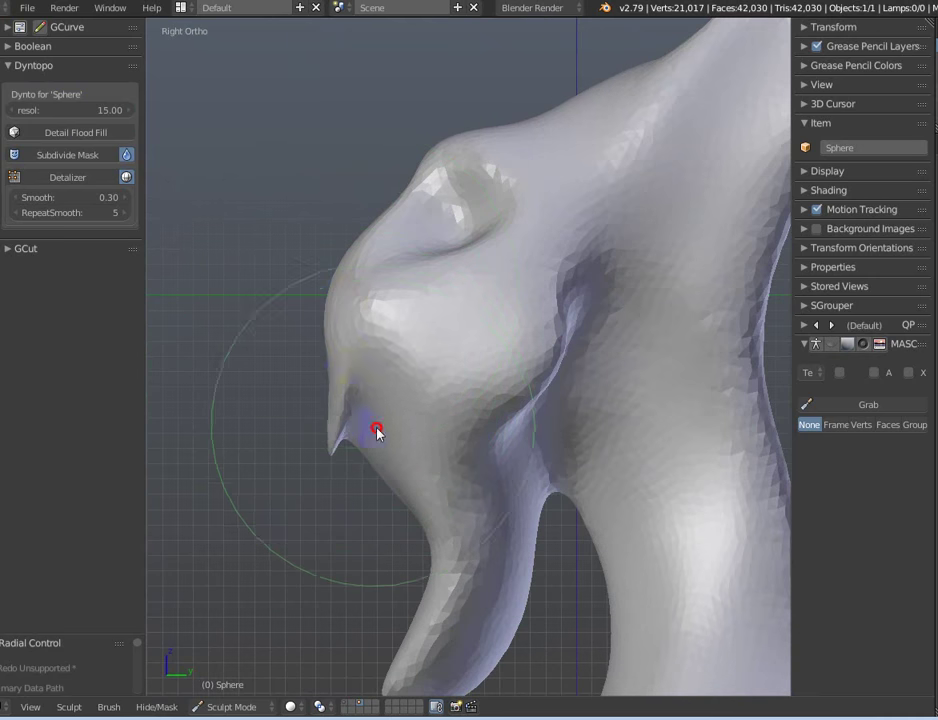
{"action": "left_click_drag", "start_coordinate": [376, 431], "coordinate": [388, 433]}
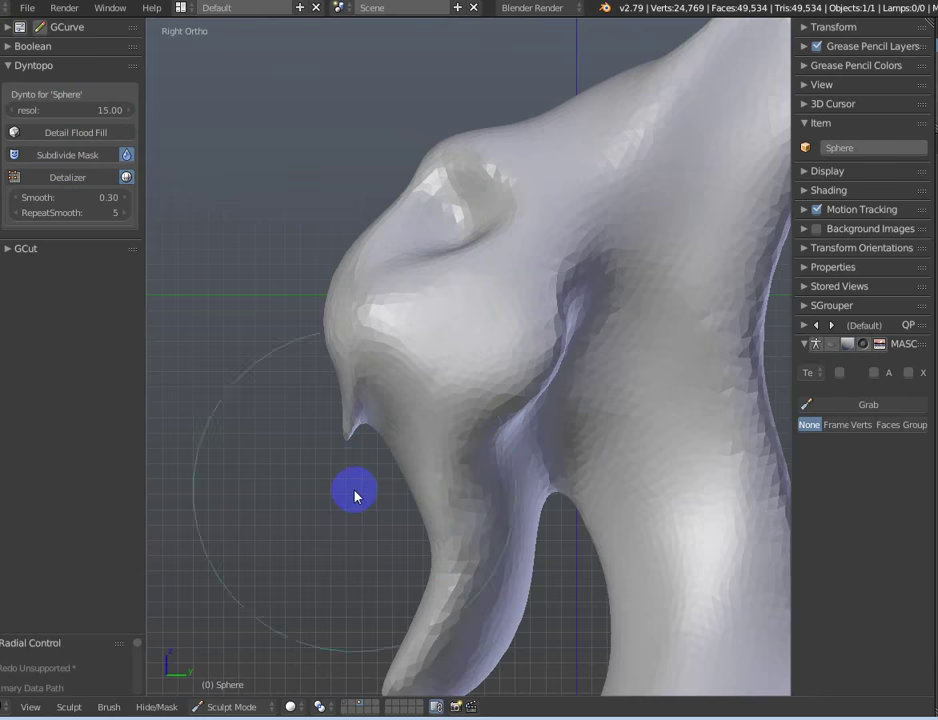
{"action": "scroll", "coordinate": [355, 495], "scroll_direction": "down", "scroll_amount": 3}
{"action": "mouse_move", "coordinate": [355, 495]}
{"action": "middle_mouse_down"}
{"action": "mouse_move", "coordinate": [419, 408]}
{"action": "mouse_move", "coordinate": [609, 400]}
{"action": "mouse_move", "coordinate": [626, 431]}
{"action": "mouse_move", "coordinate": [488, 258]}
{"action": "mouse_move", "coordinate": [492, 362]}
{"action": "mouse_move", "coordinate": [440, 391]}
{"action": "mouse_move", "coordinate": [415, 383]}
{"action": "mouse_move", "coordinate": [390, 393]}
{"action": "mouse_move", "coordinate": [490, 481]}
{"action": "mouse_move", "coordinate": [651, 456]}
{"action": "mouse_move", "coordinate": [393, 440]}
{"action": "mouse_move", "coordinate": [438, 483]}
{"action": "middle_mouse_up"}
{"action": "scroll", "coordinate": [488, 258], "scroll_direction": "up", "scroll_amount": 3}
{"action": "scroll", "coordinate": [492, 362], "scroll_direction": "down", "scroll_amount": 2}
Stretch the tail up toward the upper left and bow its stem further right.
{"action": "left_click_drag", "start_coordinate": [365, 388], "coordinate": [225, 265]}
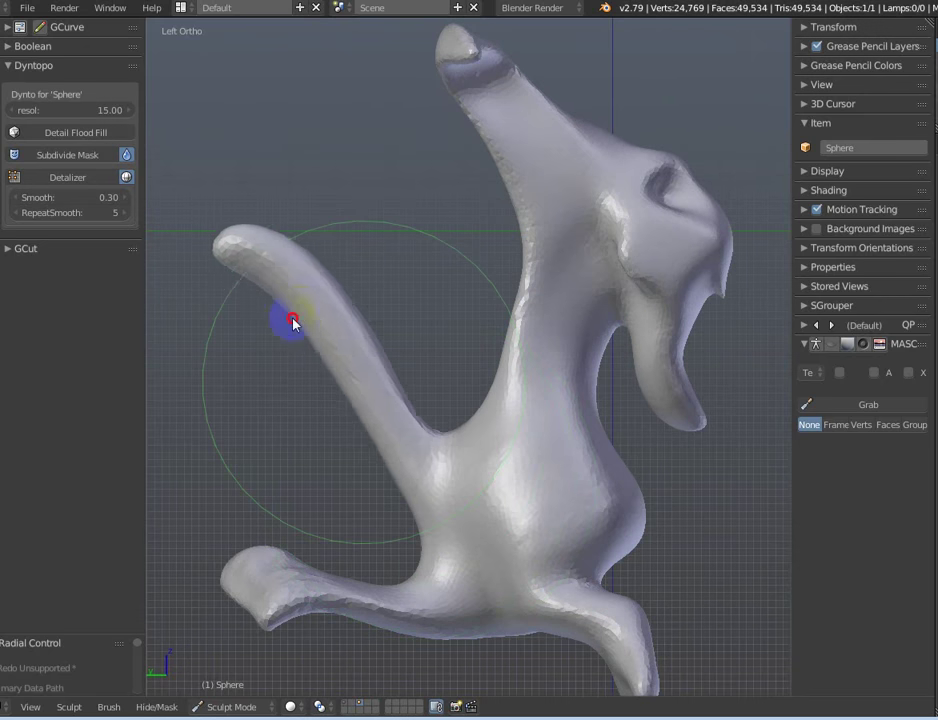
{"action": "left_click_drag", "start_coordinate": [320, 272], "coordinate": [327, 273]}
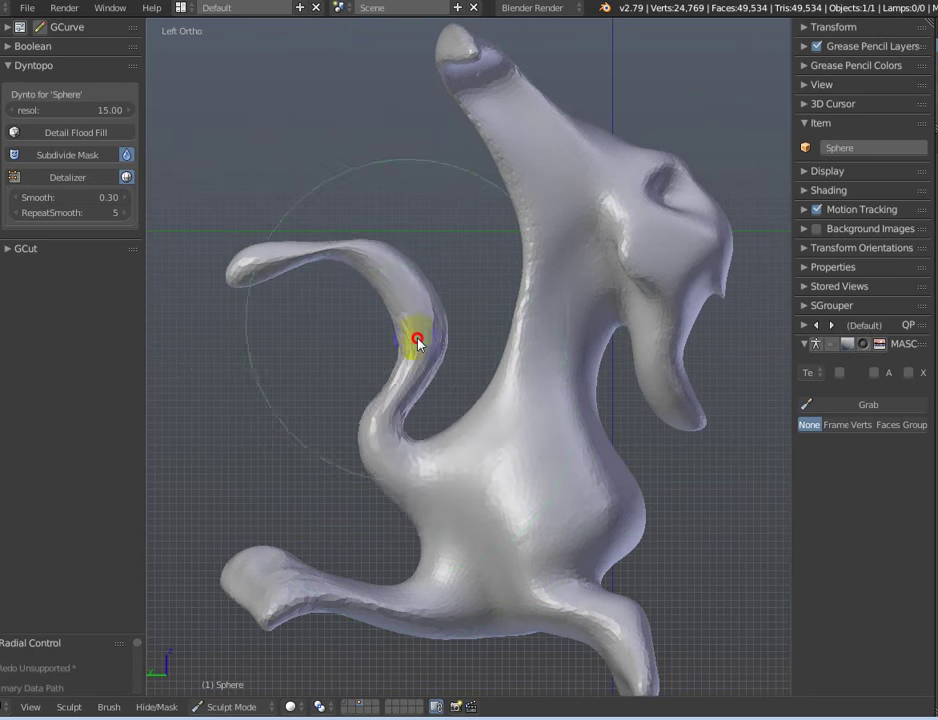
{"action": "left_click_drag", "start_coordinate": [419, 398], "coordinate": [410, 283]}
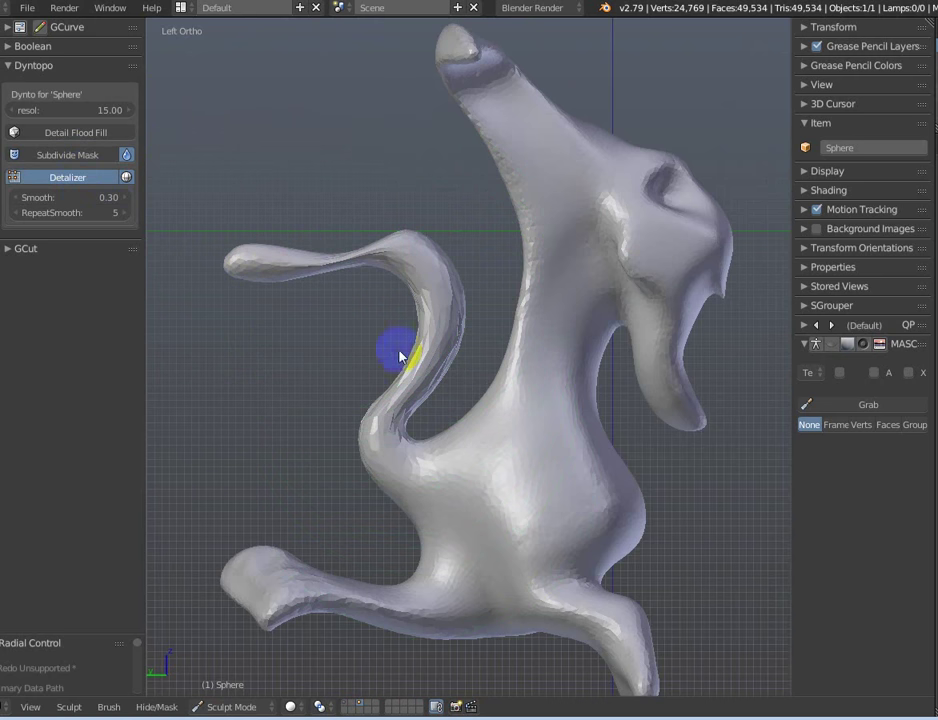
{"action": "scroll", "coordinate": [375, 343], "scroll_direction": "up", "scroll_amount": 1}
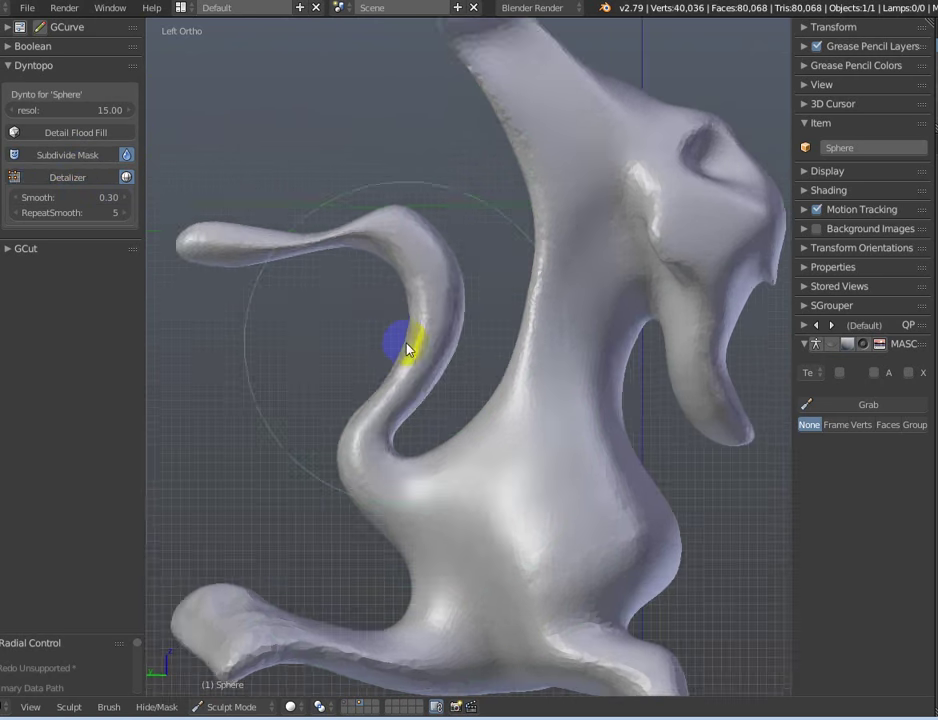
{"action": "scroll", "coordinate": [425, 347], "scroll_direction": "up", "scroll_amount": 1}
{"action": "scroll", "coordinate": [330, 306], "scroll_direction": "up", "scroll_amount": 1}
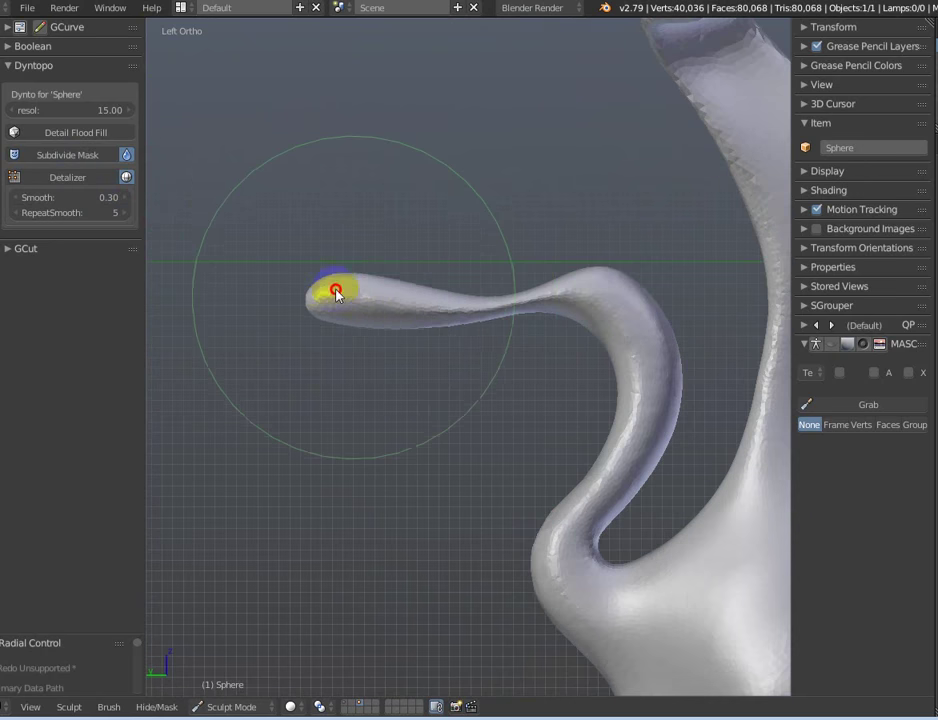
Curl the tail tip upward and sag the tail's middle into an S-curve.
{"action": "left_click_drag", "start_coordinate": [336, 292], "coordinate": [362, 270]}
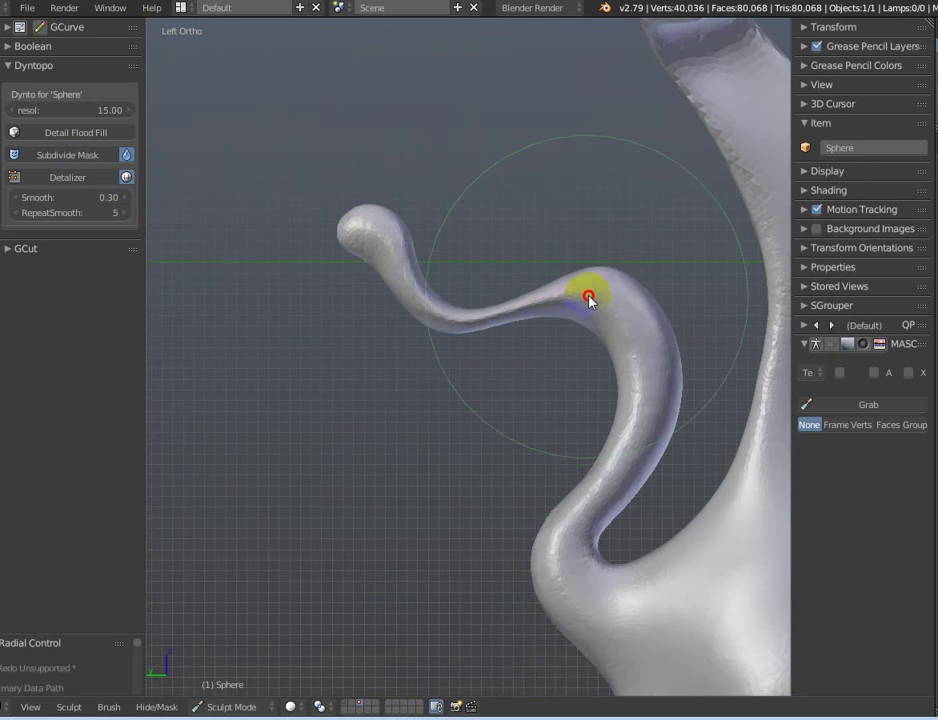
{"action": "left_click_drag", "start_coordinate": [589, 299], "coordinate": [613, 392]}
{"action": "scroll", "coordinate": [613, 392], "scroll_direction": "down", "scroll_amount": 2}
{"action": "left_click_drag", "start_coordinate": [435, 285], "coordinate": [437, 268]}
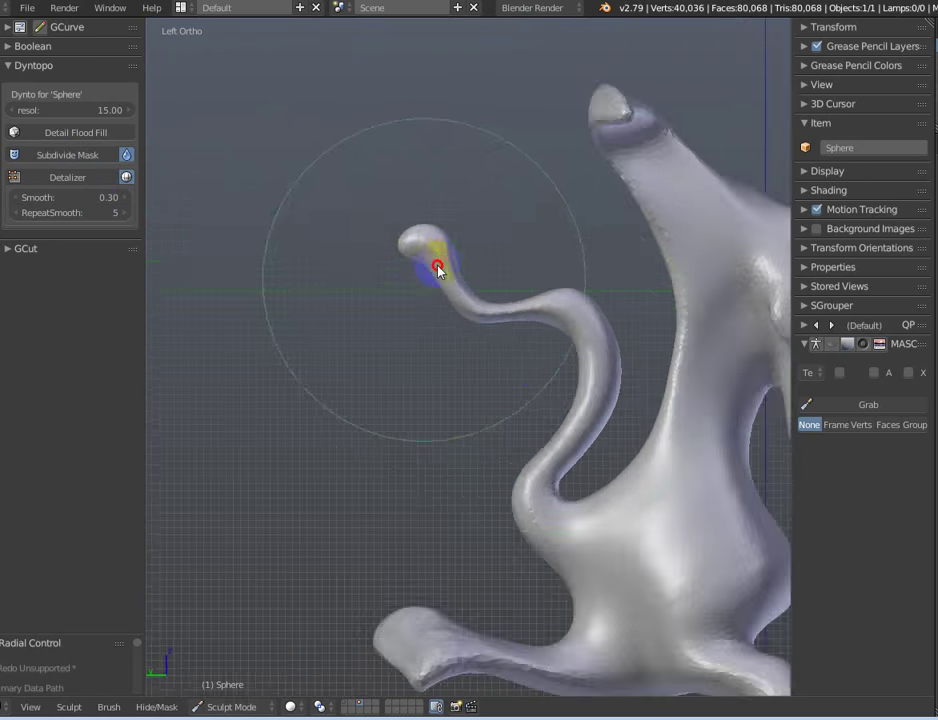
{"action": "scroll", "coordinate": [387, 226], "scroll_direction": "up", "scroll_amount": 2}
{"action": "scroll", "coordinate": [418, 255], "scroll_direction": "up", "scroll_amount": 2}
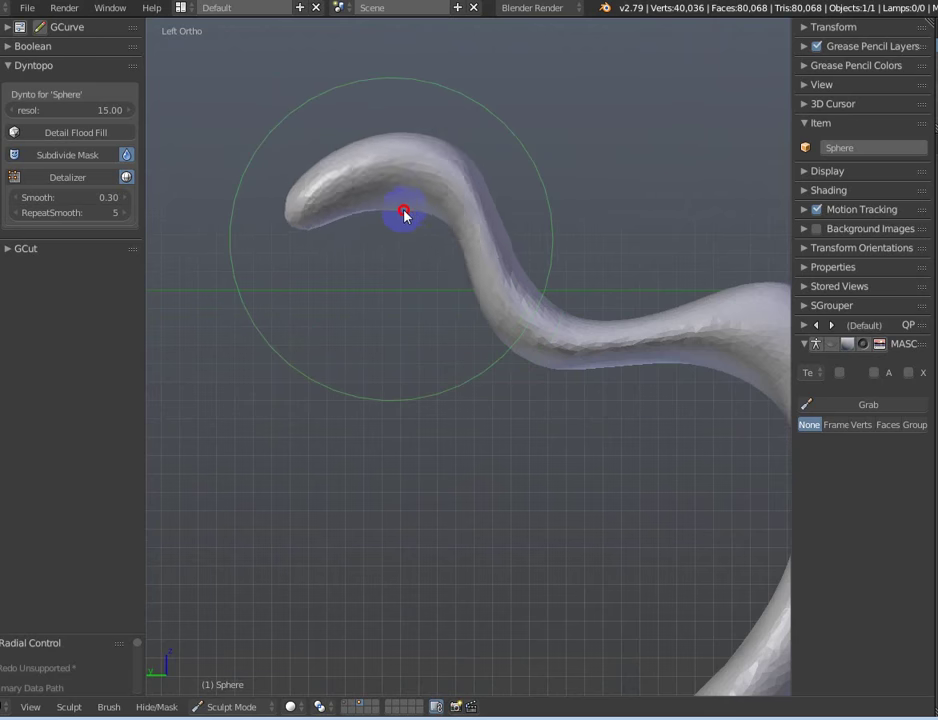
{"action": "scroll", "coordinate": [456, 287], "scroll_direction": "down", "scroll_amount": 2}
{"action": "scroll", "coordinate": [456, 287], "scroll_direction": "down", "scroll_amount": 2}
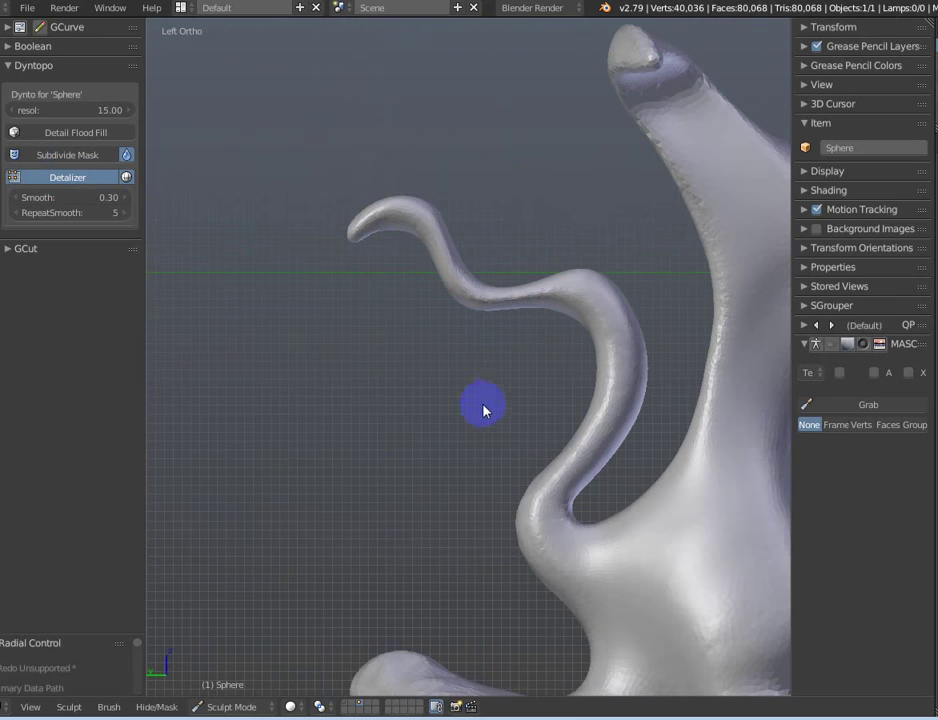
{"action": "scroll", "coordinate": [483, 410], "scroll_direction": "down", "scroll_amount": 2}
Pull the hind leg's tip down into a hook and check it in Right Ortho view.
{"action": "mouse_move", "coordinate": [536, 450]}
{"action": "middle_mouse_down"}
{"action": "mouse_move", "coordinate": [716, 433]}
{"action": "mouse_move", "coordinate": [622, 395]}
{"action": "mouse_move", "coordinate": [519, 329]}
{"action": "mouse_move", "coordinate": [532, 494]}
{"action": "mouse_move", "coordinate": [576, 486]}
{"action": "mouse_move", "coordinate": [521, 520]}
{"action": "mouse_move", "coordinate": [482, 482]}
{"action": "mouse_move", "coordinate": [484, 387]}
{"action": "mouse_move", "coordinate": [549, 465]}
{"action": "middle_mouse_up"}
{"action": "scroll", "coordinate": [587, 413], "scroll_direction": "up", "scroll_amount": 2}
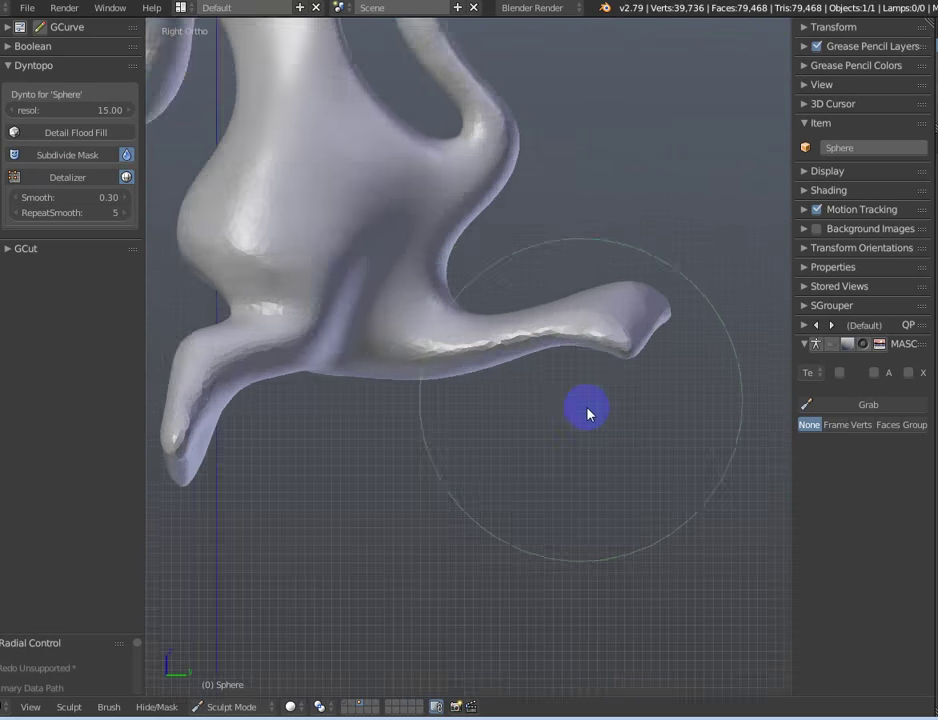
{"action": "mouse_move", "coordinate": [618, 335]}
{"action": "left_mouse_down"}
{"action": "mouse_move", "coordinate": [620, 394]}
{"action": "mouse_move", "coordinate": [565, 335]}
{"action": "mouse_move", "coordinate": [583, 330]}
{"action": "mouse_move", "coordinate": [626, 373]}
{"action": "mouse_move", "coordinate": [597, 381]}
{"action": "mouse_move", "coordinate": [632, 331]}
{"action": "mouse_move", "coordinate": [566, 372]}
{"action": "mouse_move", "coordinate": [608, 398]}
{"action": "left_mouse_up"}
{"action": "left_click_drag", "start_coordinate": [589, 345], "coordinate": [628, 308]}
{"action": "mouse_move", "coordinate": [628, 308]}
{"action": "middle_mouse_down"}
{"action": "mouse_move", "coordinate": [433, 383]}
{"action": "mouse_move", "coordinate": [410, 429]}
{"action": "mouse_move", "coordinate": [528, 398]}
{"action": "middle_mouse_up"}
{"action": "key", "text": "KP_3"}
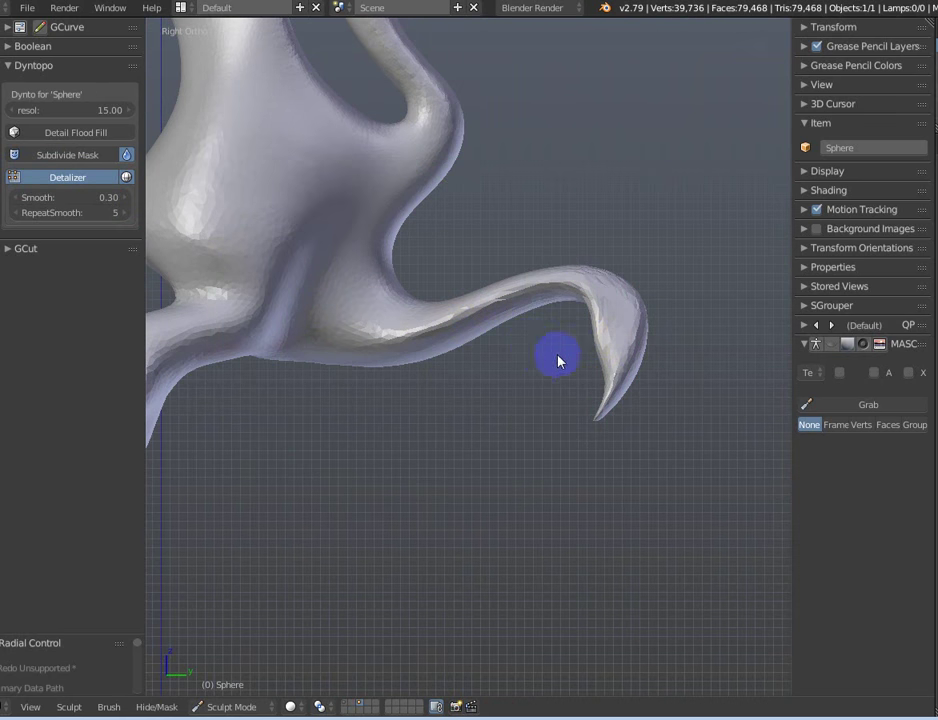
{"action": "mouse_move", "coordinate": [551, 366]}
{"action": "middle_mouse_down"}
{"action": "mouse_move", "coordinate": [394, 379]}
{"action": "mouse_move", "coordinate": [448, 415]}
{"action": "mouse_move", "coordinate": [413, 503]}
{"action": "mouse_move", "coordinate": [509, 381]}
{"action": "mouse_move", "coordinate": [461, 350]}
{"action": "mouse_move", "coordinate": [574, 337]}
{"action": "mouse_move", "coordinate": [697, 343]}
{"action": "mouse_move", "coordinate": [645, 341]}
{"action": "mouse_move", "coordinate": [578, 320]}
{"action": "mouse_move", "coordinate": [567, 307]}
{"action": "middle_mouse_up"}
{"action": "scroll", "coordinate": [536, 289], "scroll_direction": "up", "scroll_amount": 4}
{"action": "scroll", "coordinate": [601, 325], "scroll_direction": "up", "scroll_amount": 2}
{"action": "scroll", "coordinate": [585, 316], "scroll_direction": "up", "scroll_amount": 1}
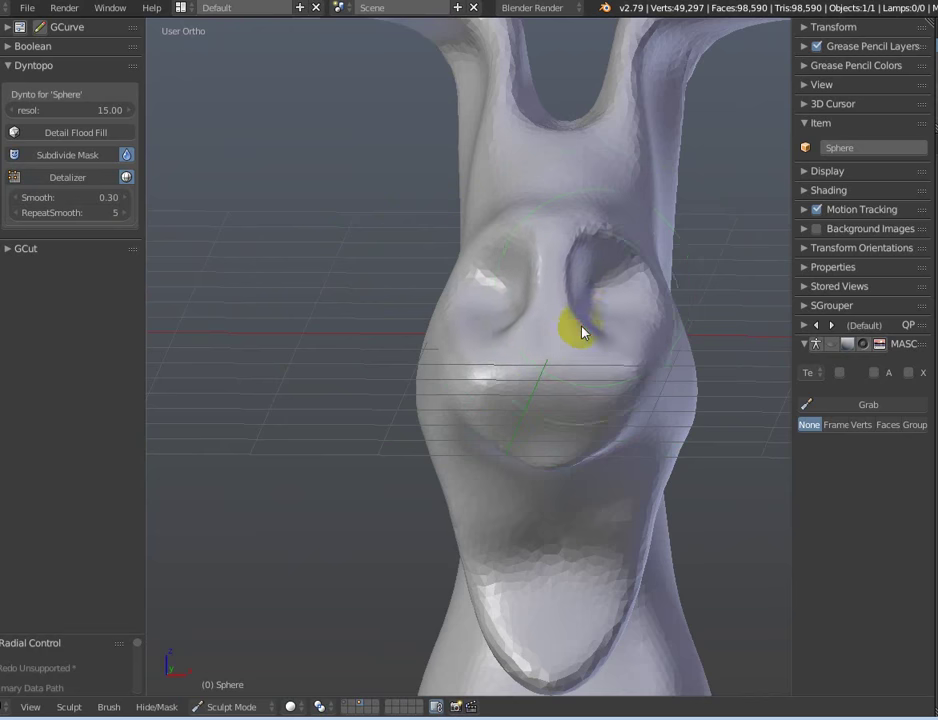
Reshape the eye sockets and pull the eye-socket rim into a new shape.
{"action": "mouse_move", "coordinate": [582, 333]}
{"action": "middle_mouse_down"}
{"action": "mouse_move", "coordinate": [555, 262]}
{"action": "mouse_move", "coordinate": [565, 345]}
{"action": "middle_mouse_up"}
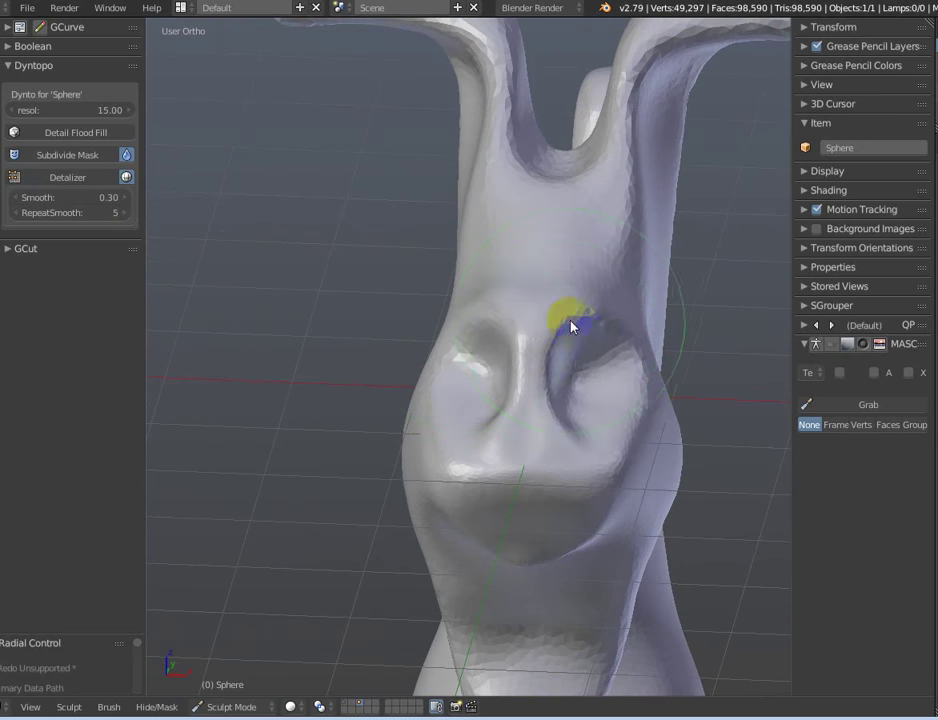
{"action": "left_click_drag", "start_coordinate": [572, 325], "coordinate": [572, 341]}
{"action": "scroll", "coordinate": [580, 360], "scroll_direction": "up", "scroll_amount": 1}
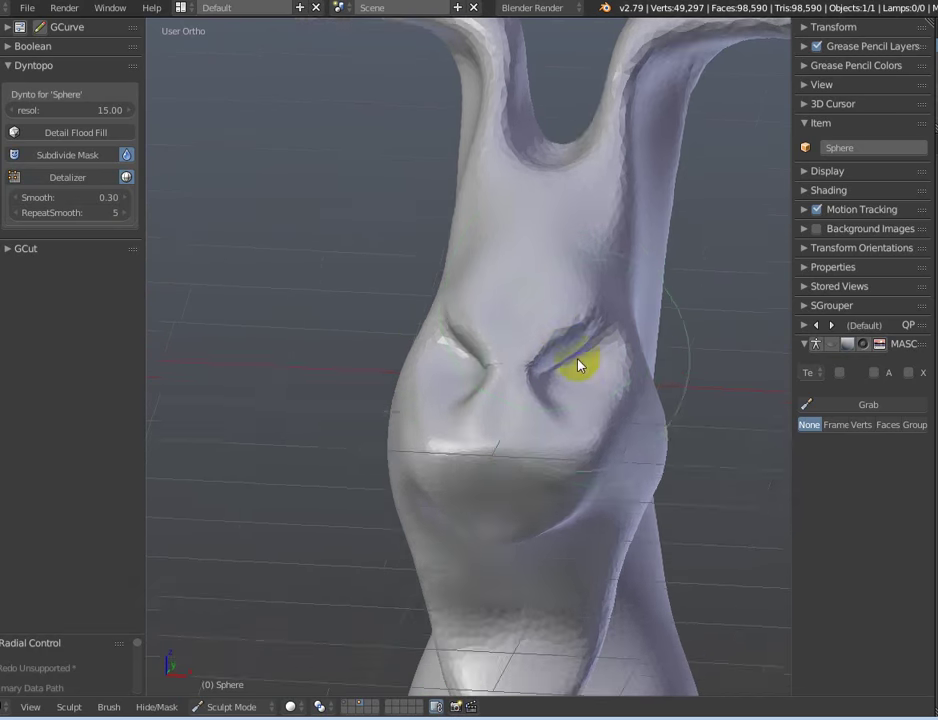
{"action": "scroll", "coordinate": [600, 360], "scroll_direction": "up", "scroll_amount": 2}
{"action": "mouse_move", "coordinate": [607, 360]}
{"action": "middle_mouse_down"}
{"action": "mouse_move", "coordinate": [586, 370]}
{"action": "mouse_move", "coordinate": [469, 356]}
{"action": "mouse_move", "coordinate": [454, 325]}
{"action": "middle_mouse_up"}
{"action": "scroll", "coordinate": [456, 310], "scroll_direction": "up", "scroll_amount": 2}
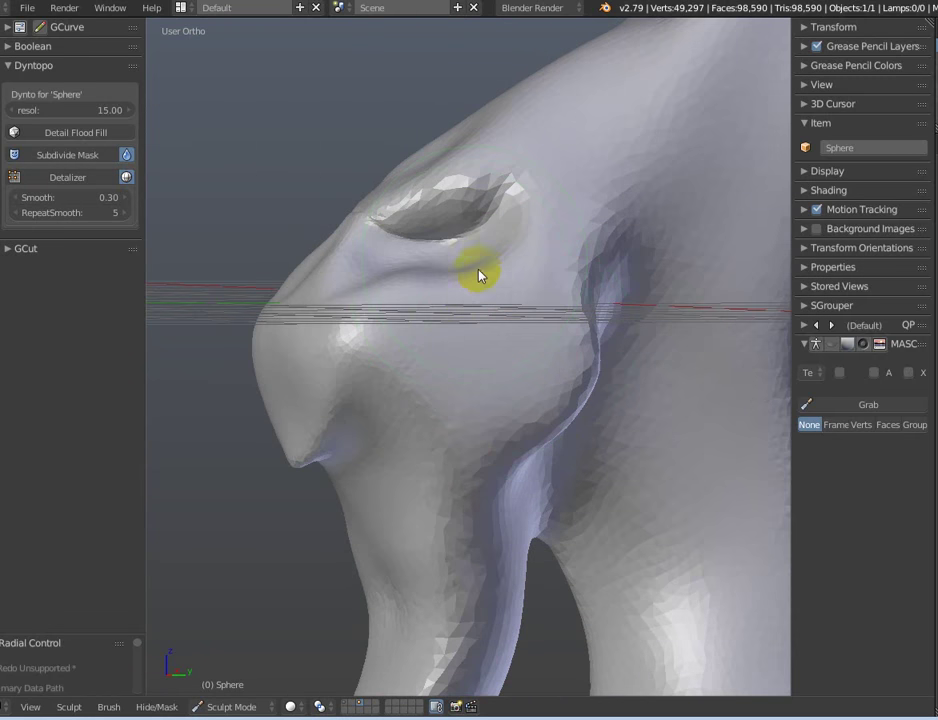
{"action": "left_click_drag", "start_coordinate": [426, 205], "coordinate": [389, 208]}
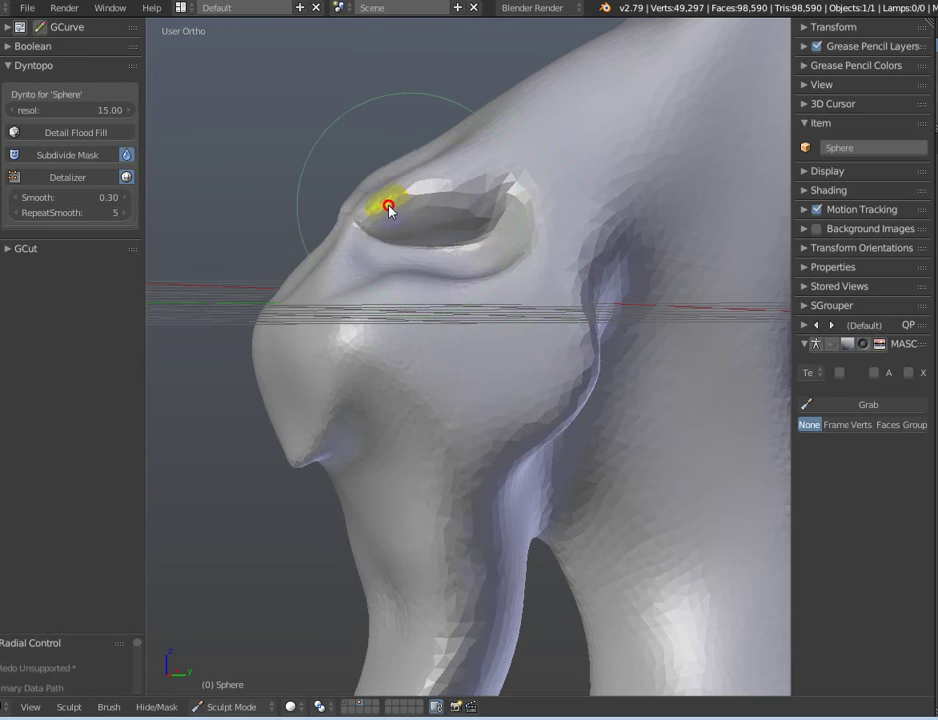
Reshape the nose surface, then re-detail the whole sculpt with Detalizer.
{"action": "mouse_move", "coordinate": [370, 205]}
{"action": "middle_mouse_down"}
{"action": "mouse_move", "coordinate": [394, 293]}
{"action": "mouse_move", "coordinate": [538, 320]}
{"action": "mouse_move", "coordinate": [444, 289]}
{"action": "mouse_move", "coordinate": [537, 237]}
{"action": "middle_mouse_up"}
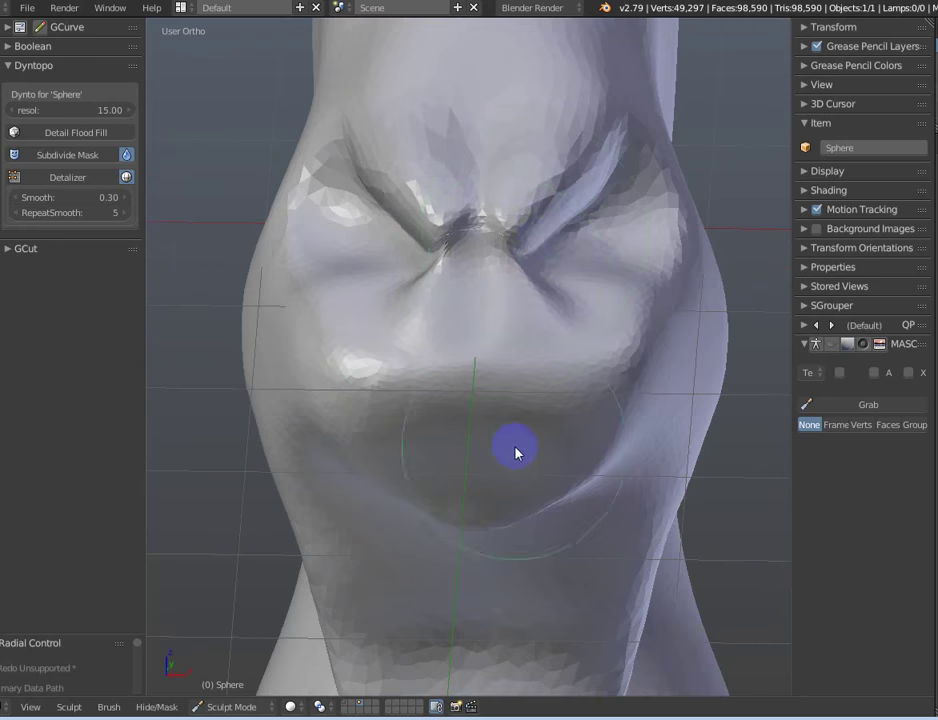
{"action": "mouse_move", "coordinate": [515, 452]}
{"action": "middle_mouse_down"}
{"action": "mouse_move", "coordinate": [352, 392]}
{"action": "mouse_move", "coordinate": [404, 404]}
{"action": "mouse_move", "coordinate": [477, 320]}
{"action": "mouse_move", "coordinate": [472, 249]}
{"action": "middle_mouse_up"}
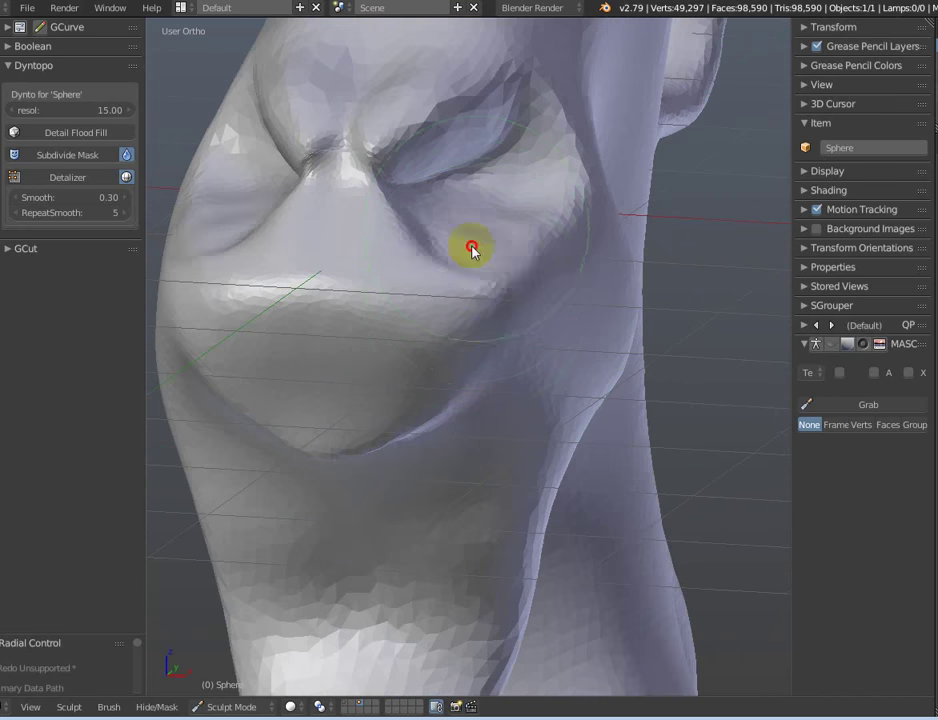
{"action": "mouse_move", "coordinate": [460, 313]}
{"action": "middle_mouse_down"}
{"action": "mouse_move", "coordinate": [335, 318]}
{"action": "mouse_move", "coordinate": [450, 339]}
{"action": "mouse_move", "coordinate": [437, 338]}
{"action": "middle_mouse_up"}
{"action": "mouse_move", "coordinate": [348, 294]}
{"action": "left_mouse_down"}
{"action": "mouse_move", "coordinate": [383, 287]}
{"action": "mouse_move", "coordinate": [335, 272]}
{"action": "mouse_move", "coordinate": [369, 256]}
{"action": "left_mouse_up"}
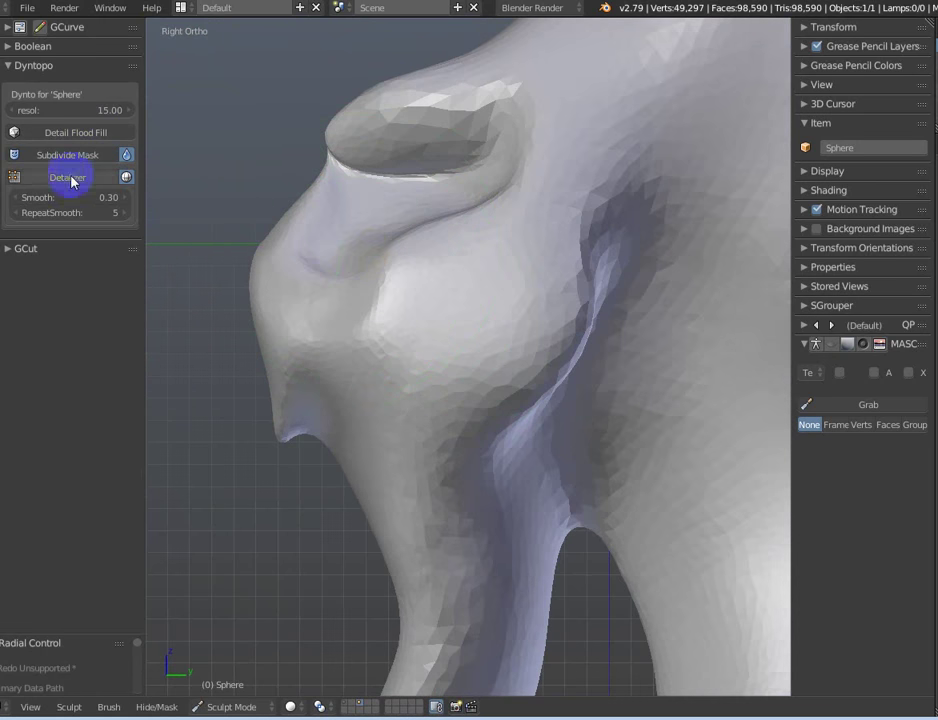
{"action": "left_click", "coordinate": [72, 179]}
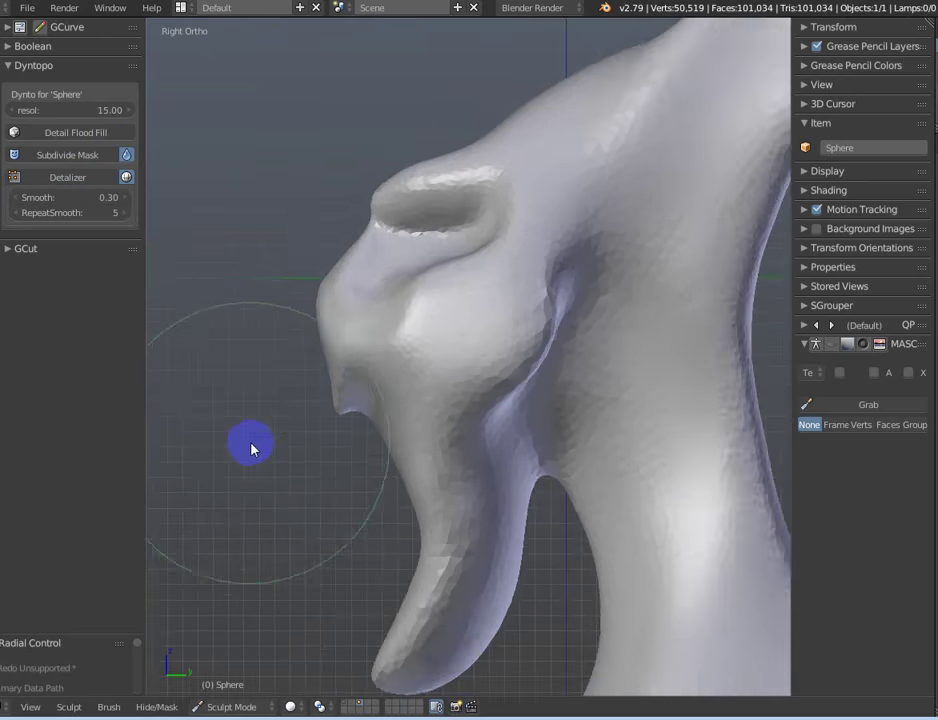
Pull out the area under the nose and shape the upper and lower lip region.
{"action": "mouse_move", "coordinate": [251, 446]}
{"action": "middle_mouse_down"}
{"action": "mouse_move", "coordinate": [448, 467]}
{"action": "mouse_move", "coordinate": [599, 469]}
{"action": "mouse_move", "coordinate": [570, 472]}
{"action": "mouse_move", "coordinate": [549, 446]}
{"action": "mouse_move", "coordinate": [412, 433]}
{"action": "mouse_move", "coordinate": [274, 444]}
{"action": "middle_mouse_up"}
{"action": "scroll", "coordinate": [355, 467], "scroll_direction": "up", "scroll_amount": 3}
{"action": "middle_click_drag", "start_coordinate": [355, 467], "coordinate": [507, 473]}
{"action": "scroll", "coordinate": [480, 455], "scroll_direction": "up", "scroll_amount": 3}
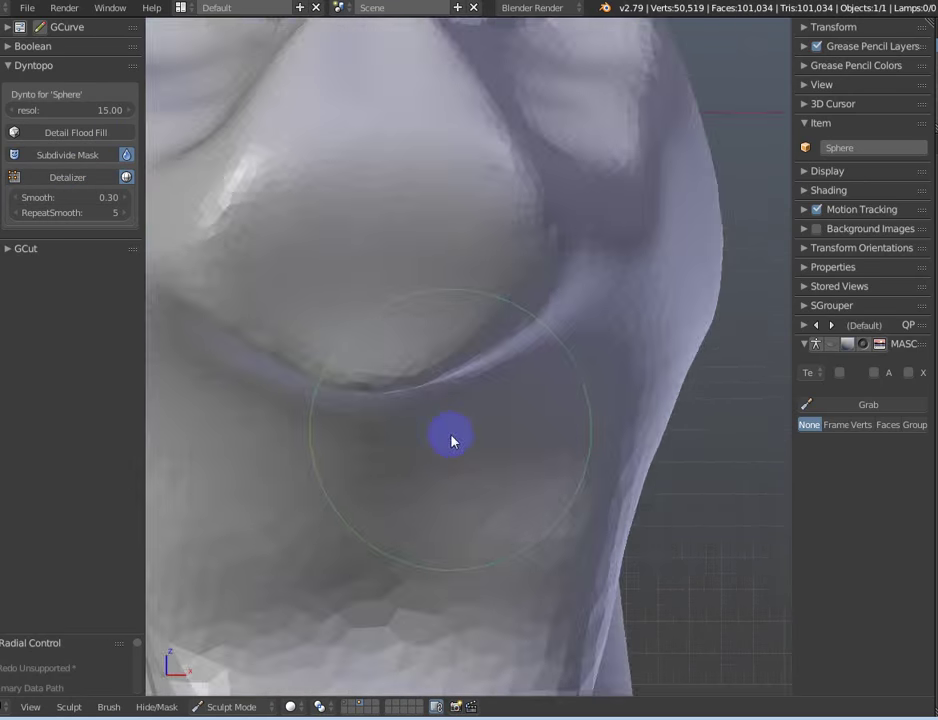
{"action": "scroll", "coordinate": [430, 432], "scroll_direction": "up", "scroll_amount": 2}
{"action": "mouse_move", "coordinate": [417, 427]}
{"action": "middle_mouse_down"}
{"action": "mouse_move", "coordinate": [400, 476]}
{"action": "mouse_move", "coordinate": [425, 435]}
{"action": "middle_mouse_up"}
{"action": "mouse_move", "coordinate": [425, 435]}
{"action": "left_mouse_down"}
{"action": "mouse_move", "coordinate": [425, 414]}
{"action": "mouse_move", "coordinate": [545, 387]}
{"action": "mouse_move", "coordinate": [440, 402]}
{"action": "left_mouse_up"}
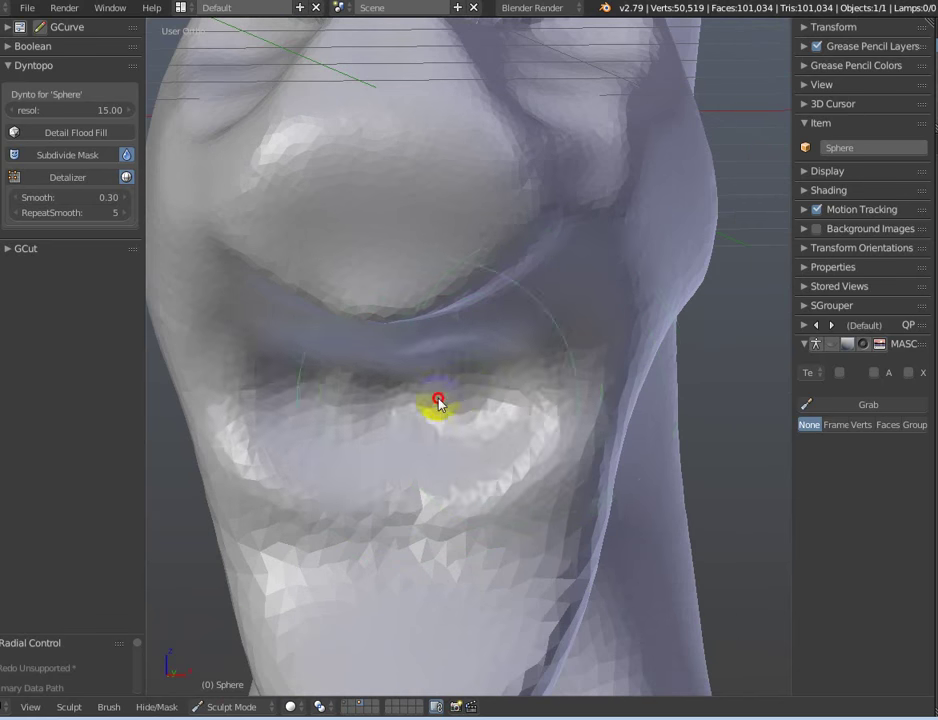
{"action": "mouse_move", "coordinate": [440, 402]}
{"action": "middle_mouse_down"}
{"action": "mouse_move", "coordinate": [440, 345]}
{"action": "mouse_move", "coordinate": [492, 366]}
{"action": "middle_mouse_up"}
{"action": "left_click_drag", "start_coordinate": [492, 366], "coordinate": [442, 381]}
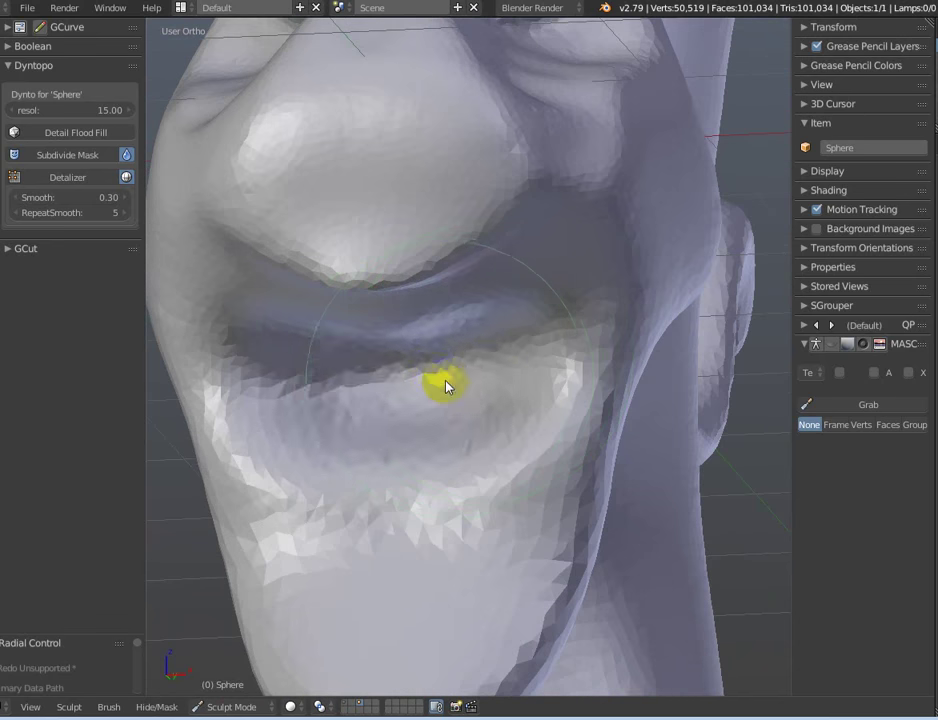
{"action": "middle_click_drag", "start_coordinate": [442, 381], "coordinate": [522, 370]}
Set the Dyntopo detail resolution to 25 and re-detail the mesh with Detalizer.
{"action": "left_click", "coordinate": [53, 110]}
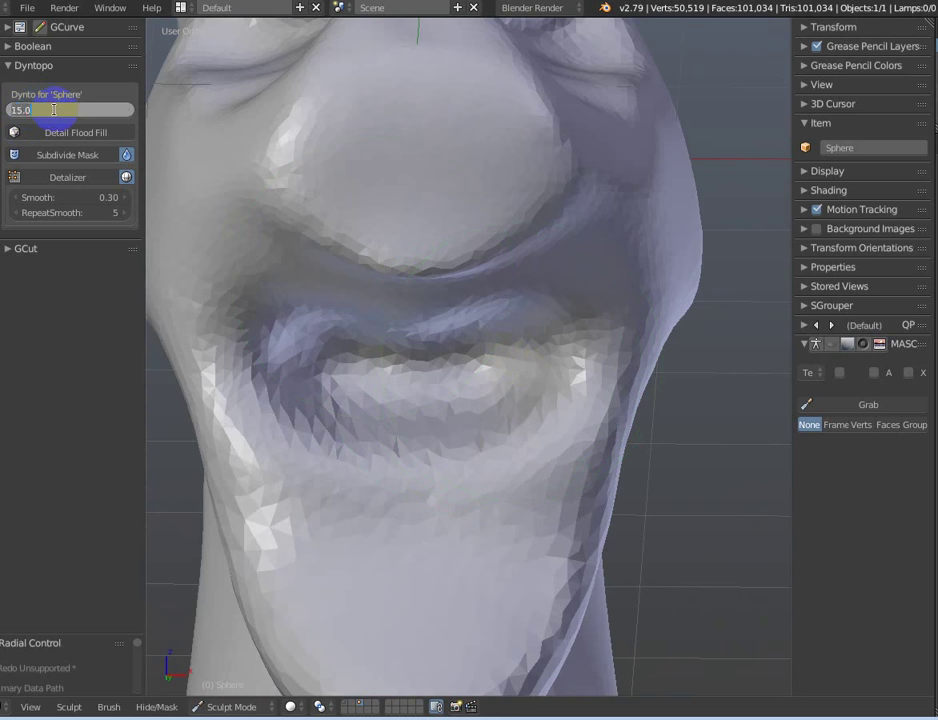
{"action": "type", "text": "25"}
{"action": "key", "text": "Return"}
{"action": "left_click", "coordinate": [64, 190]}
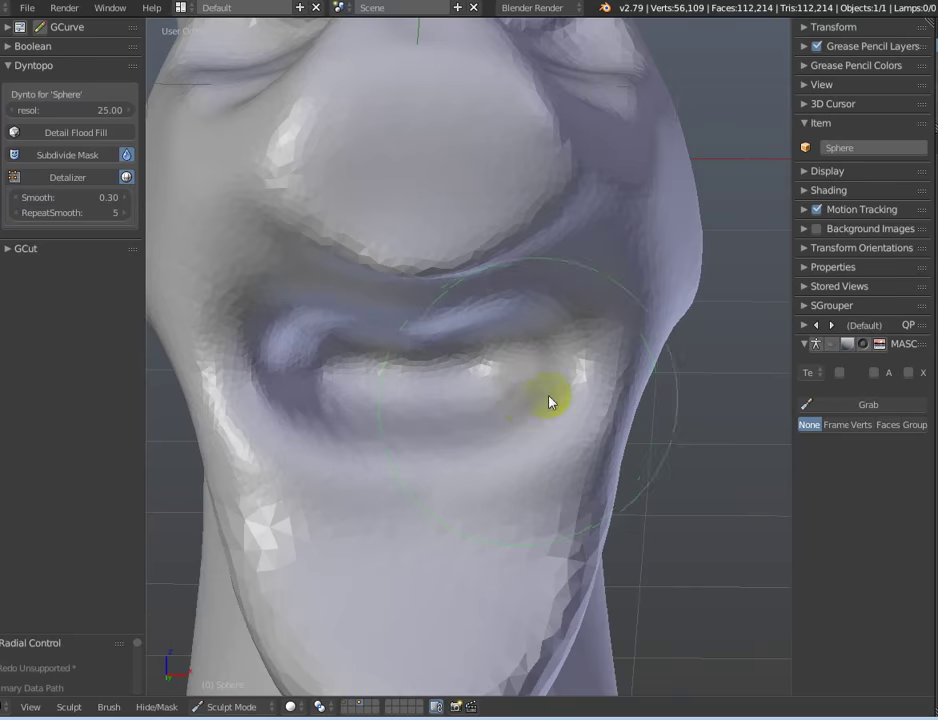
Toggle the wireframe overlay on and off to inspect the denser mesh.
{"action": "middle_click_drag", "start_coordinate": [549, 398], "coordinate": [480, 414]}
{"action": "left_click", "coordinate": [875, 372]}
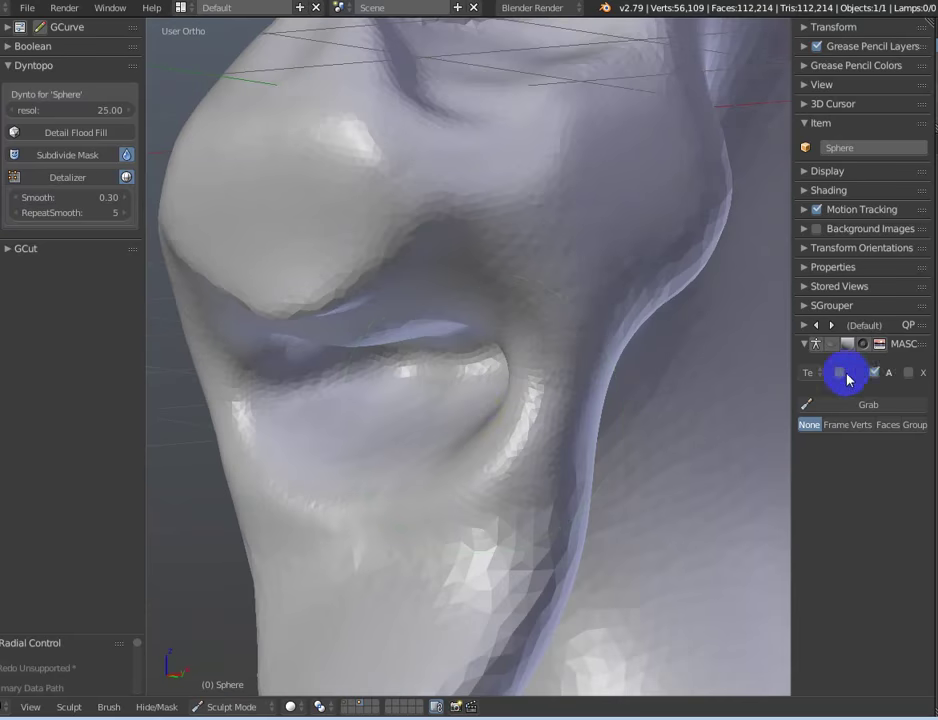
{"action": "left_click", "coordinate": [840, 372]}
{"action": "middle_click_drag", "start_coordinate": [617, 352], "coordinate": [685, 324]}
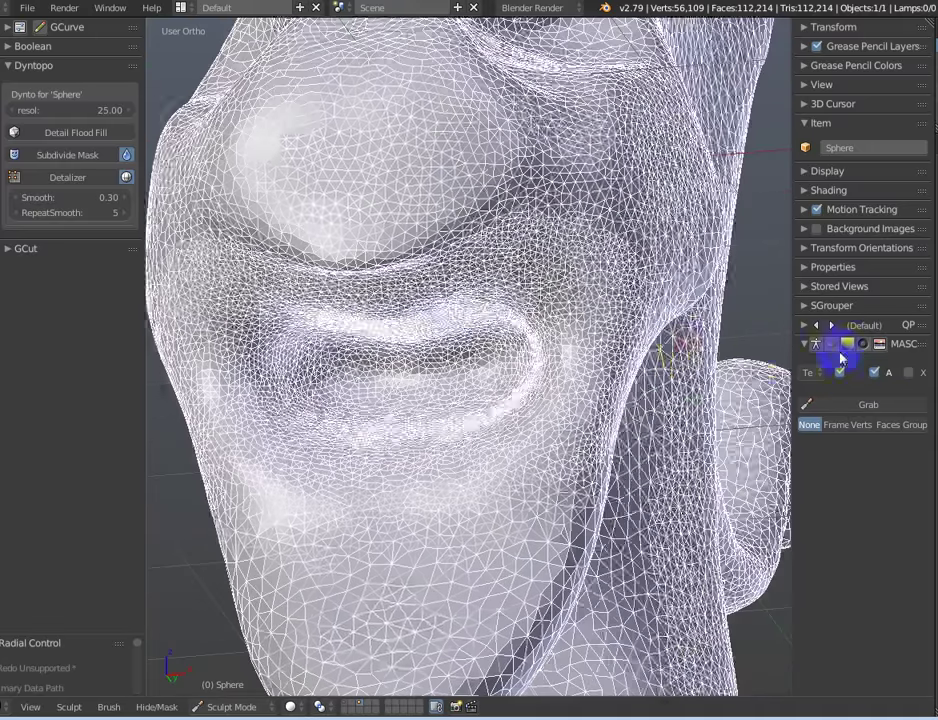
{"action": "left_click", "coordinate": [840, 372]}
{"action": "left_click", "coordinate": [875, 372]}
Thicken the lips, pulling a lip corner outward and bulging the lower lip out.
{"action": "mouse_move", "coordinate": [775, 374]}
{"action": "middle_mouse_down"}
{"action": "mouse_move", "coordinate": [459, 360]}
{"action": "mouse_move", "coordinate": [511, 356]}
{"action": "mouse_move", "coordinate": [392, 339]}
{"action": "mouse_move", "coordinate": [416, 326]}
{"action": "middle_mouse_up"}
{"action": "left_click_drag", "start_coordinate": [416, 326], "coordinate": [420, 335]}
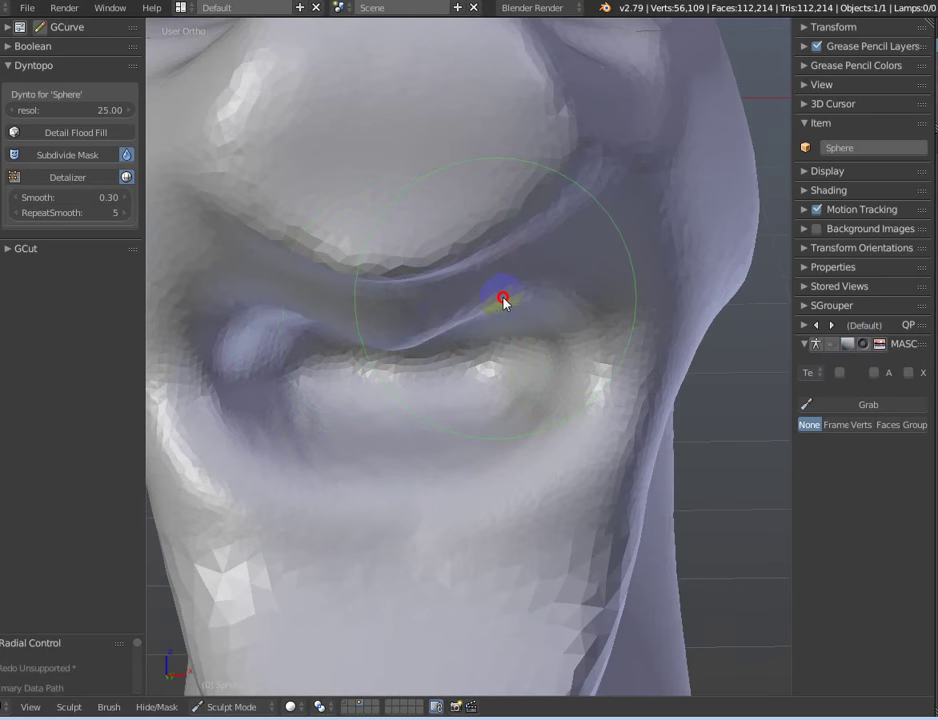
{"action": "mouse_move", "coordinate": [503, 300]}
{"action": "left_mouse_down"}
{"action": "mouse_move", "coordinate": [505, 314]}
{"action": "mouse_move", "coordinate": [597, 308]}
{"action": "mouse_move", "coordinate": [593, 285]}
{"action": "left_mouse_up"}
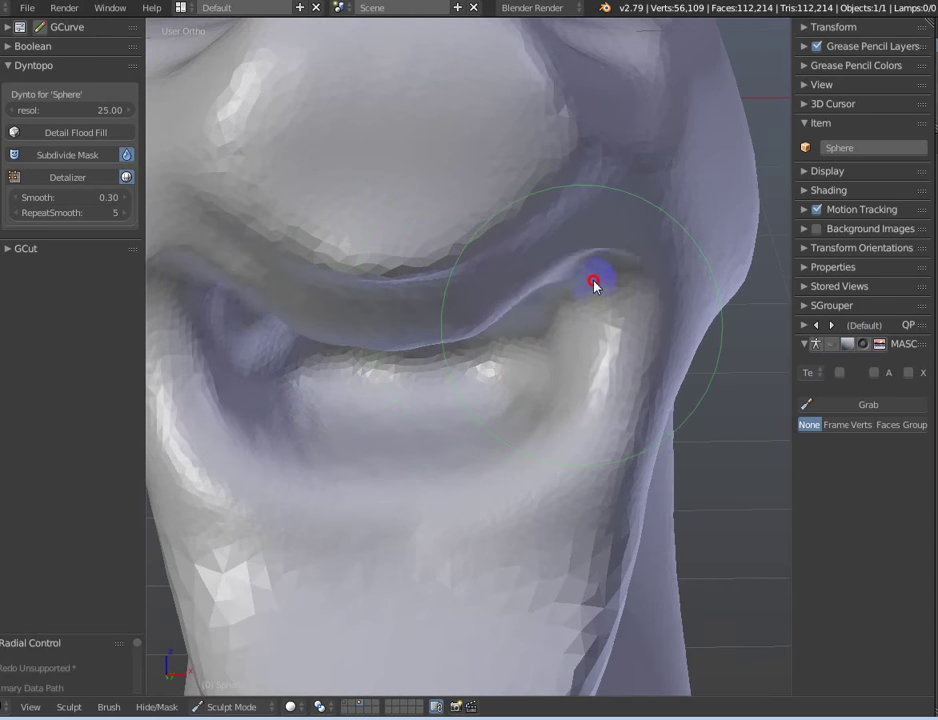
{"action": "middle_click_drag", "start_coordinate": [593, 285], "coordinate": [573, 404]}
{"action": "mouse_move", "coordinate": [410, 460]}
{"action": "middle_mouse_down"}
{"action": "mouse_move", "coordinate": [433, 455]}
{"action": "mouse_move", "coordinate": [402, 471]}
{"action": "mouse_move", "coordinate": [475, 432]}
{"action": "middle_mouse_up"}
{"action": "left_click_drag", "start_coordinate": [475, 432], "coordinate": [433, 435]}
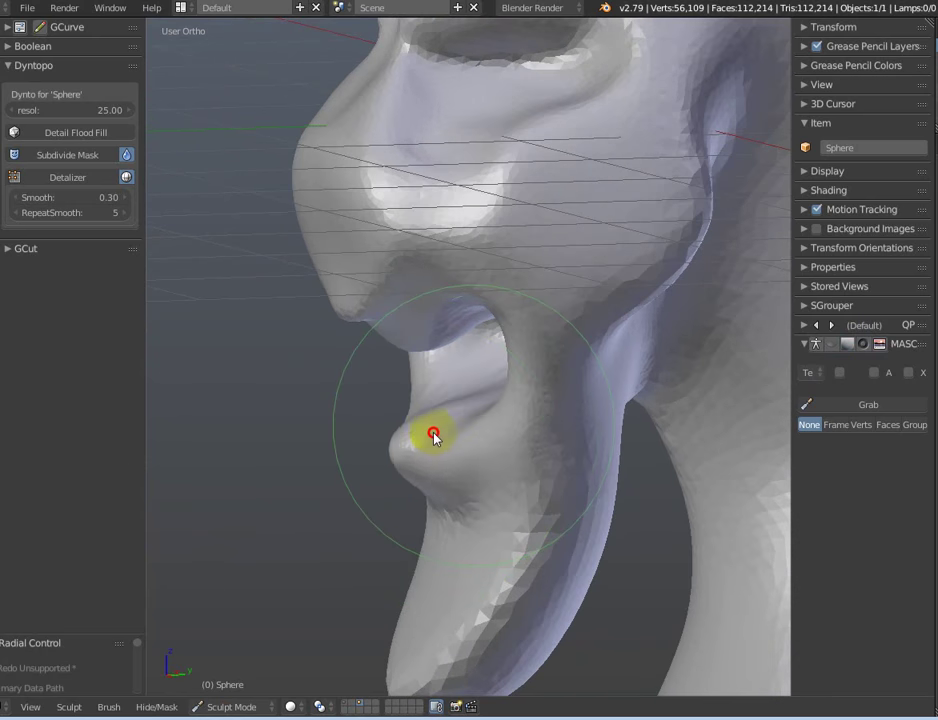
{"action": "left_click_drag", "start_coordinate": [387, 492], "coordinate": [372, 480]}
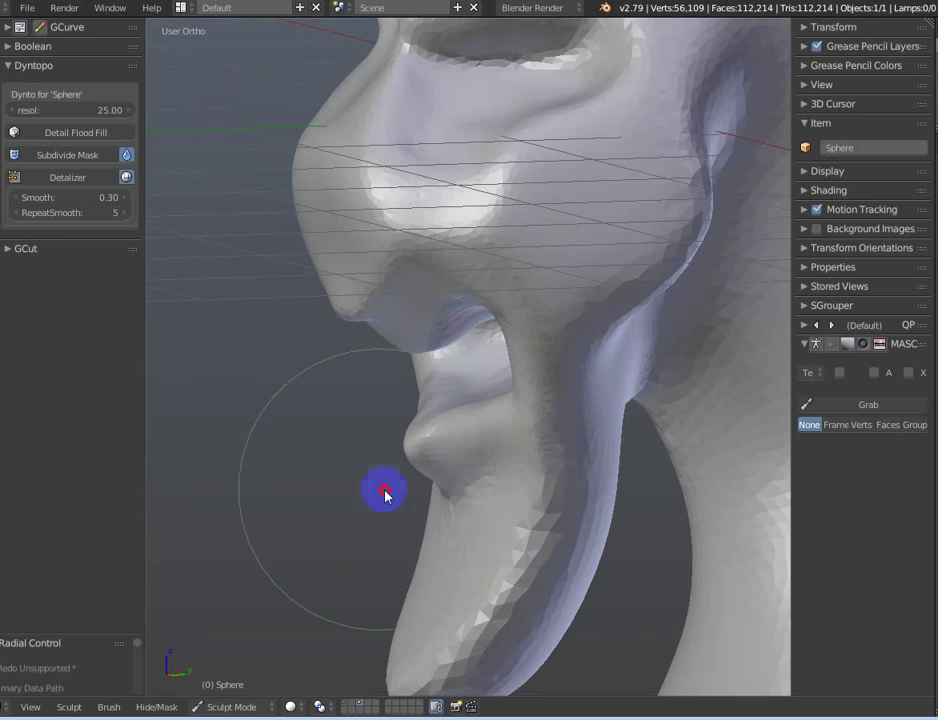
Refine the lower-lip bulge and drag the mouth corners down into a frown.
{"action": "middle_click_drag", "start_coordinate": [372, 480], "coordinate": [477, 494]}
{"action": "mouse_move", "coordinate": [477, 494]}
{"action": "left_mouse_down"}
{"action": "mouse_move", "coordinate": [492, 431]}
{"action": "mouse_move", "coordinate": [465, 465]}
{"action": "left_mouse_up"}
{"action": "mouse_move", "coordinate": [465, 465]}
{"action": "middle_mouse_down"}
{"action": "mouse_move", "coordinate": [575, 510]}
{"action": "mouse_move", "coordinate": [647, 456]}
{"action": "middle_mouse_up"}
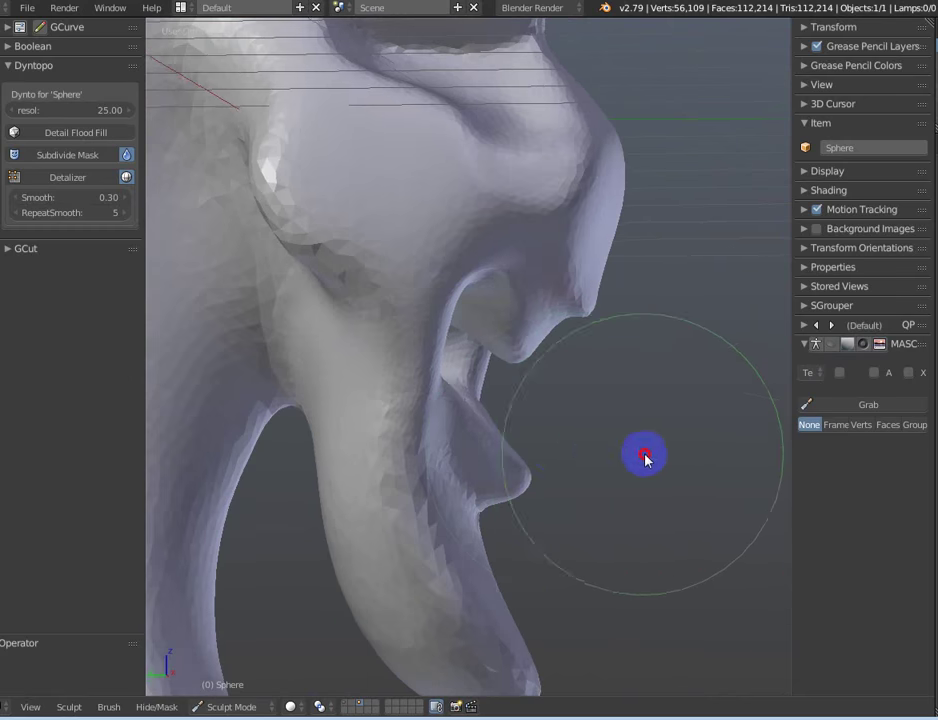
{"action": "mouse_move", "coordinate": [494, 442]}
{"action": "left_mouse_down"}
{"action": "mouse_move", "coordinate": [507, 430]}
{"action": "mouse_move", "coordinate": [551, 465]}
{"action": "mouse_move", "coordinate": [540, 456]}
{"action": "left_mouse_up"}
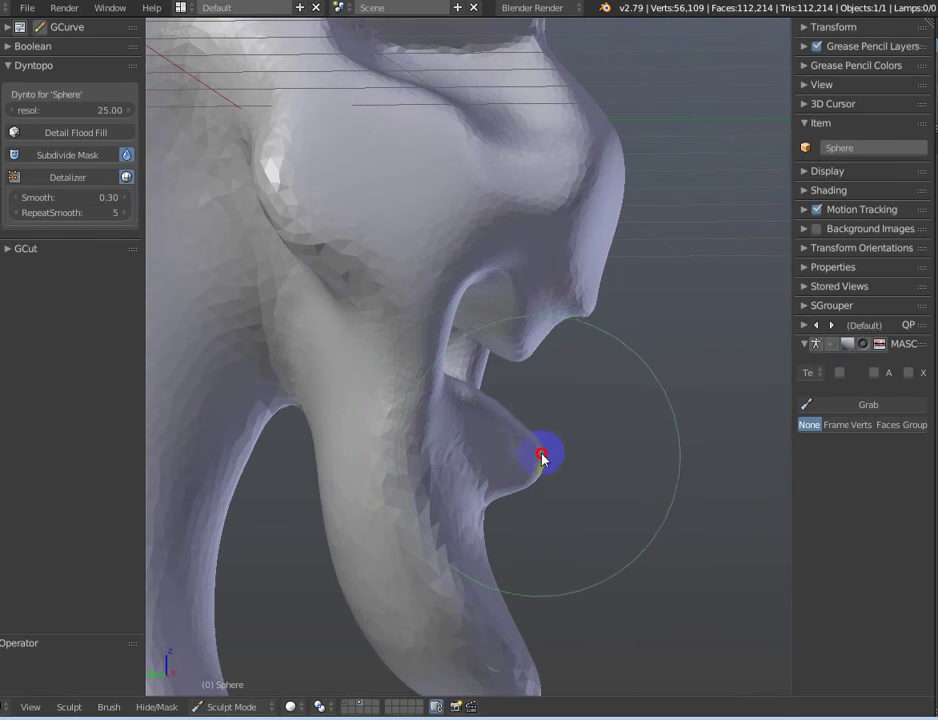
{"action": "middle_click_drag", "start_coordinate": [611, 427], "coordinate": [456, 429]}
{"action": "left_click_drag", "start_coordinate": [456, 429], "coordinate": [505, 450]}
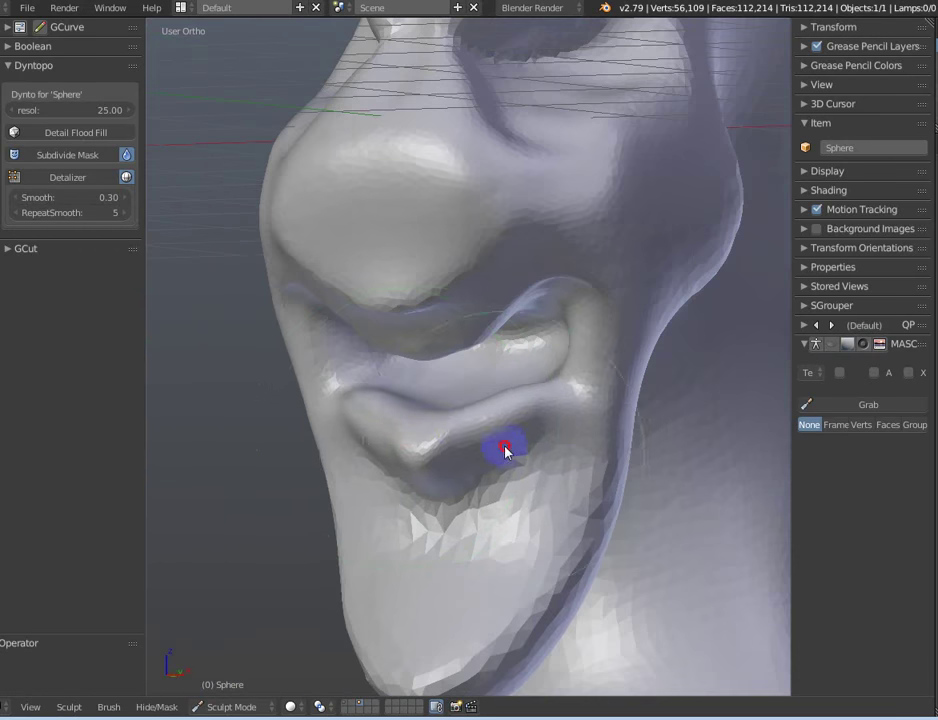
{"action": "mouse_move", "coordinate": [603, 379]}
{"action": "middle_mouse_down"}
{"action": "mouse_move", "coordinate": [603, 391]}
{"action": "mouse_move", "coordinate": [609, 329]}
{"action": "mouse_move", "coordinate": [586, 328]}
{"action": "middle_mouse_up"}
{"action": "mouse_move", "coordinate": [585, 328]}
{"action": "left_mouse_down"}
{"action": "mouse_move", "coordinate": [570, 389]}
{"action": "mouse_move", "coordinate": [611, 421]}
{"action": "left_mouse_up"}
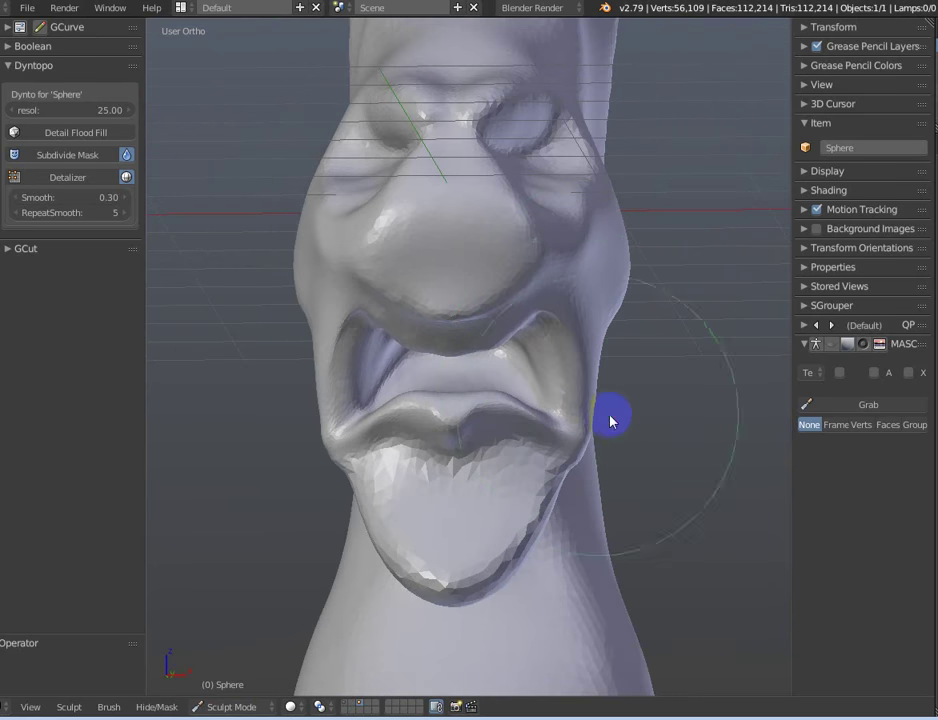
Re-detail the mesh and lasso-mask the lower lip, checking it from the left side view.
{"action": "left_click", "coordinate": [88, 179]}
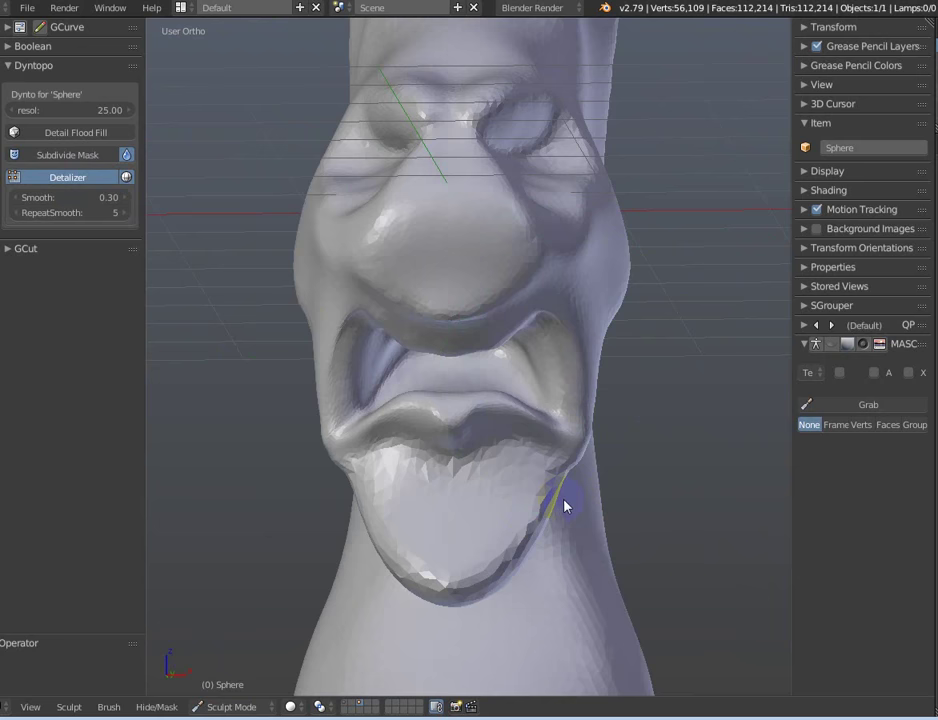
{"action": "mouse_move", "coordinate": [605, 473]}
{"action": "middle_mouse_down"}
{"action": "mouse_move", "coordinate": [502, 452]}
{"action": "mouse_move", "coordinate": [494, 469]}
{"action": "mouse_move", "coordinate": [458, 428]}
{"action": "middle_mouse_up"}
{"action": "mouse_move", "coordinate": [446, 356]}
{"action": "left_mouse_down", "text": "ctrl+shift"}
{"action": "mouse_move", "coordinate": [513, 477]}
{"action": "mouse_move", "coordinate": [551, 360]}
{"action": "left_mouse_up", "text": "ctrl+shift"}
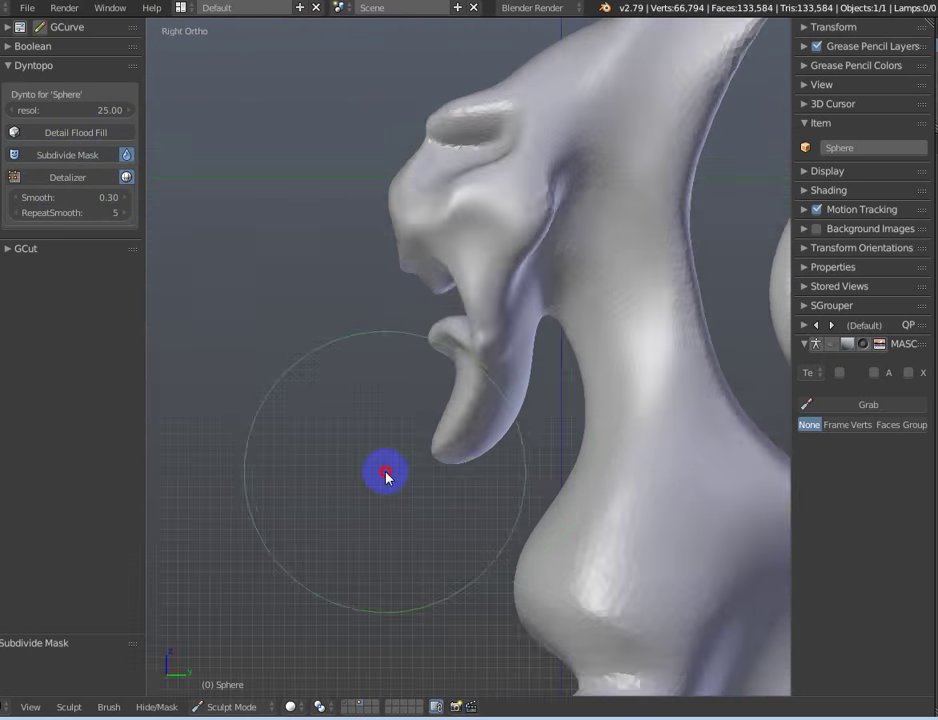
{"action": "middle_click_drag", "start_coordinate": [386, 476], "coordinate": [444, 450]}
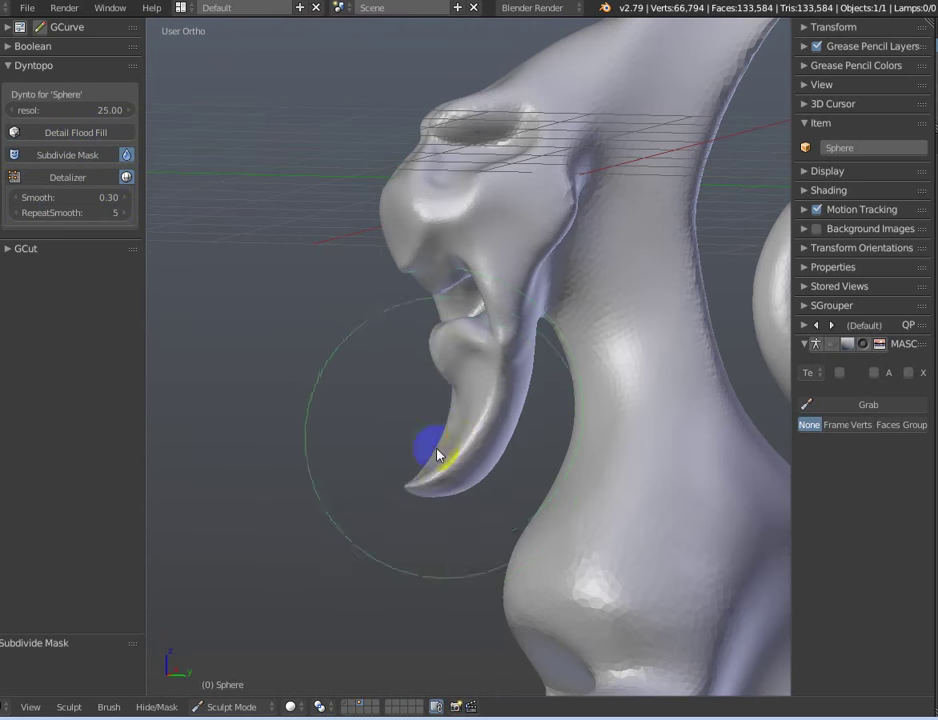
{"action": "key", "text": "ctrl+KP_1"}
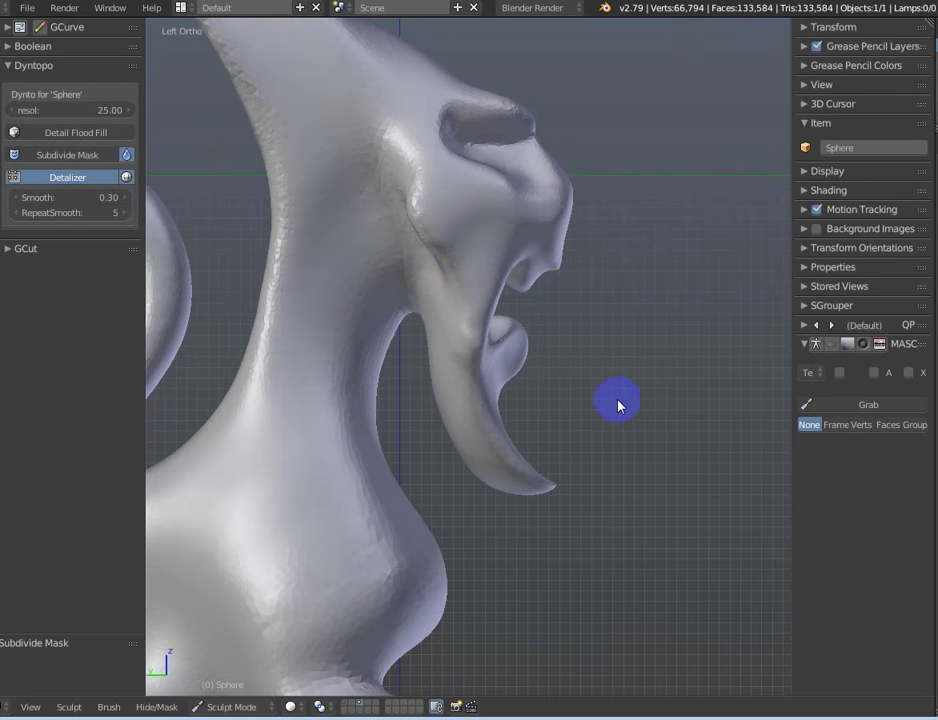
{"action": "scroll", "coordinate": [620, 390], "scroll_direction": "down", "scroll_amount": 5}
{"action": "mouse_move", "coordinate": [636, 414]}
{"action": "middle_mouse_down"}
{"action": "mouse_move", "coordinate": [316, 412]}
{"action": "mouse_move", "coordinate": [494, 404]}
{"action": "mouse_move", "coordinate": [419, 381]}
{"action": "mouse_move", "coordinate": [561, 456]}
{"action": "mouse_move", "coordinate": [593, 386]}
{"action": "mouse_move", "coordinate": [538, 364]}
{"action": "mouse_move", "coordinate": [423, 360]}
{"action": "mouse_move", "coordinate": [429, 383]}
{"action": "middle_mouse_up"}
{"action": "scroll", "coordinate": [462, 366], "scroll_direction": "up", "scroll_amount": 4}
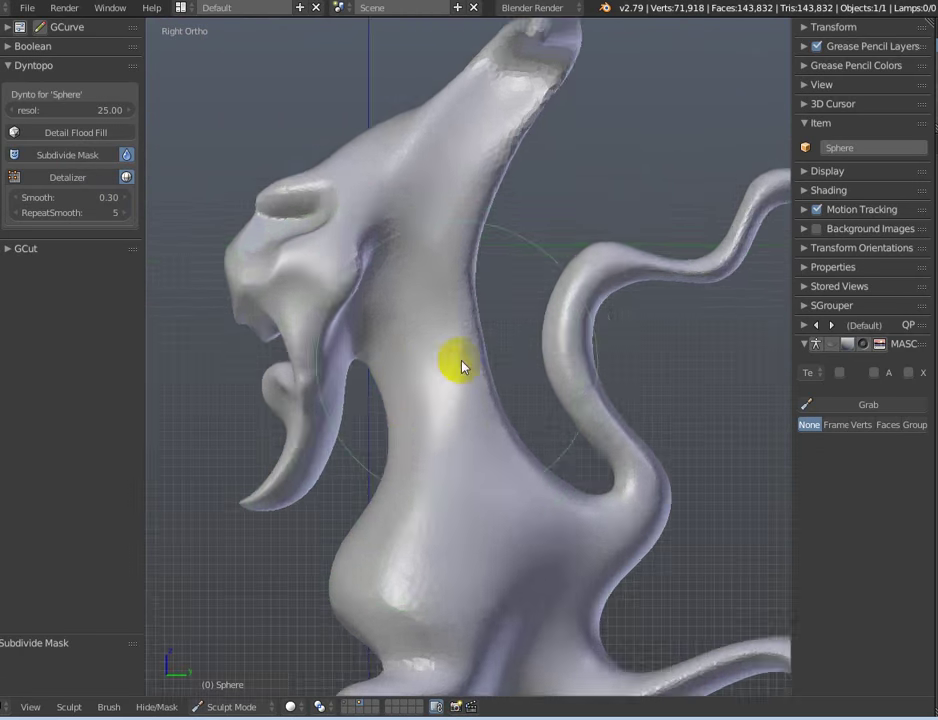
Switch the model back to Object Mode from the Tab pie menu.
{"action": "key", "text": "Tab"}
{"action": "left_click", "coordinate": [355, 360]}
{"action": "scroll", "coordinate": [490, 422], "scroll_direction": "down", "scroll_amount": 4}
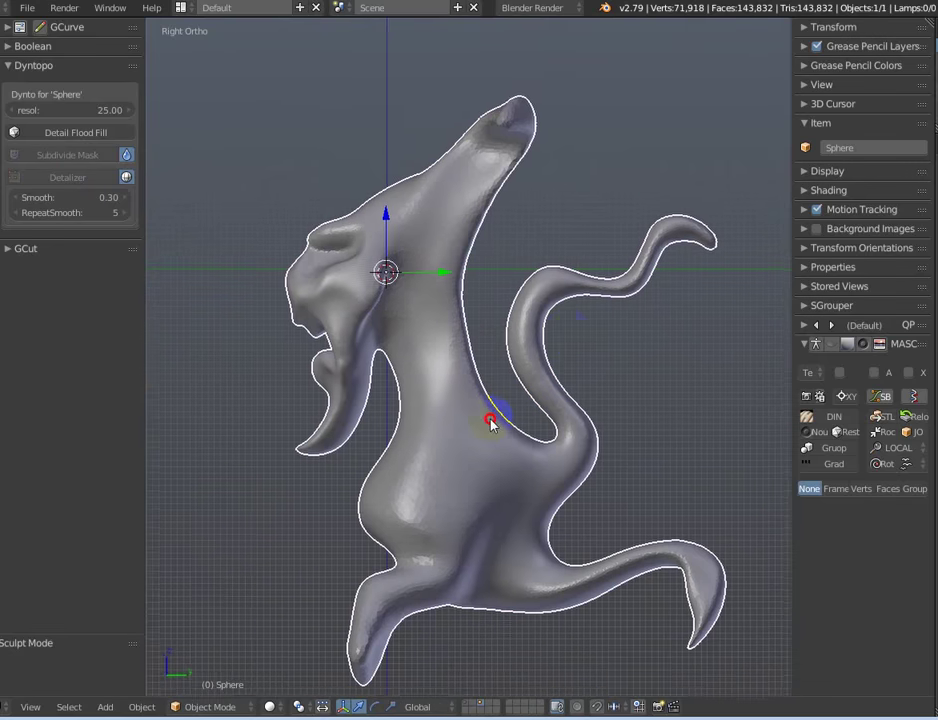
Open the GCut grease-pencil cutting tools panel.
{"action": "scroll", "coordinate": [572, 331], "scroll_direction": "up", "scroll_amount": 1}
{"action": "scroll", "coordinate": [584, 306], "scroll_direction": "up", "scroll_amount": 1}
{"action": "scroll", "coordinate": [582, 308], "scroll_direction": "up", "scroll_amount": 1}
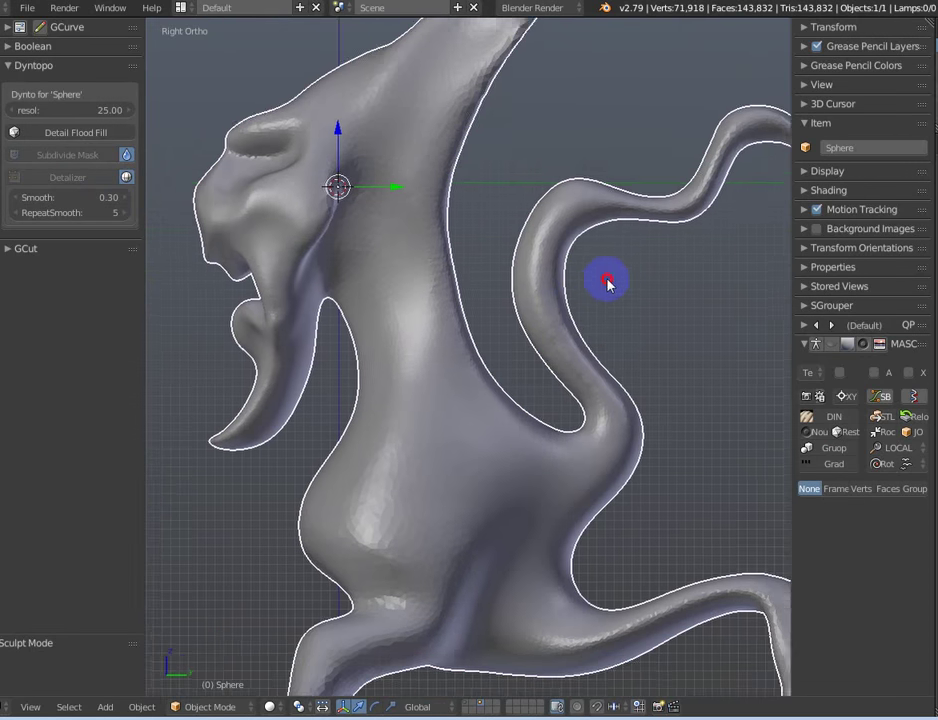
{"action": "scroll", "coordinate": [598, 296], "scroll_direction": "up", "scroll_amount": 1}
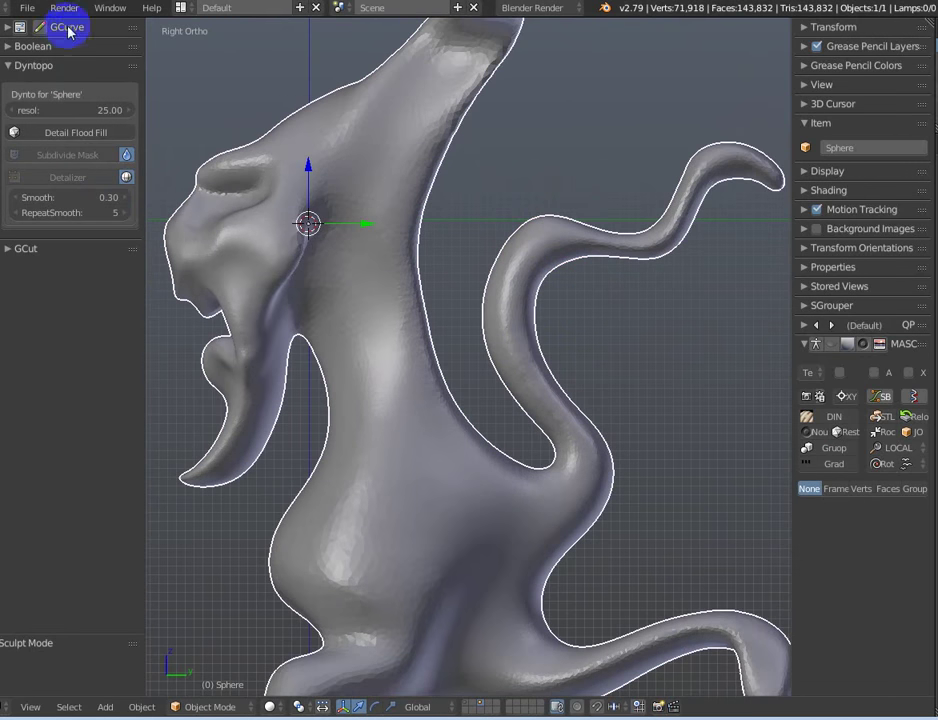
{"action": "left_click", "coordinate": [50, 261], "text": "ctrl"}
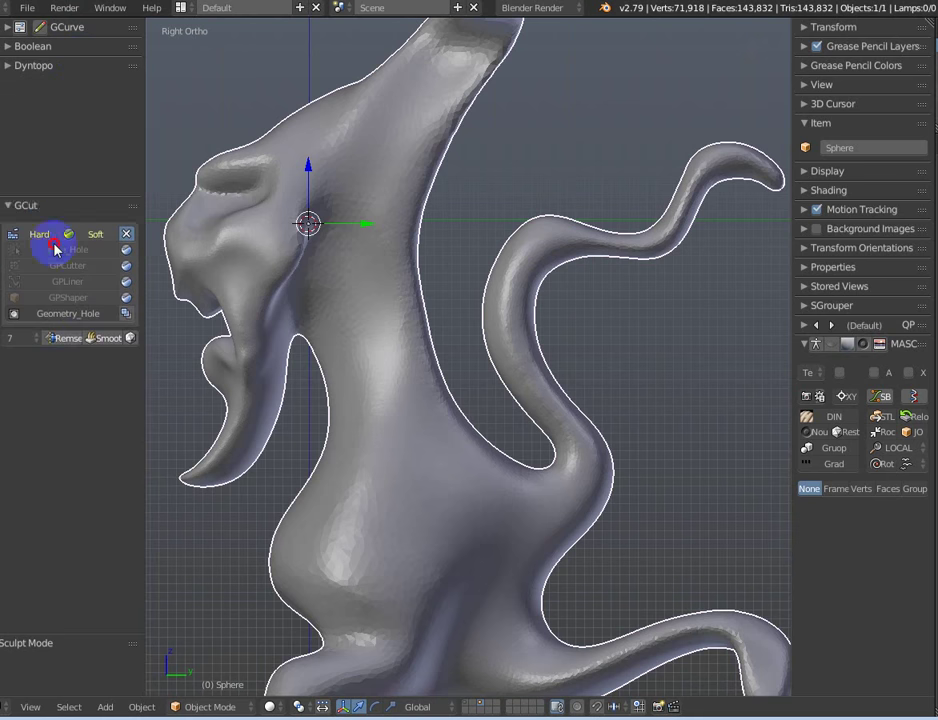
Draw two straight guide lines across the lower tail and generate ring bands with GPLiner.
{"action": "key", "text": "d"}
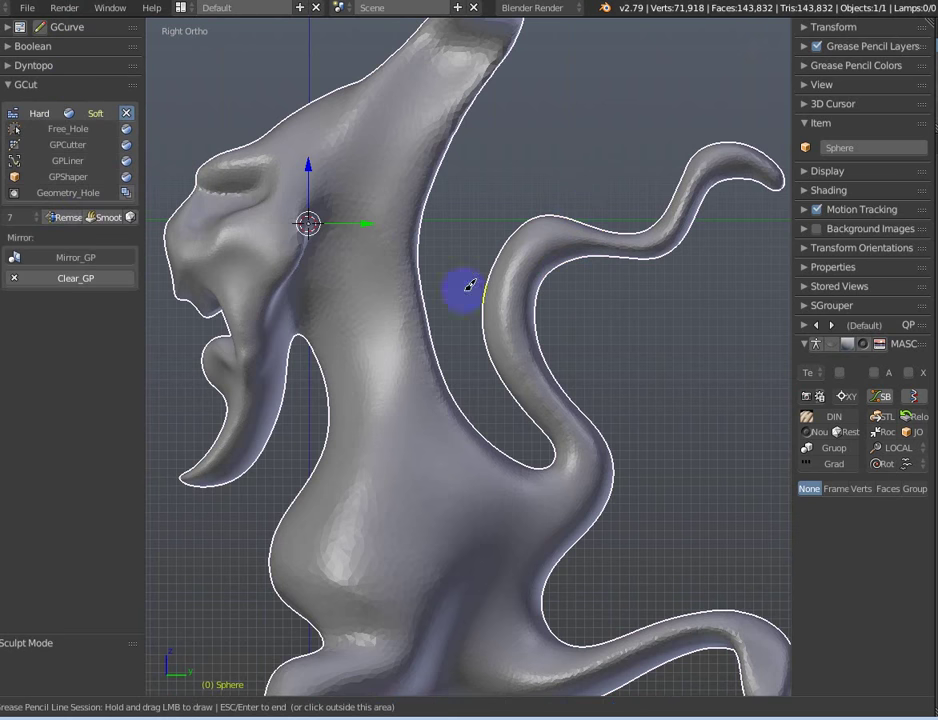
{"action": "left_click_drag", "start_coordinate": [498, 397], "coordinate": [507, 408]}
{"action": "left_click_drag", "start_coordinate": [572, 374], "coordinate": [570, 377]}
{"action": "left_click_drag", "start_coordinate": [472, 319], "coordinate": [553, 328]}
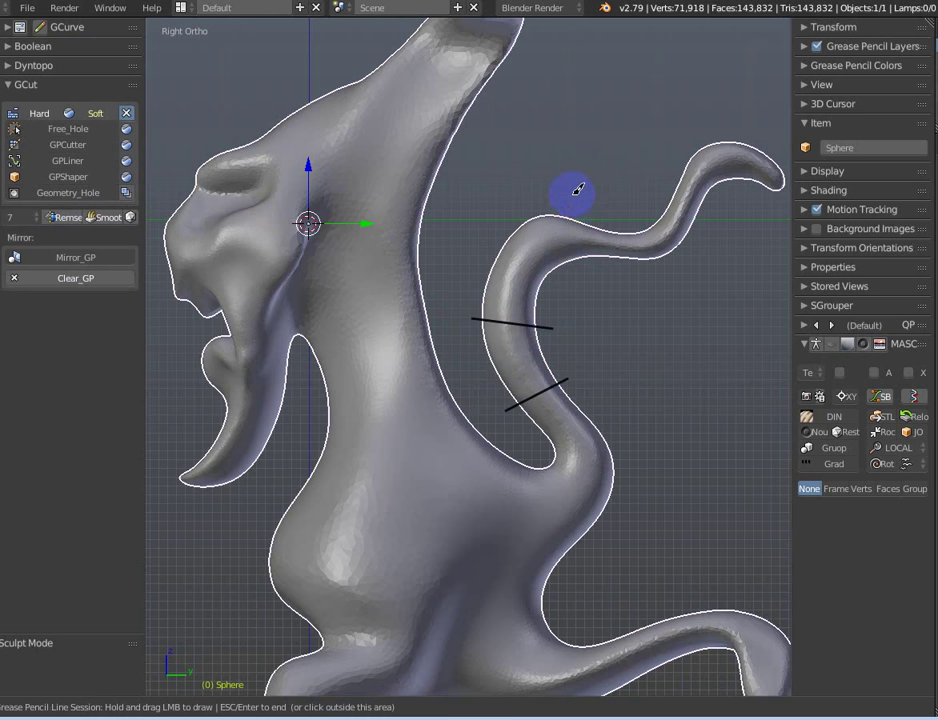
{"action": "key", "text": "Escape"}
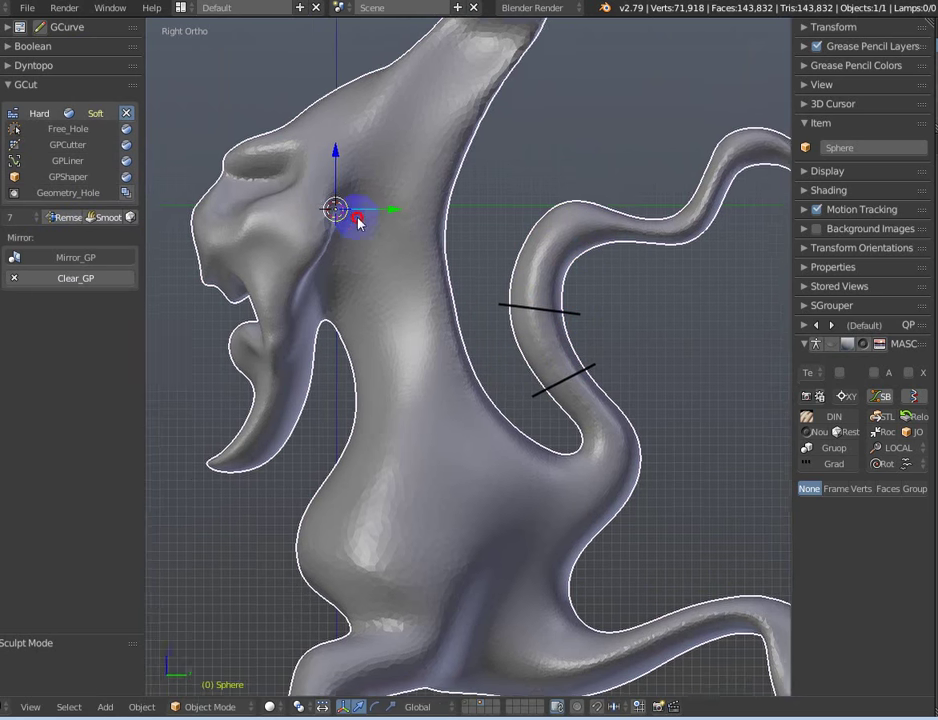
{"action": "middle_click_drag", "start_coordinate": [356, 215], "coordinate": [356, 209], "text": "shift"}
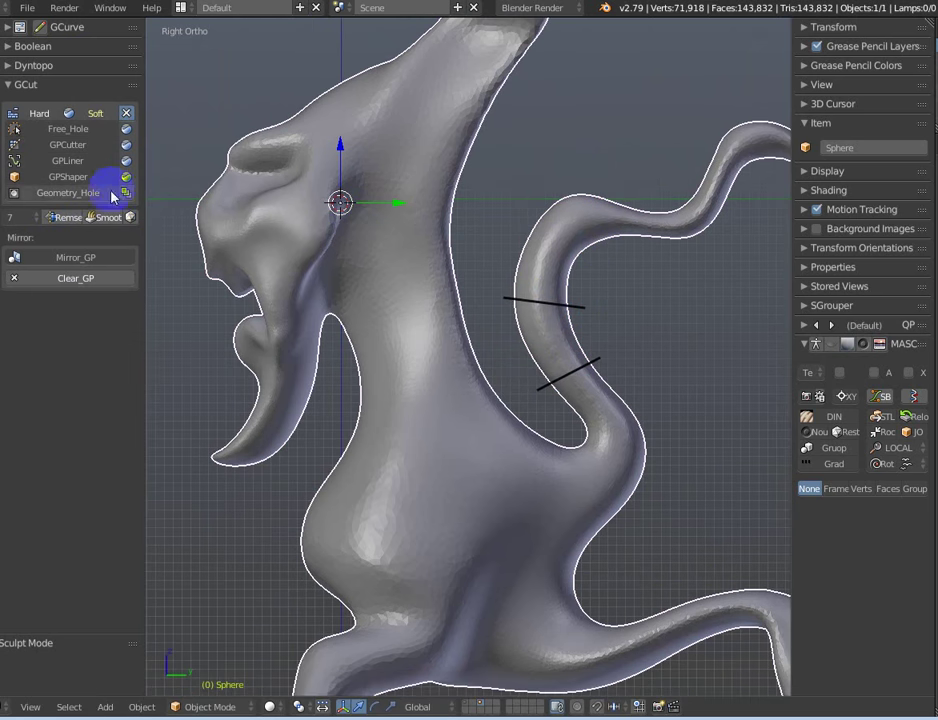
{"action": "left_click", "coordinate": [126, 113]}
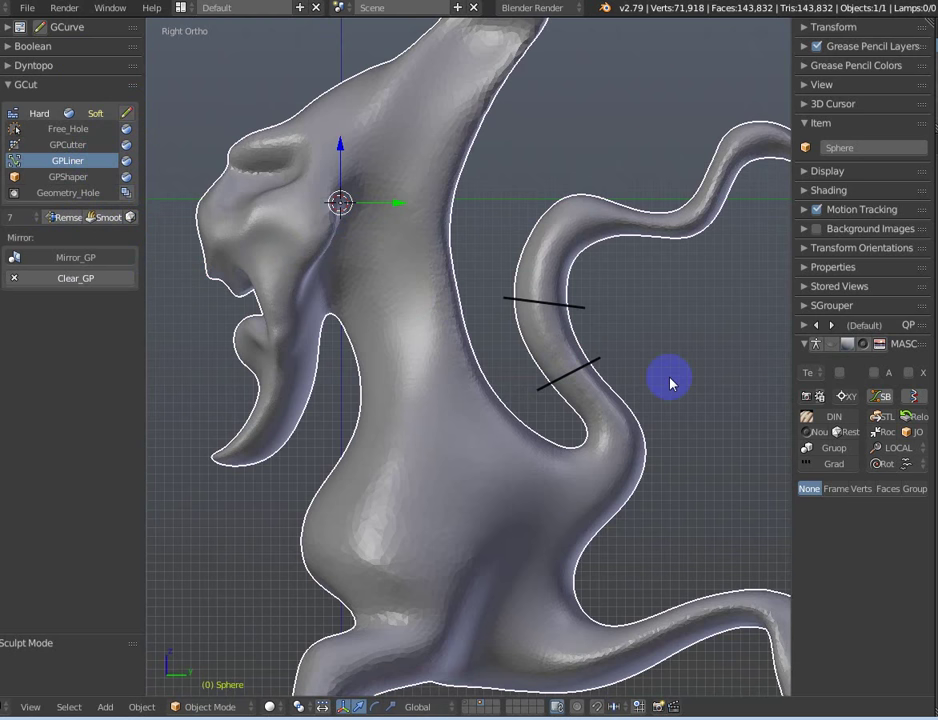
Delete the used grease-pencil guide lines.
{"action": "scroll", "coordinate": [665, 378], "scroll_direction": "up", "scroll_amount": 1}
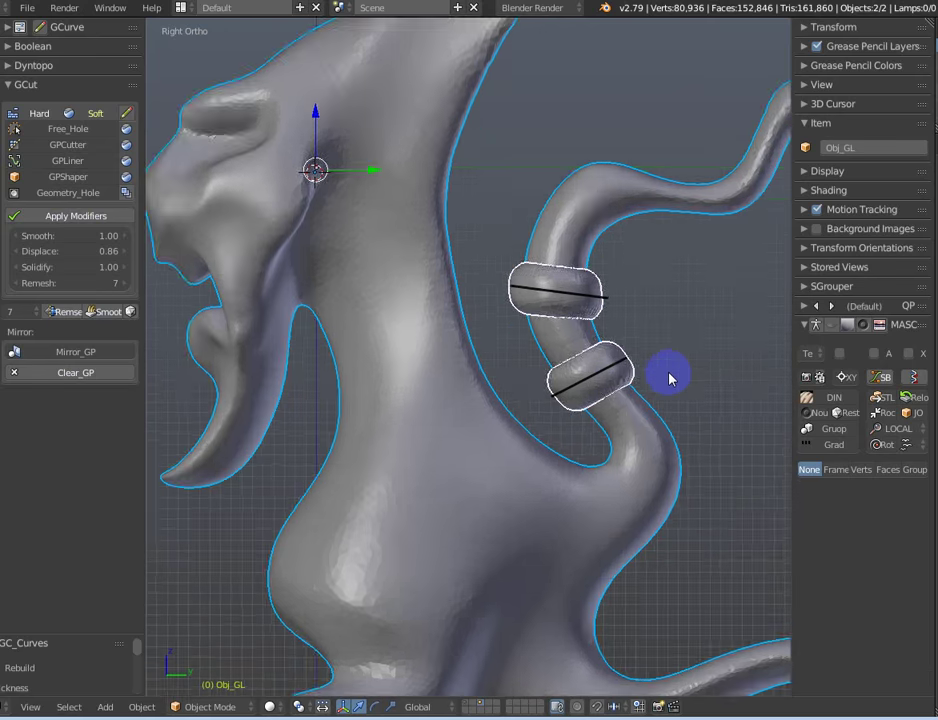
{"action": "scroll", "coordinate": [662, 377], "scroll_direction": "down", "scroll_amount": 1}
{"action": "scroll", "coordinate": [689, 391], "scroll_direction": "up", "scroll_amount": 1}
{"action": "key", "text": "d+x"}
{"action": "scroll", "coordinate": [577, 325], "scroll_direction": "down", "scroll_amount": 1}
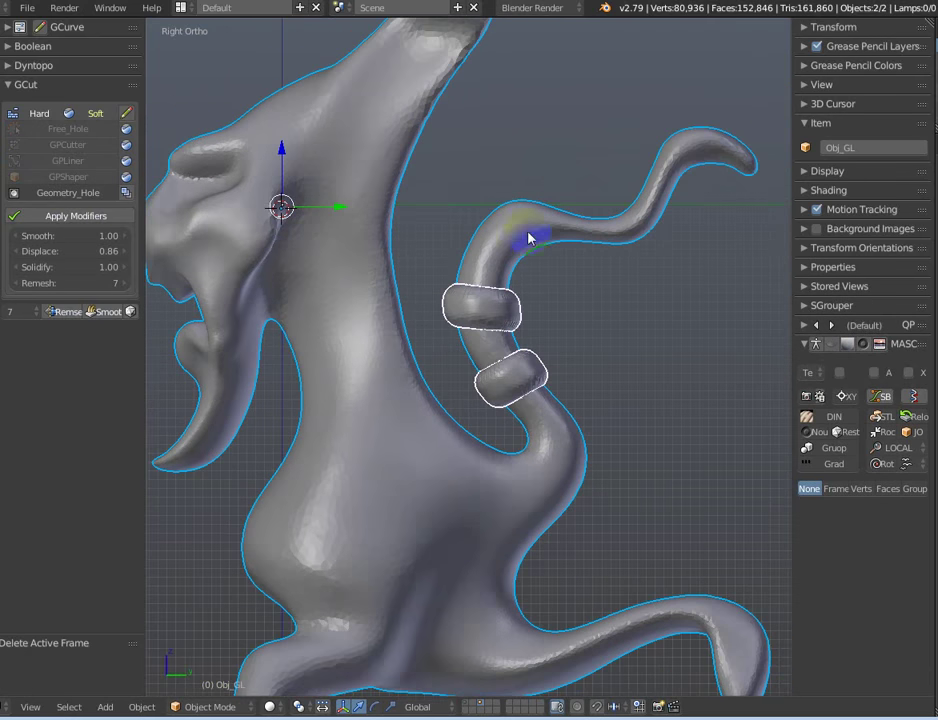
Reselect the Sphere body, draw two cut lines across the upper tail bend, and run GPLiner.
{"action": "right_click", "coordinate": [558, 261]}
{"action": "left_click", "coordinate": [578, 244]}
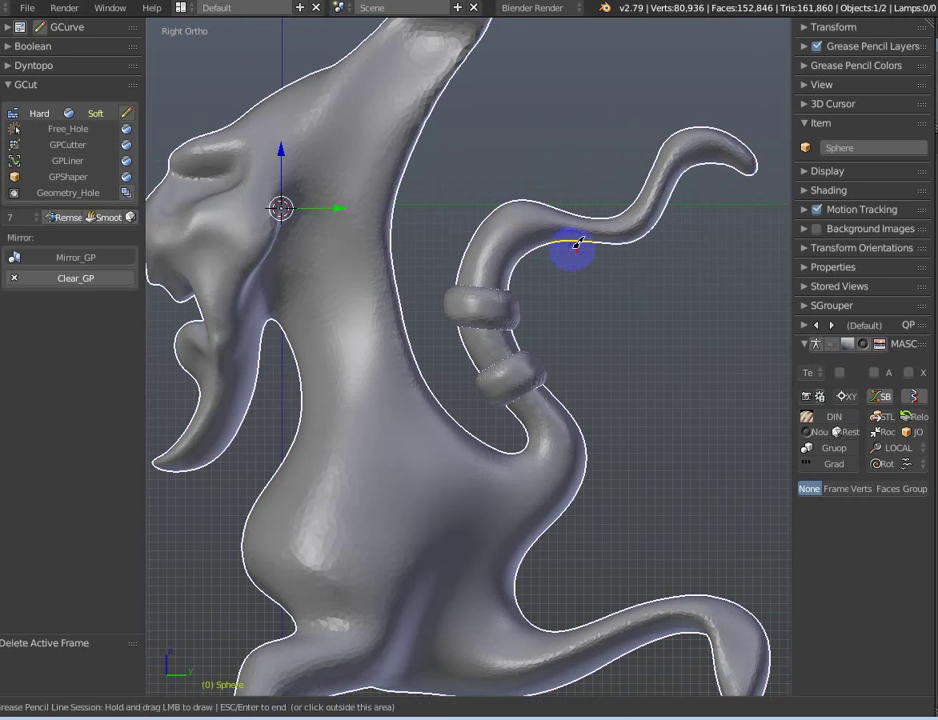
{"action": "left_click_drag", "start_coordinate": [521, 183], "coordinate": [537, 237]}
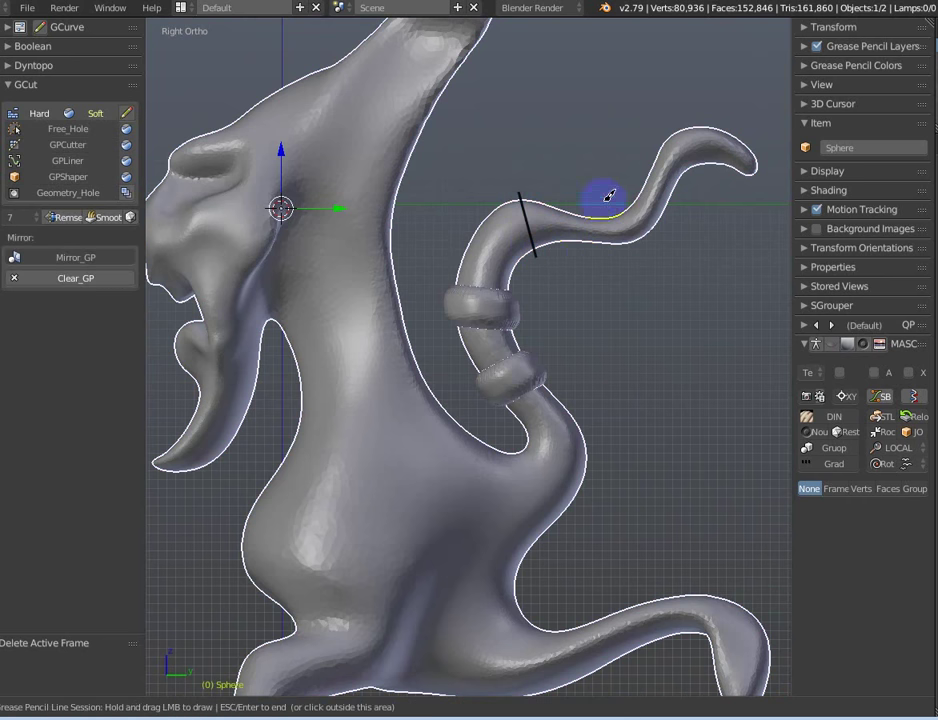
{"action": "left_click_drag", "start_coordinate": [596, 210], "coordinate": [591, 232]}
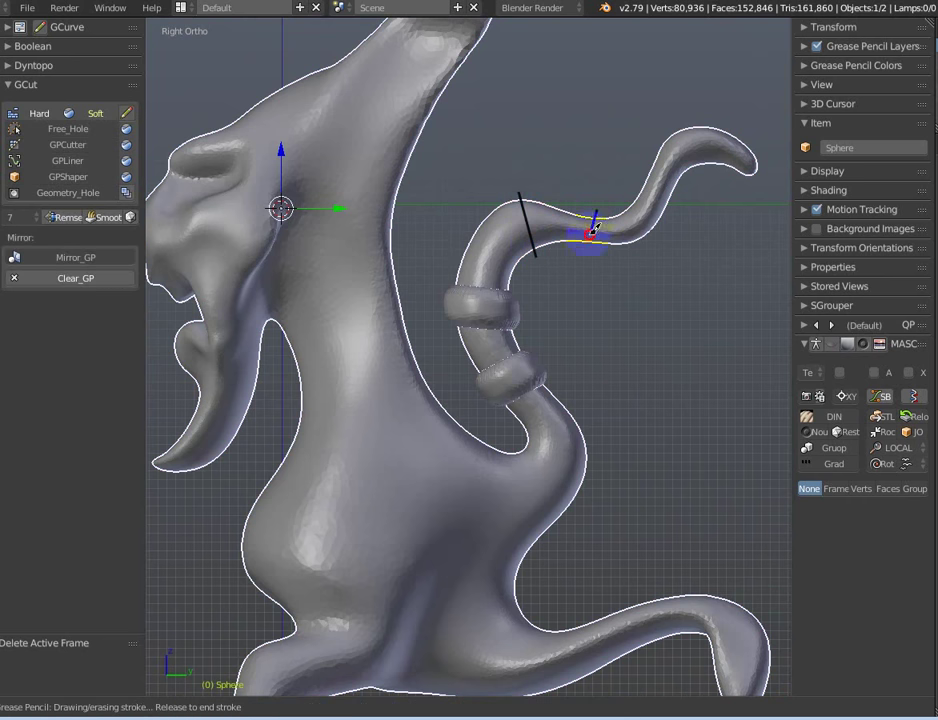
{"action": "left_click", "coordinate": [70, 161]}
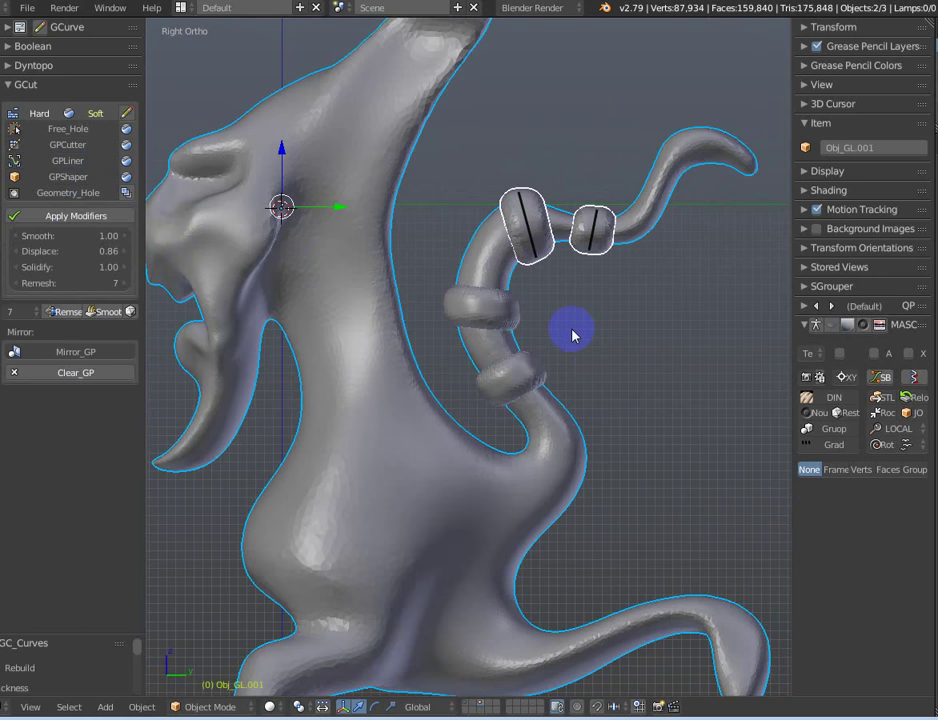
Select only the upper rings and set their Solidify thickness to 0.10.
{"action": "right_click", "coordinate": [545, 255]}
{"action": "left_click", "coordinate": [90, 264]}
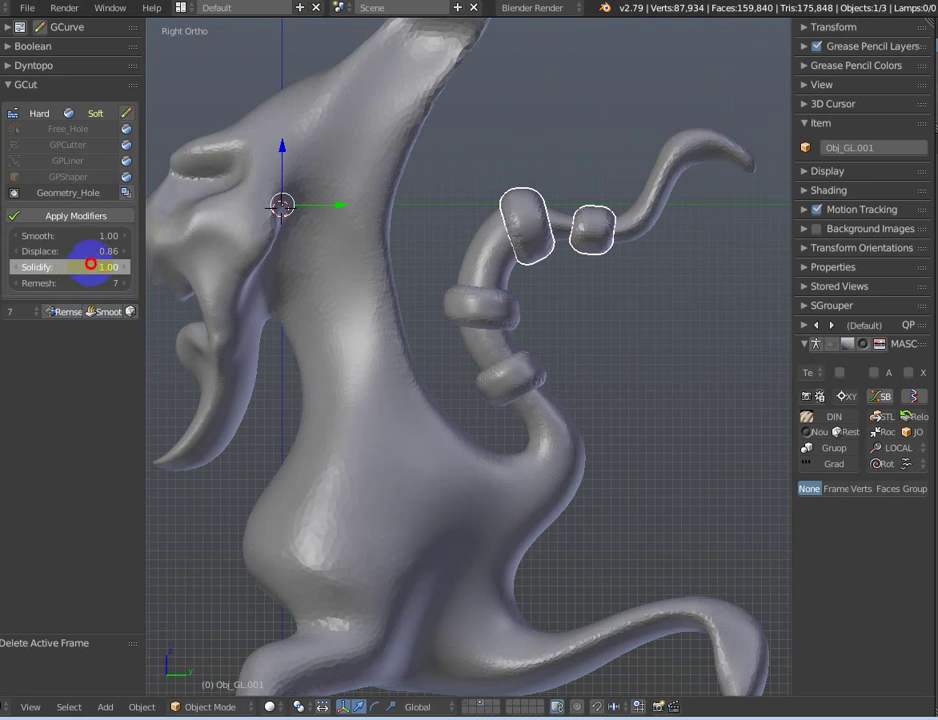
{"action": "left_click_drag", "start_coordinate": [78, 265], "coordinate": [84, 267]}
{"action": "left_click", "coordinate": [84, 267]}
{"action": "type", "text": ".1"}
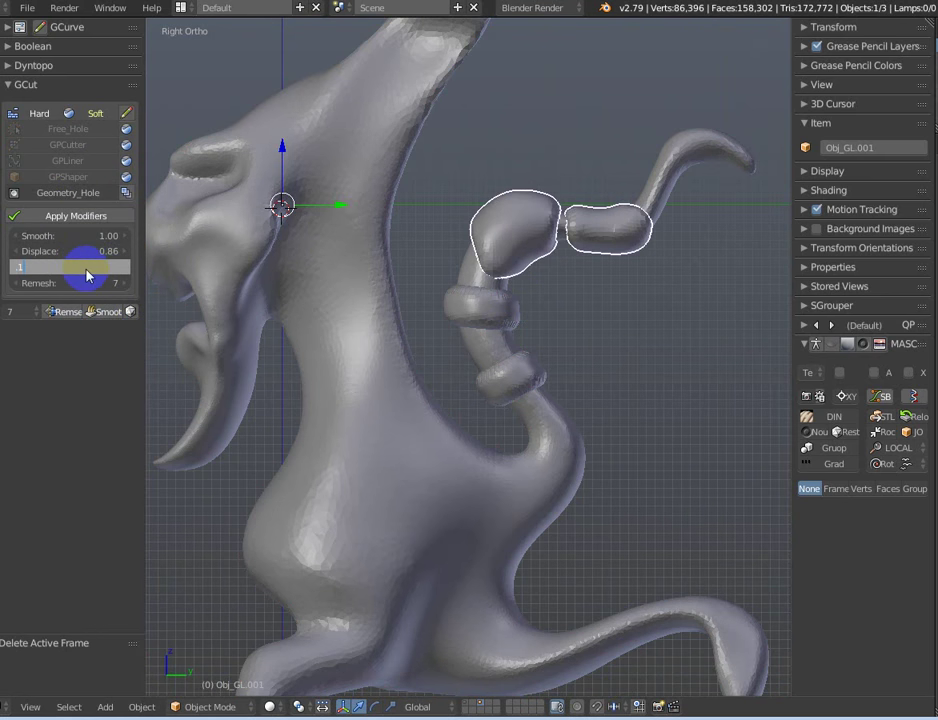
{"action": "key", "text": "Return"}
Give the lower ring pair a thickness of 0.30 and slightly reduce their displacement.
{"action": "left_click", "coordinate": [470, 327]}
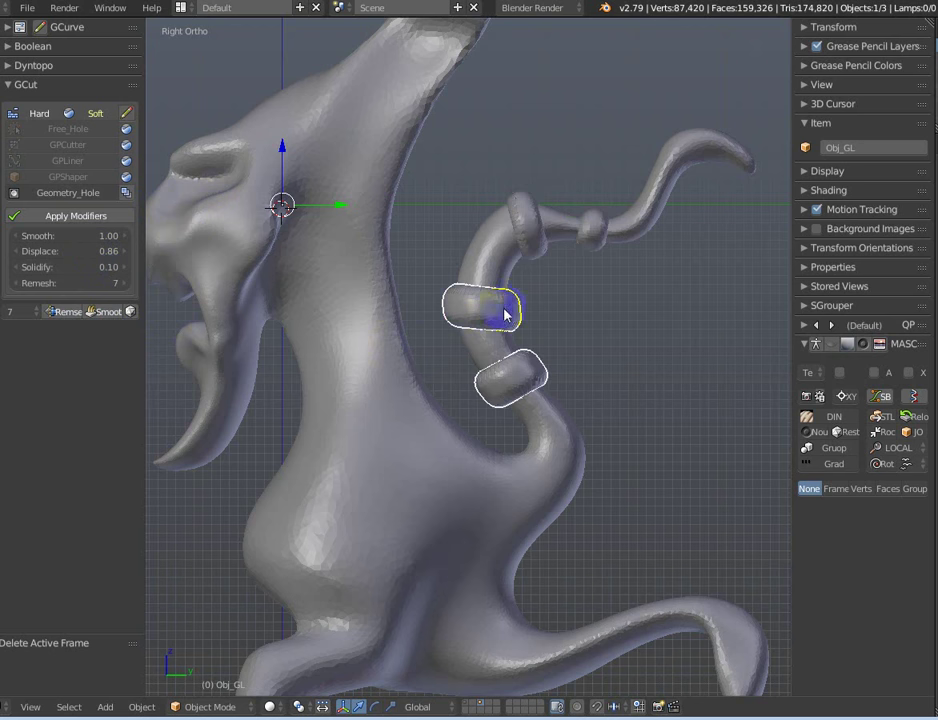
{"action": "left_click", "coordinate": [78, 267]}
{"action": "type", "text": ".2"}
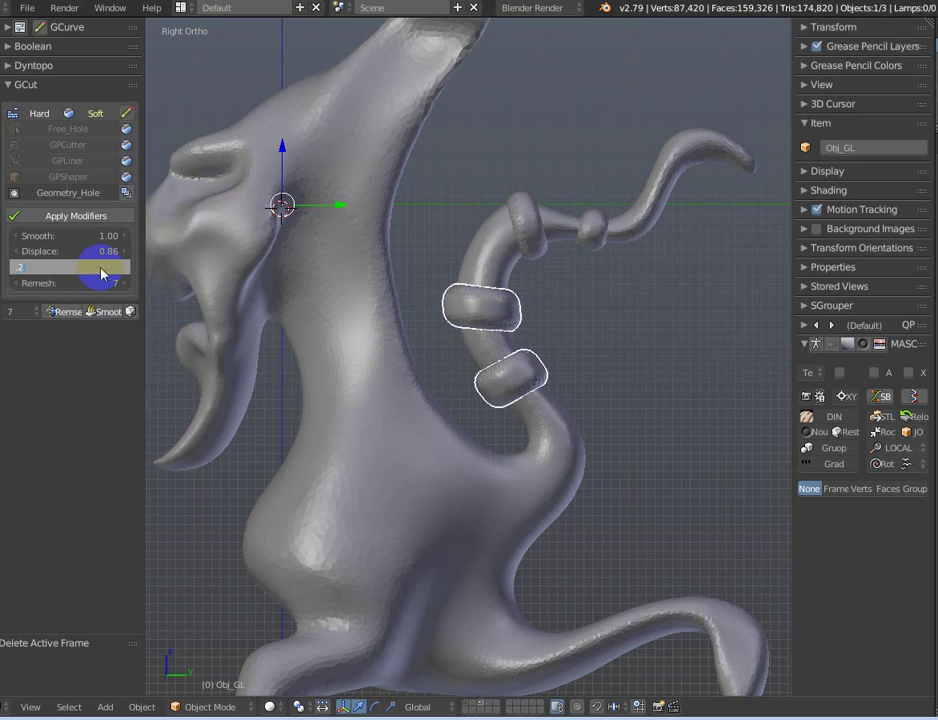
{"action": "key", "text": "Return"}
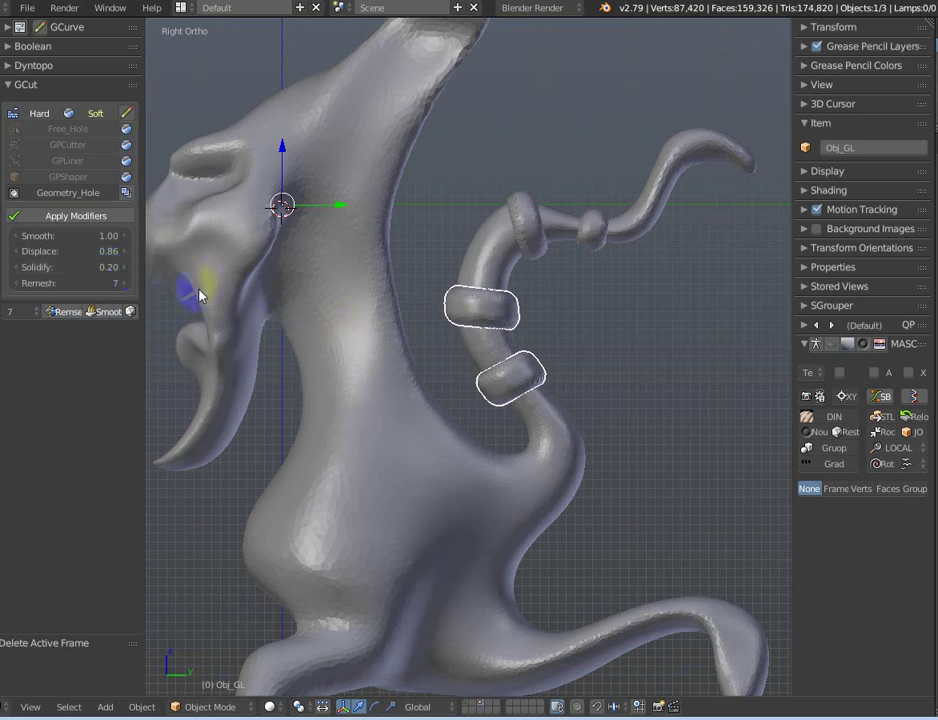
{"action": "left_click", "coordinate": [110, 267]}
{"action": "type", "text": "0.3"}
{"action": "key", "text": "Return"}
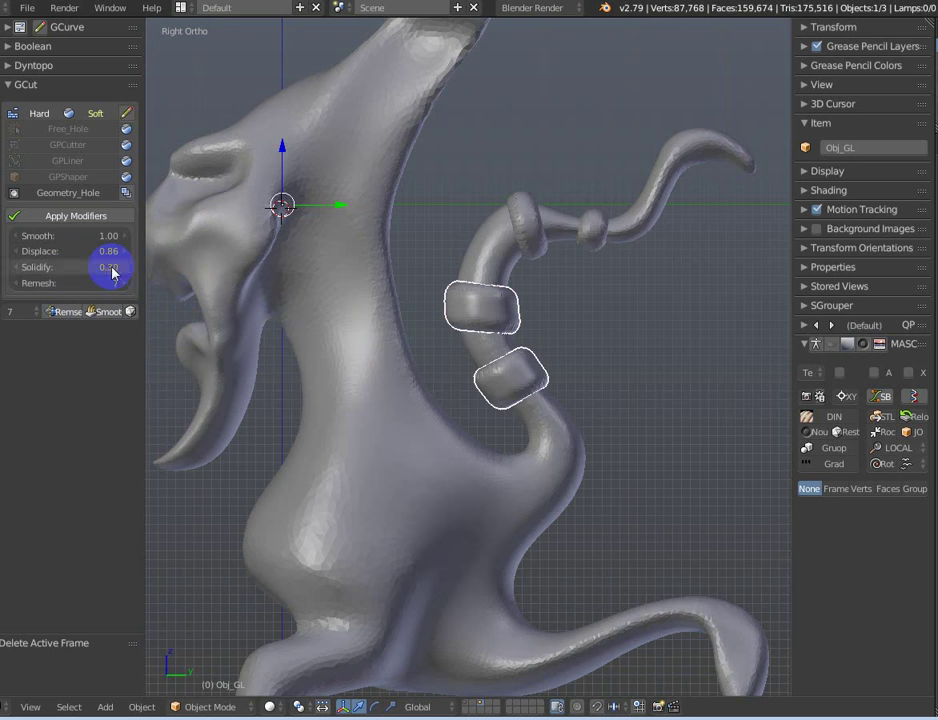
{"action": "scroll", "coordinate": [450, 330], "scroll_direction": "up", "scroll_amount": 2}
{"action": "scroll", "coordinate": [468, 348], "scroll_direction": "down", "scroll_amount": 2}
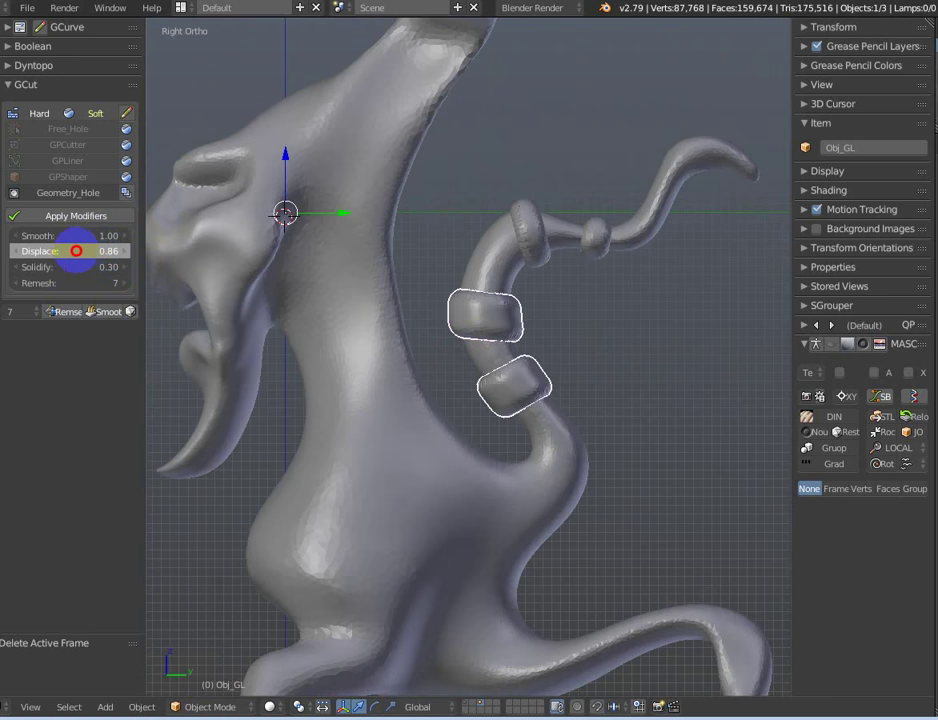
{"action": "left_click_drag", "start_coordinate": [62, 251], "coordinate": [94, 245]}
Raise the upper rings' displacement to about 0.83, set Remesh to 8, and enable Smooth.
{"action": "left_click", "coordinate": [544, 247]}
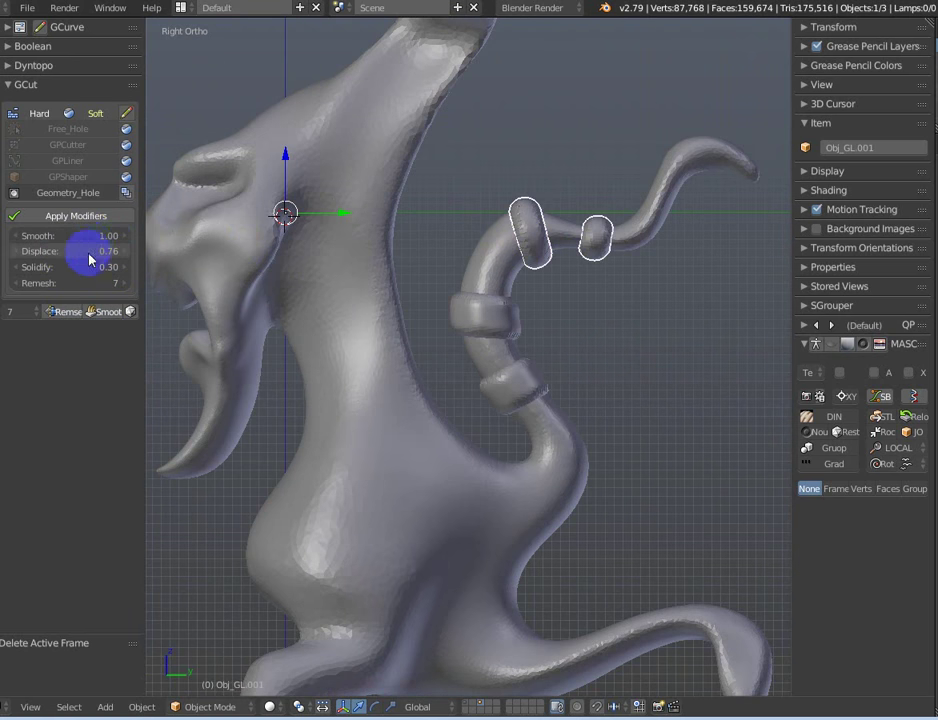
{"action": "left_click_drag", "start_coordinate": [90, 256], "coordinate": [118, 241]}
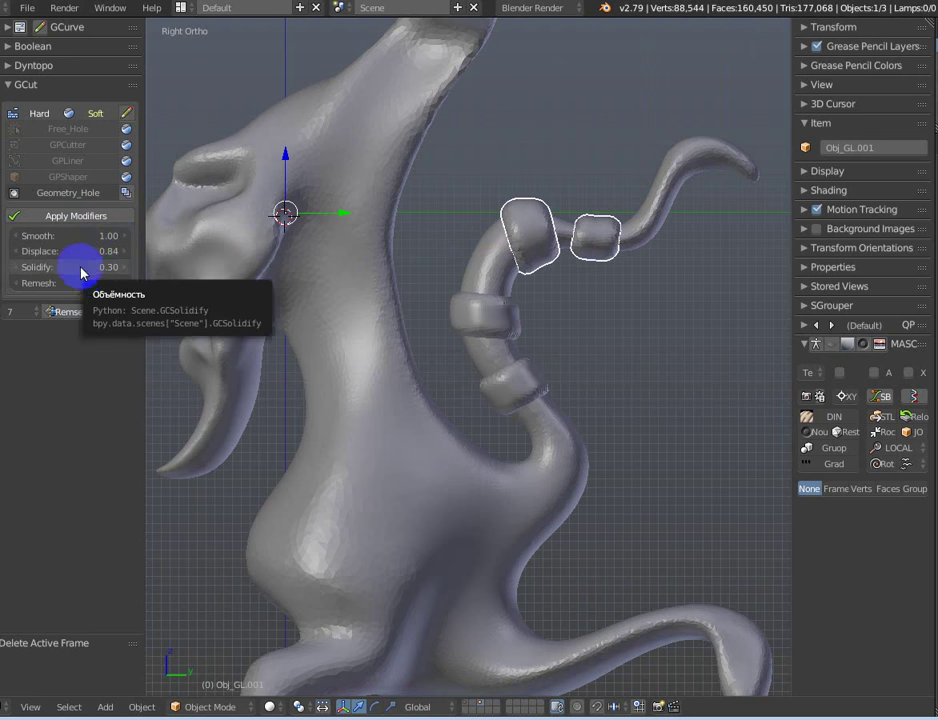
{"action": "mouse_move", "coordinate": [84, 267]}
{"action": "left_mouse_down"}
{"action": "mouse_move", "coordinate": [110, 267]}
{"action": "mouse_move", "coordinate": [76, 265]}
{"action": "mouse_move", "coordinate": [96, 287]}
{"action": "left_mouse_up"}
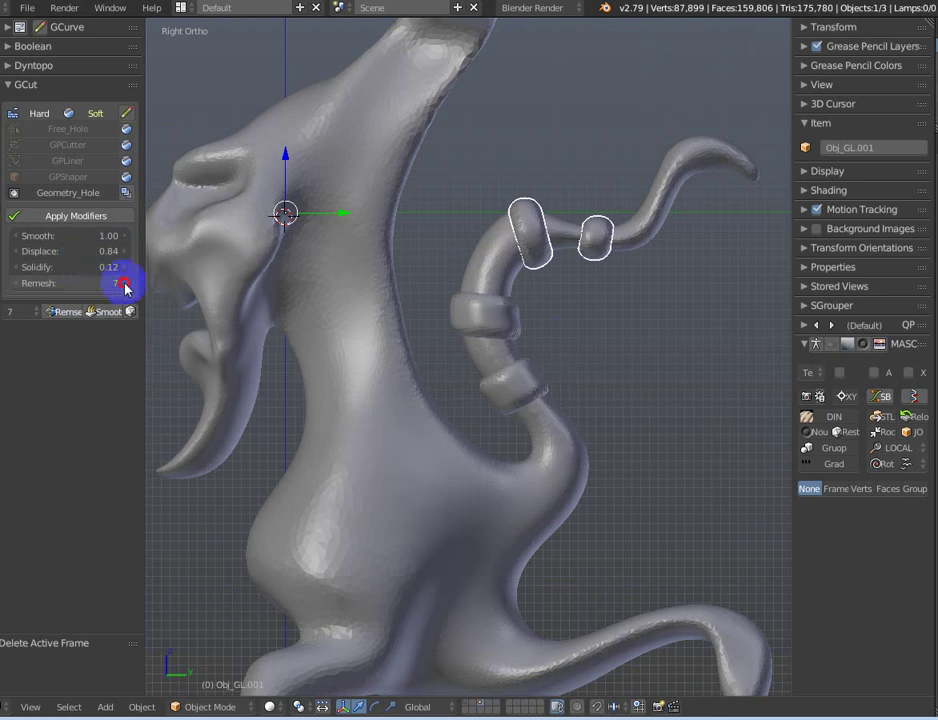
{"action": "left_click", "coordinate": [126, 286]}
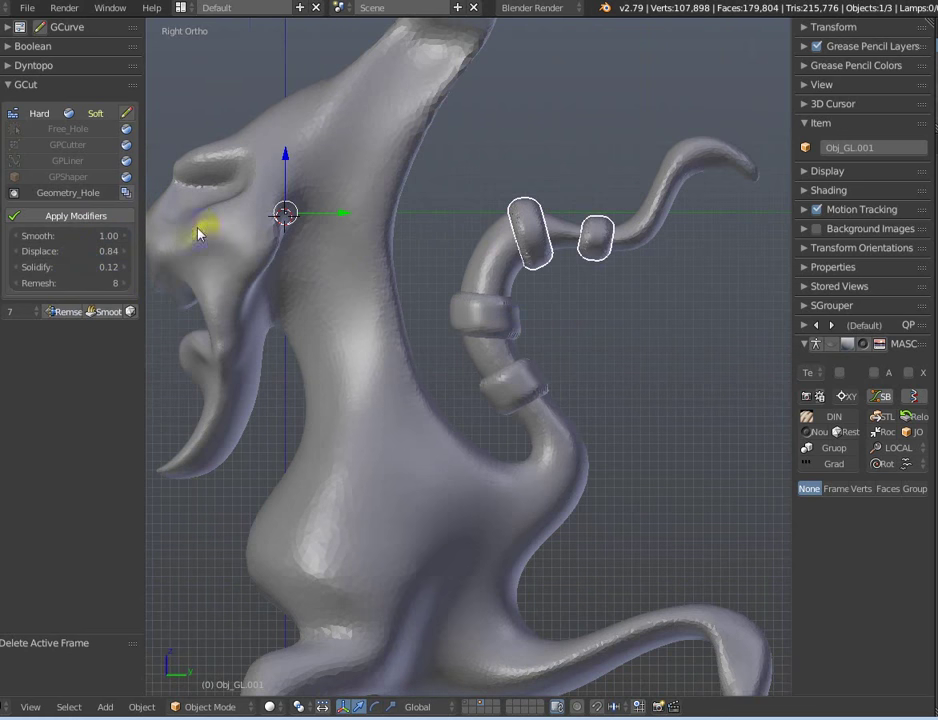
{"action": "left_click", "coordinate": [131, 313]}
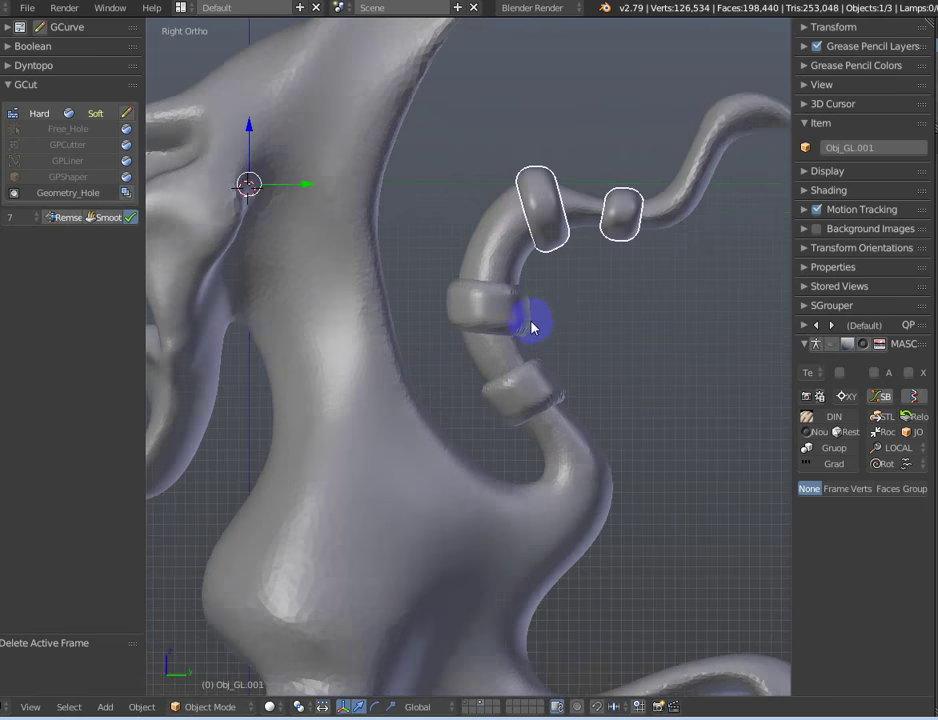
{"action": "right_click", "coordinate": [485, 318]}
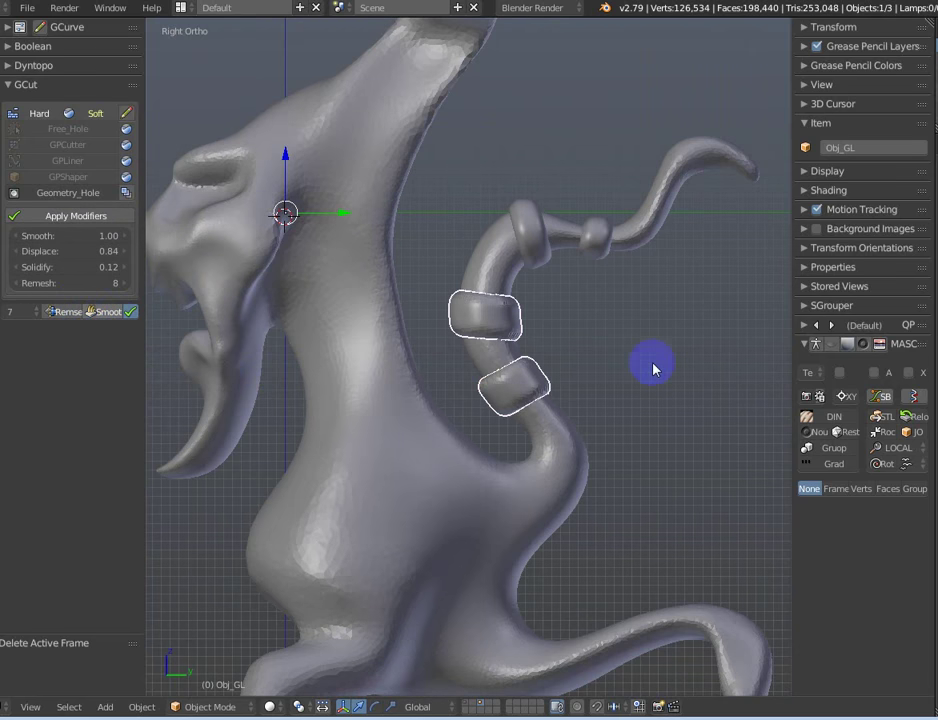
{"action": "scroll", "coordinate": [567, 351], "scroll_direction": "down", "scroll_amount": 1}
Deselect everything and bring the creature's head and neck into close view.
{"action": "scroll", "coordinate": [421, 356], "scroll_direction": "down", "scroll_amount": 2}
{"action": "key", "text": "a"}
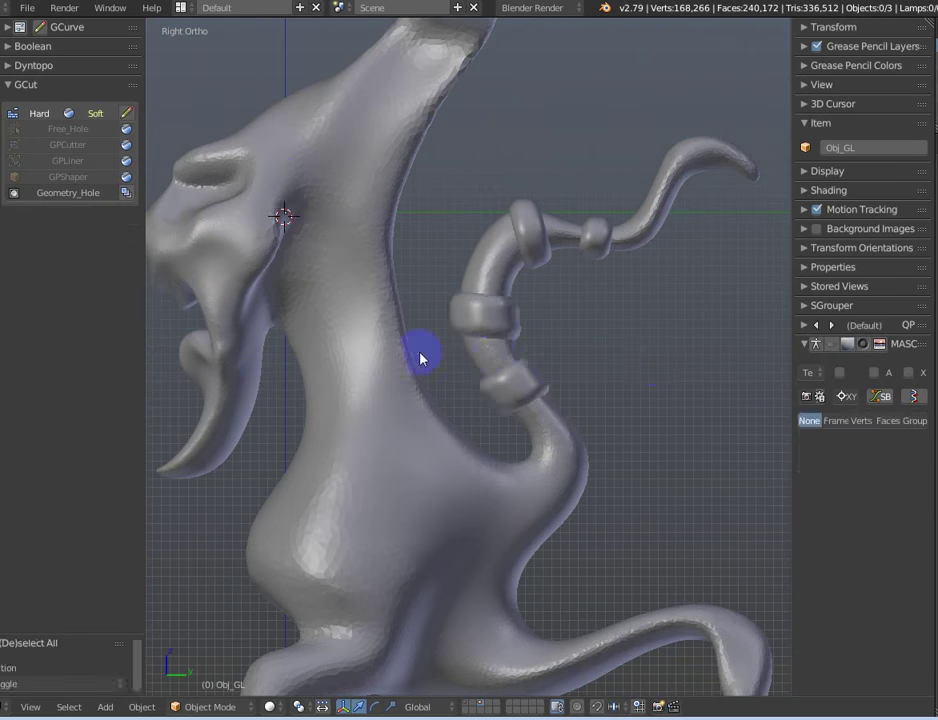
{"action": "scroll", "coordinate": [428, 399], "scroll_direction": "down", "scroll_amount": 1}
{"action": "mouse_move", "coordinate": [427, 399]}
{"action": "middle_mouse_down"}
{"action": "mouse_move", "coordinate": [573, 389]}
{"action": "mouse_move", "coordinate": [256, 368]}
{"action": "mouse_move", "coordinate": [362, 318]}
{"action": "mouse_move", "coordinate": [373, 377]}
{"action": "mouse_move", "coordinate": [364, 400]}
{"action": "mouse_move", "coordinate": [360, 297]}
{"action": "middle_mouse_up"}
{"action": "scroll", "coordinate": [419, 306], "scroll_direction": "up", "scroll_amount": 2}
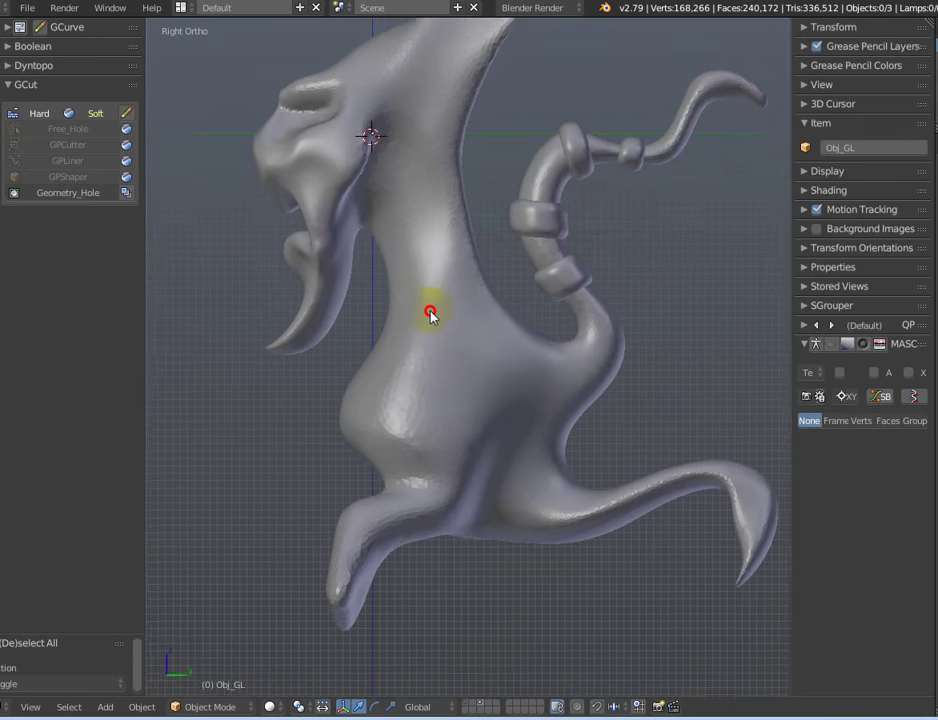
{"action": "mouse_move", "coordinate": [429, 314]}
{"action": "middle_mouse_down", "text": "shift"}
{"action": "mouse_move", "coordinate": [415, 268]}
{"action": "mouse_move", "coordinate": [426, 334]}
{"action": "mouse_move", "coordinate": [419, 329]}
{"action": "mouse_move", "coordinate": [408, 381]}
{"action": "mouse_move", "coordinate": [352, 308]}
{"action": "middle_mouse_up", "text": "shift"}
Draw two wavy grease-pencil lines across the neck and join their ends on both sides.
{"action": "key", "text": "d"}
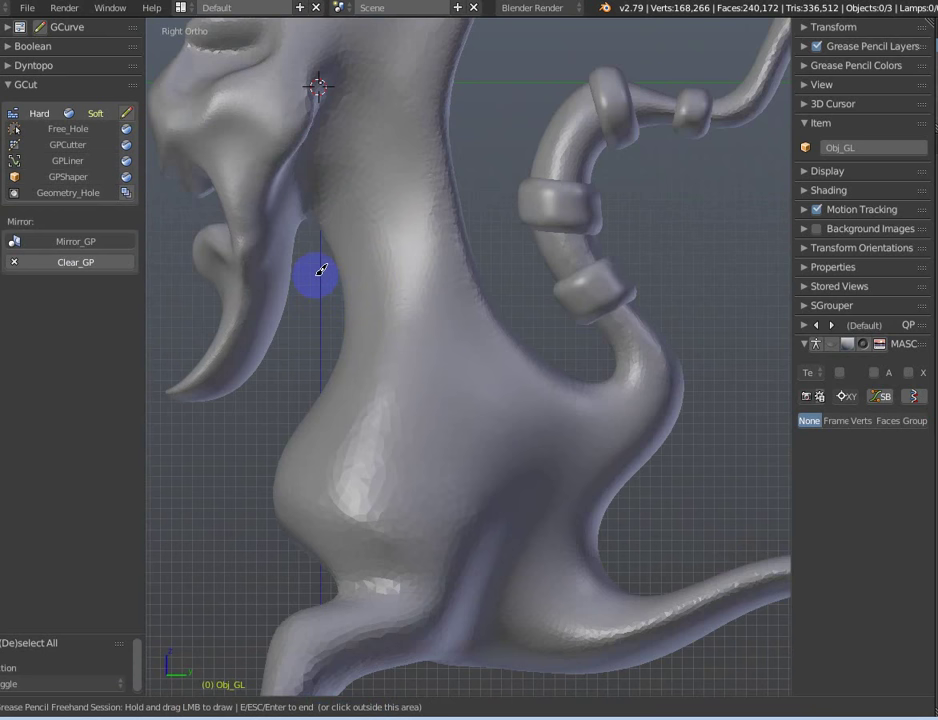
{"action": "left_click_drag", "start_coordinate": [320, 272], "coordinate": [322, 271]}
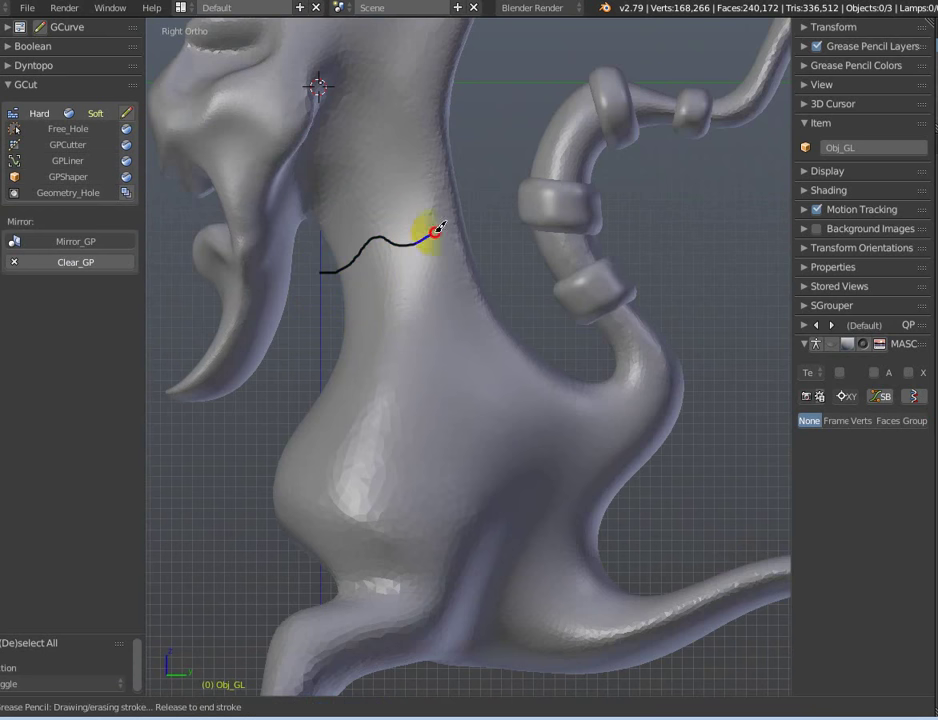
{"action": "left_click_drag", "start_coordinate": [477, 216], "coordinate": [481, 224]}
{"action": "left_click_drag", "start_coordinate": [332, 316], "coordinate": [350, 320]}
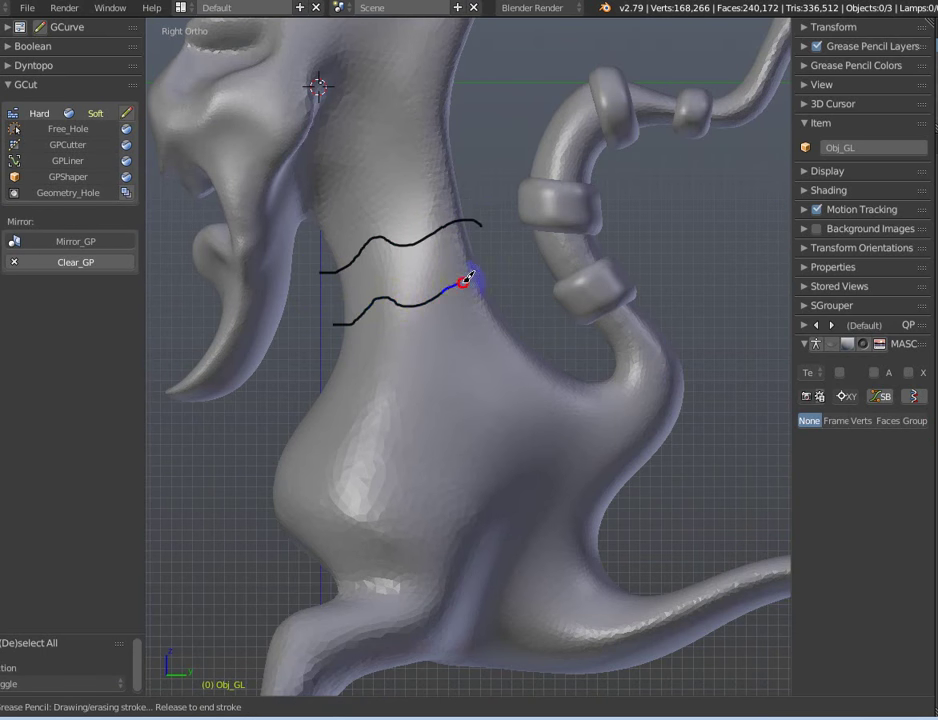
{"action": "left_click_drag", "start_coordinate": [505, 283], "coordinate": [510, 285]}
{"action": "left_click_drag", "start_coordinate": [476, 217], "coordinate": [478, 231]}
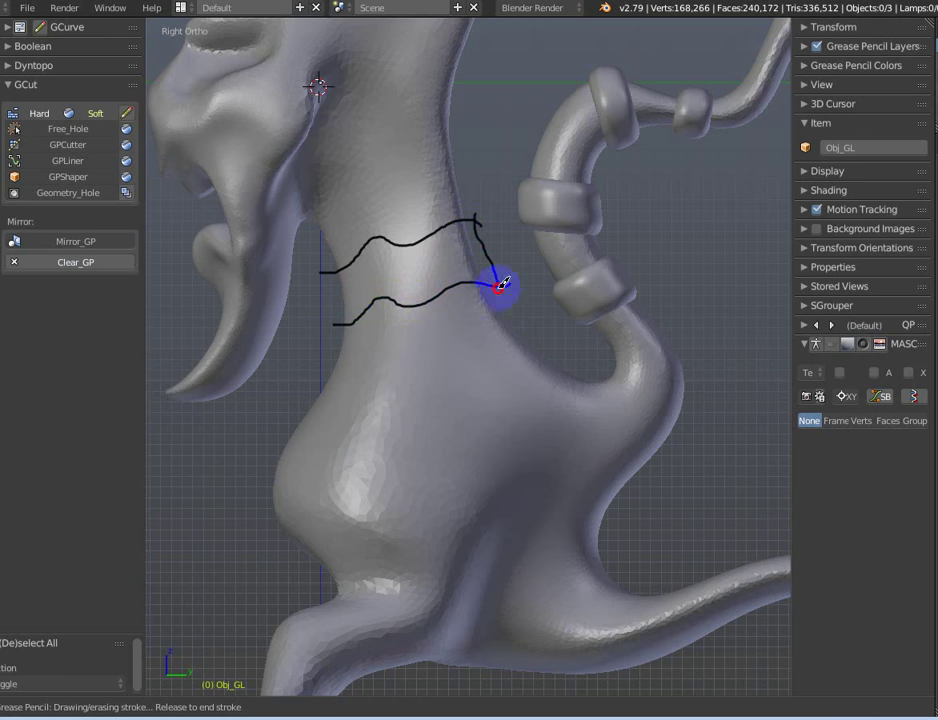
{"action": "left_click_drag", "start_coordinate": [501, 284], "coordinate": [508, 286]}
{"action": "left_click_drag", "start_coordinate": [331, 331], "coordinate": [338, 323]}
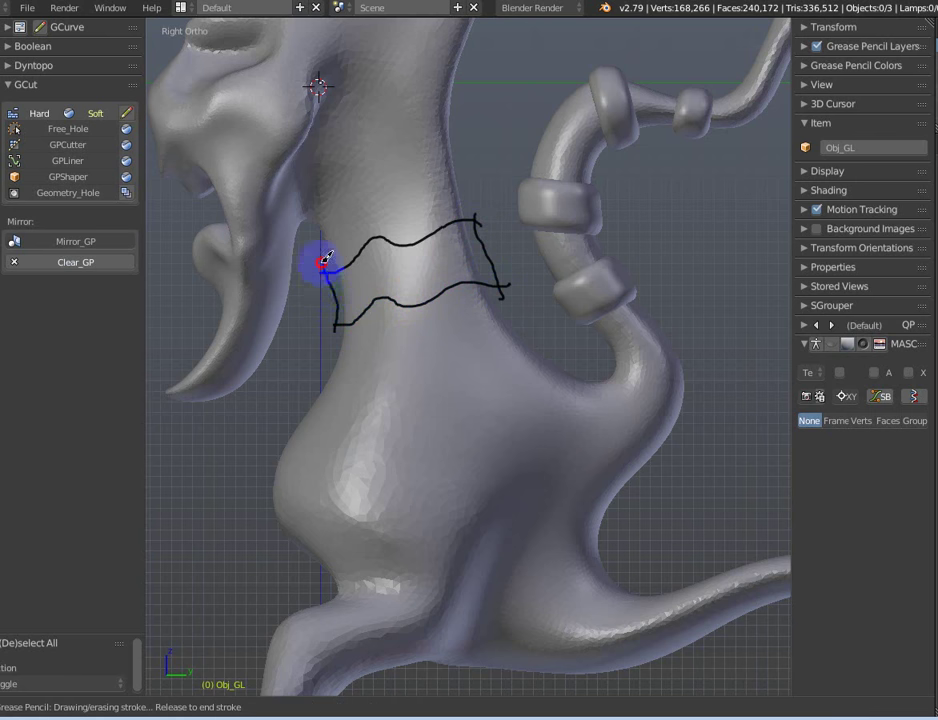
{"action": "left_click_drag", "start_coordinate": [326, 258], "coordinate": [331, 314]}
{"action": "scroll", "coordinate": [331, 314], "scroll_direction": "down", "scroll_amount": 1}
{"action": "scroll", "coordinate": [425, 325], "scroll_direction": "down", "scroll_amount": 2}
Select the Sphere body and cut a hole through the neck with GCut Free_Hole.
{"action": "right_click", "coordinate": [435, 345]}
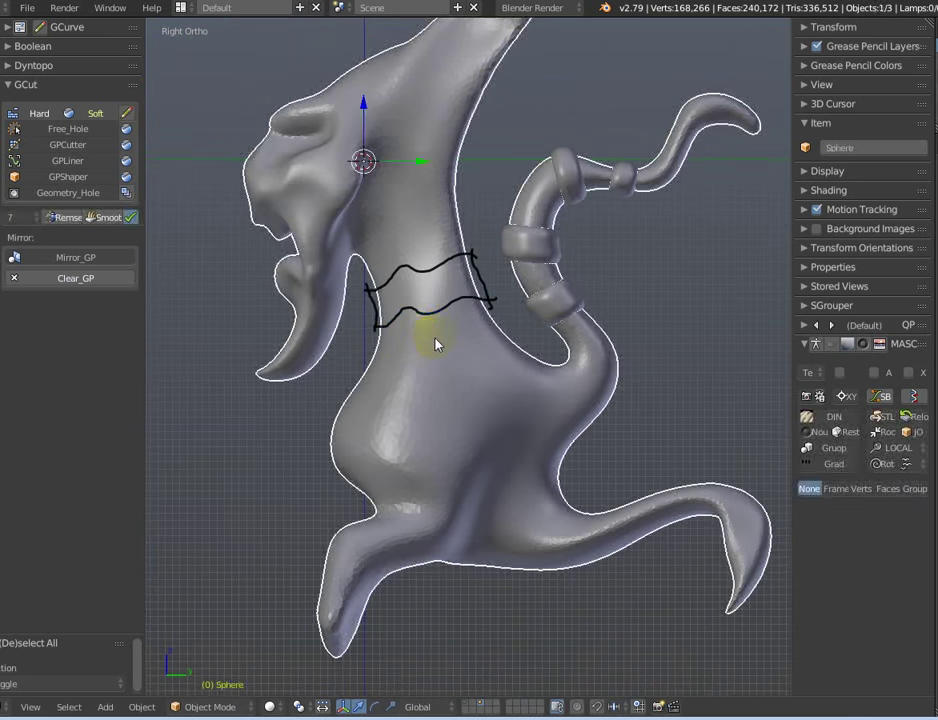
{"action": "scroll", "coordinate": [419, 335], "scroll_direction": "up", "scroll_amount": 2, "text": "ctrl"}
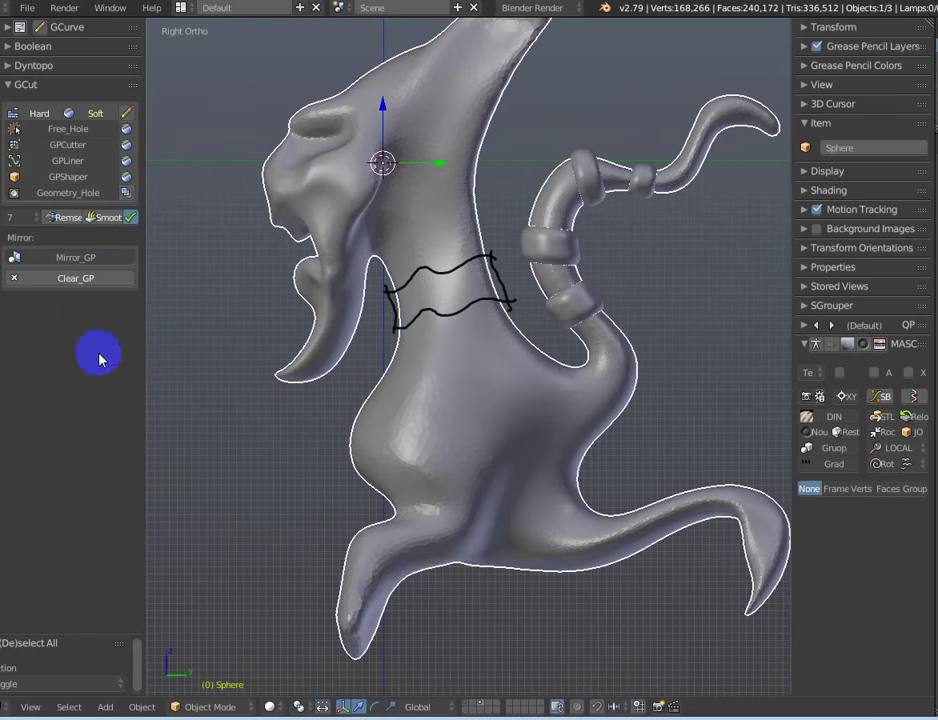
{"action": "left_click", "coordinate": [84, 132]}
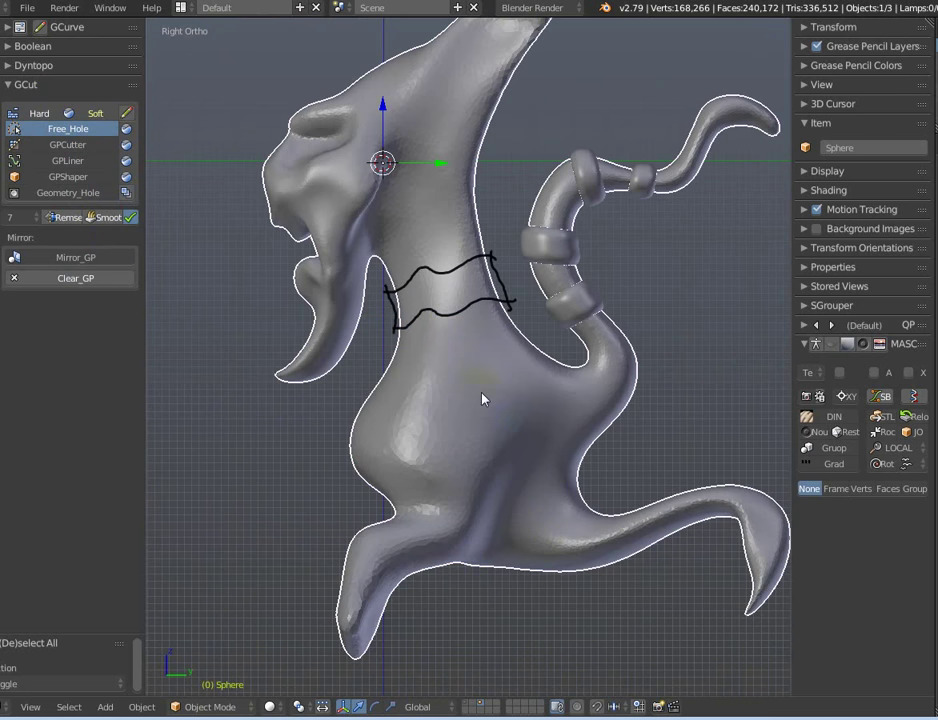
{"action": "left_click", "coordinate": [465, 356]}
Draw extra grease-pencil strokes along the cut ring, then clear them.
{"action": "scroll", "coordinate": [448, 372], "scroll_direction": "up", "scroll_amount": 2}
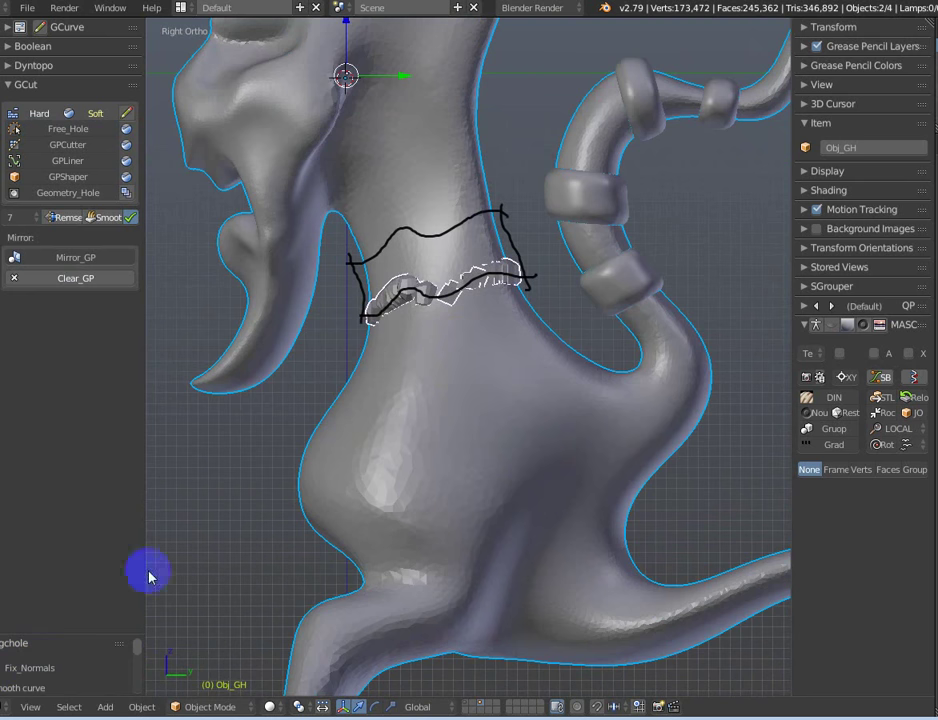
{"action": "left_click_drag", "start_coordinate": [400, 291], "coordinate": [436, 299]}
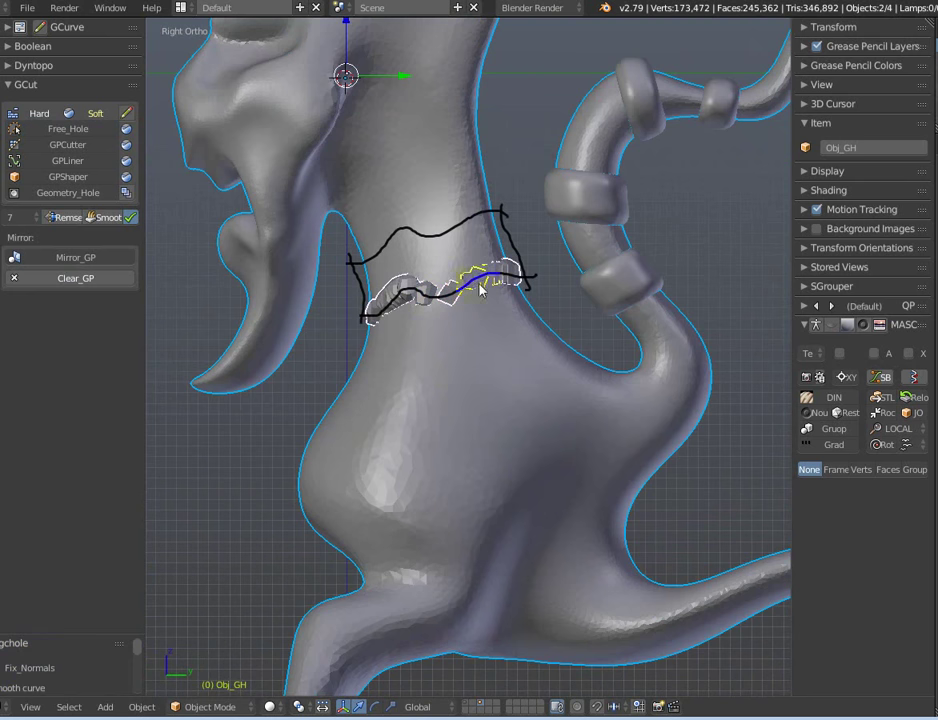
{"action": "scroll", "coordinate": [510, 270], "scroll_direction": "down", "scroll_amount": 2}
{"action": "left_click_drag", "start_coordinate": [395, 290], "coordinate": [420, 270]}
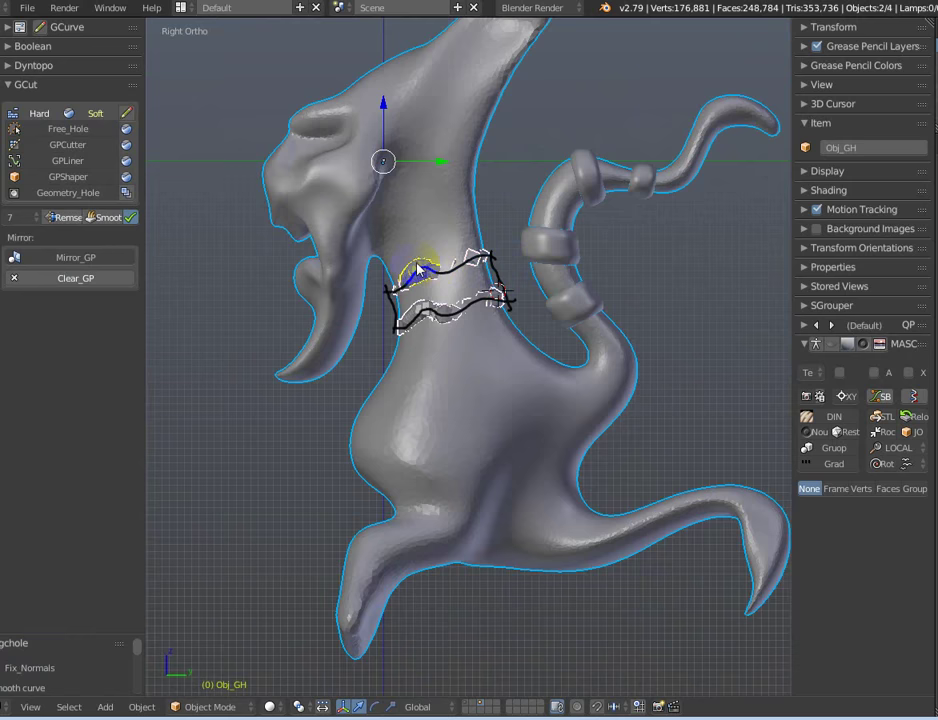
{"action": "left_click", "coordinate": [76, 280]}
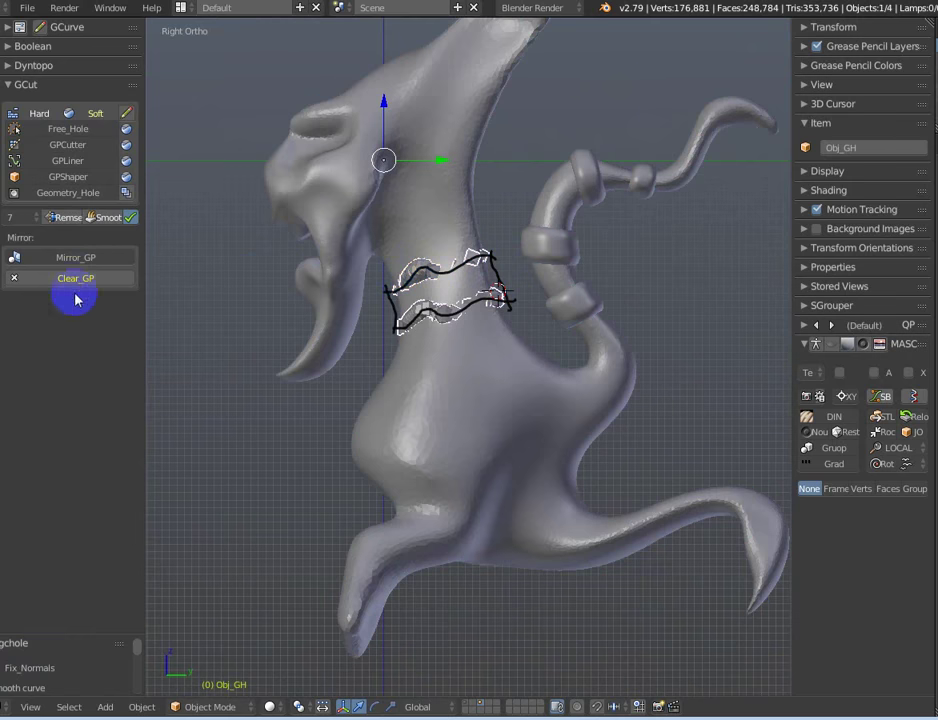
{"action": "left_click_drag", "start_coordinate": [393, 291], "coordinate": [432, 267]}
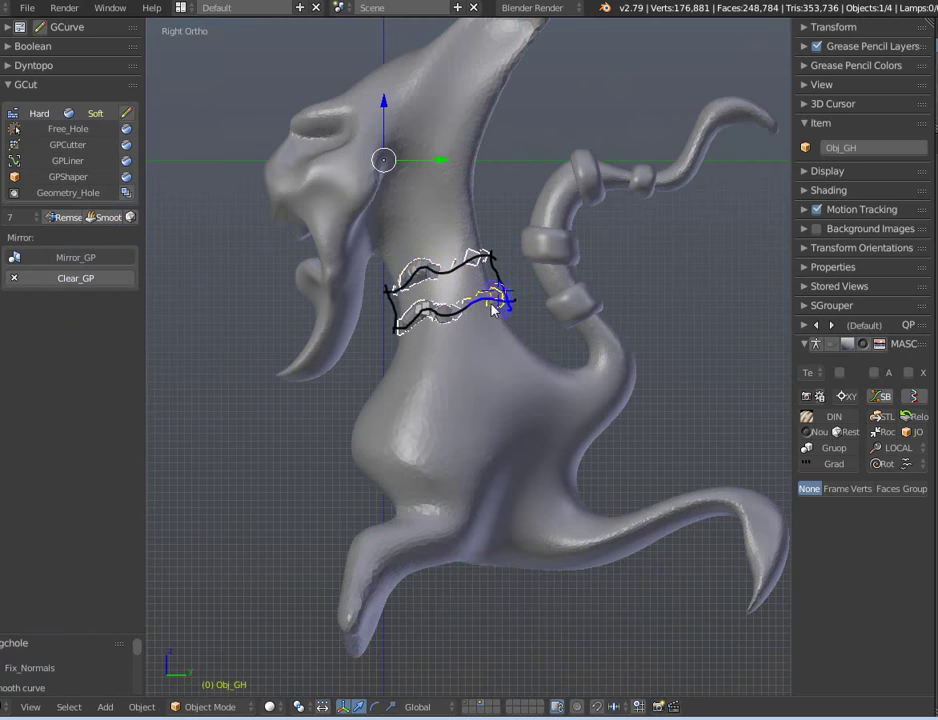
{"action": "scroll", "coordinate": [475, 308], "scroll_direction": "up", "scroll_amount": 3}
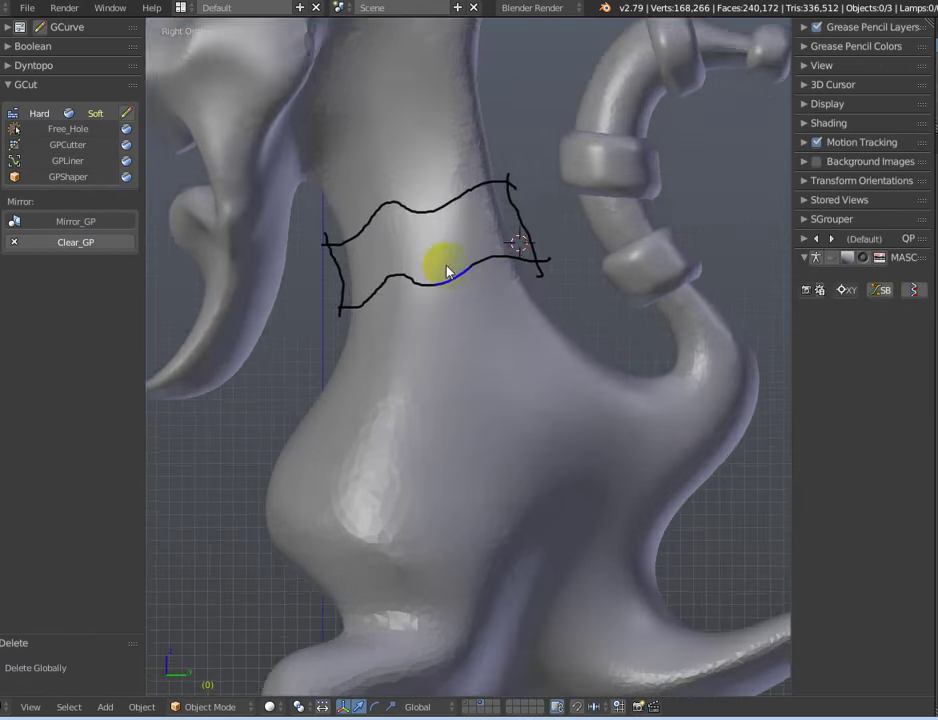
{"action": "scroll", "coordinate": [447, 271], "scroll_direction": "down", "scroll_amount": 3}
Reselect the uncut body mesh and delete the grease-pencil neck outline.
{"action": "mouse_move", "coordinate": [442, 316]}
{"action": "middle_mouse_down"}
{"action": "mouse_move", "coordinate": [640, 307]}
{"action": "mouse_move", "coordinate": [423, 306]}
{"action": "middle_mouse_up"}
{"action": "left_click_drag", "start_coordinate": [423, 306], "coordinate": [473, 325]}
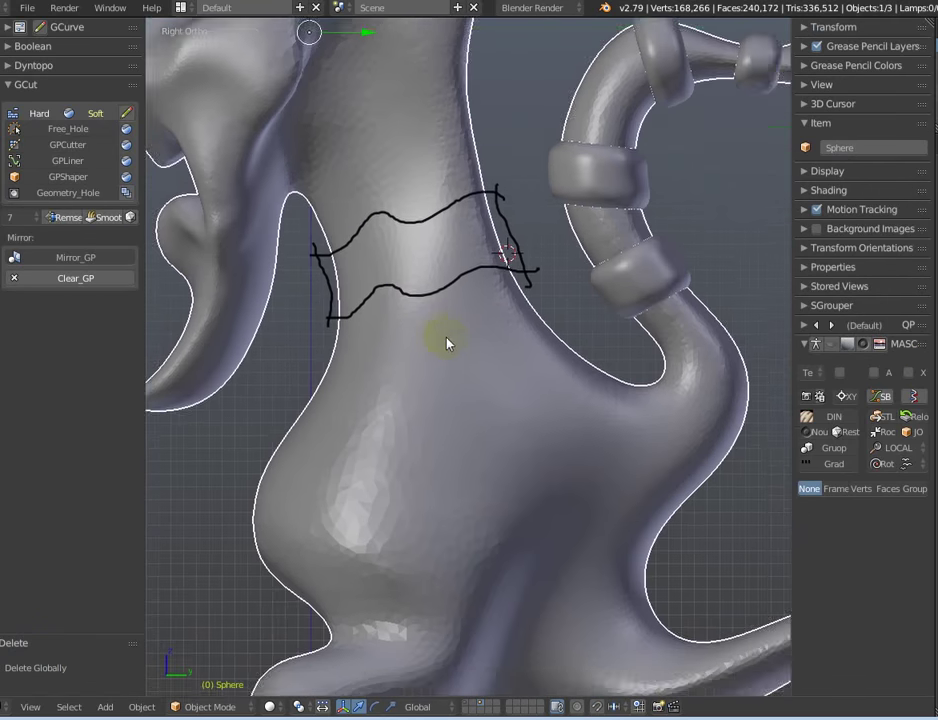
{"action": "middle_click_drag", "start_coordinate": [447, 343], "coordinate": [487, 363], "text": "shift"}
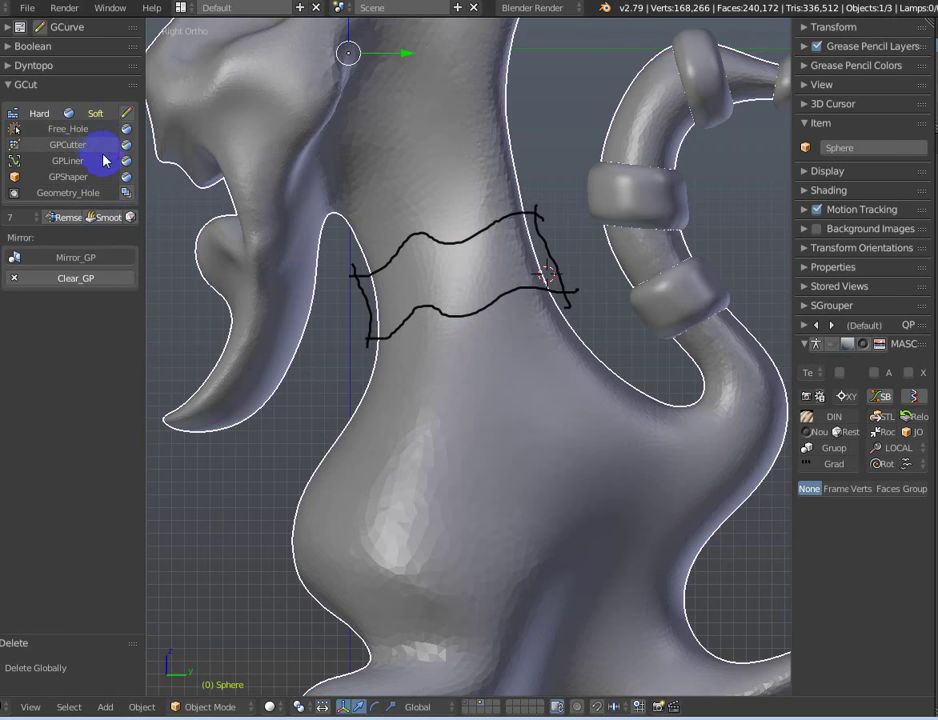
{"action": "key", "text": "d+x"}
Draw a line across the neck and turn it into a GPLiner tube with thickness 5.
{"action": "scroll", "coordinate": [551, 237], "scroll_direction": "down", "scroll_amount": 2}
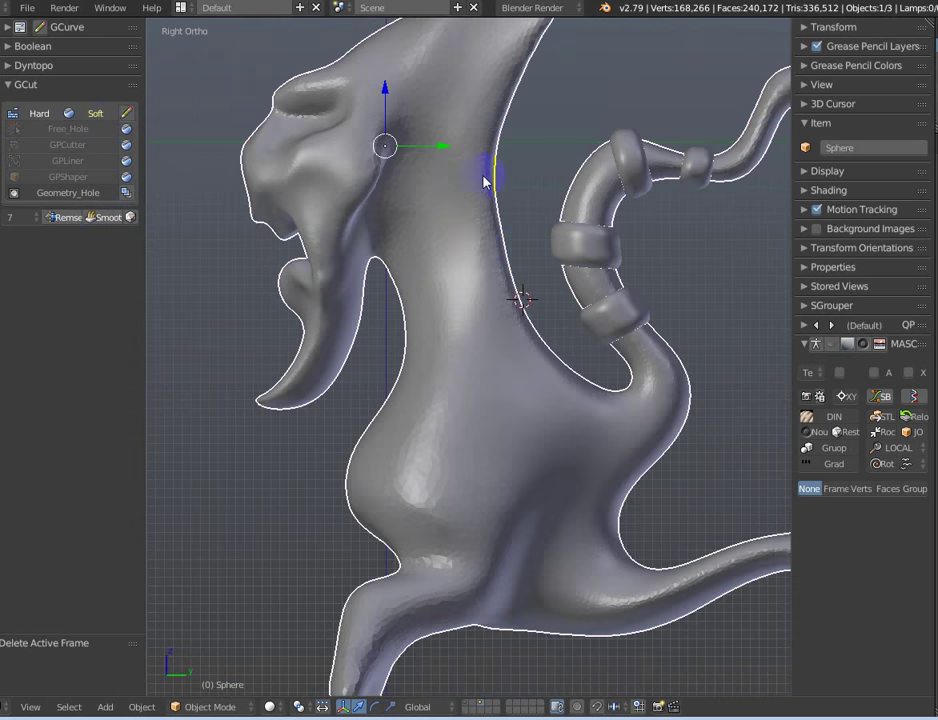
{"action": "left_click_drag", "start_coordinate": [387, 308], "coordinate": [523, 268]}
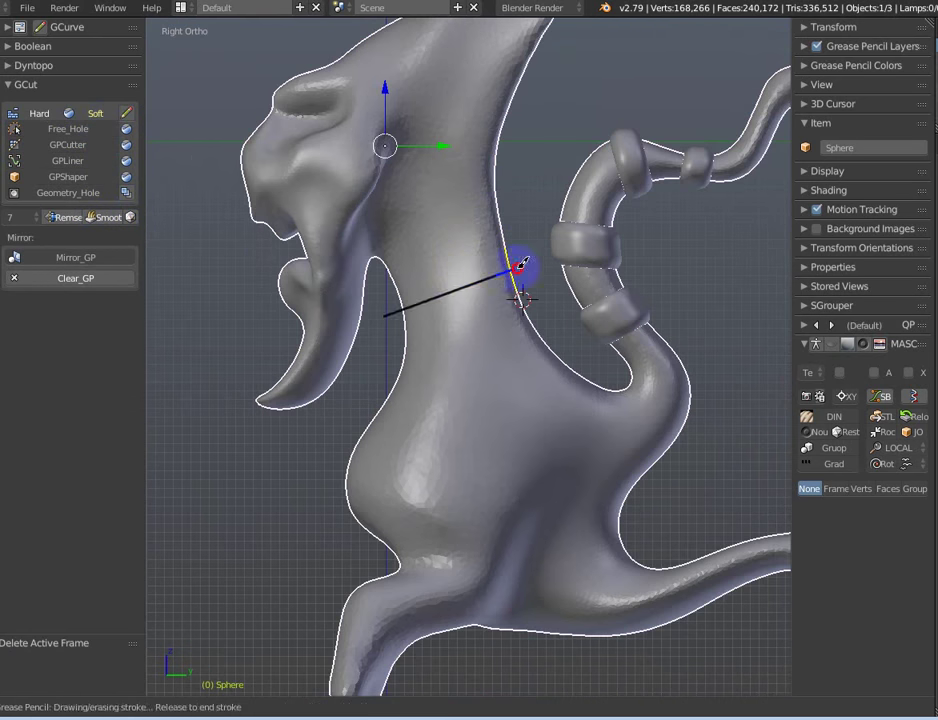
{"action": "left_click", "coordinate": [67, 160]}
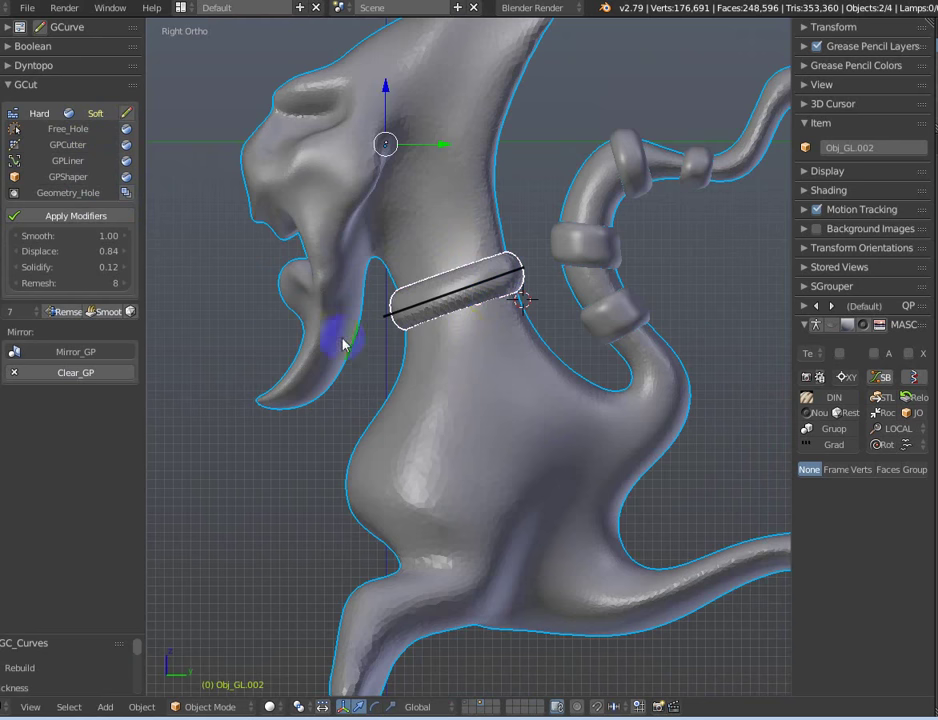
{"action": "key", "text": "F6"}
{"action": "left_click_drag", "start_coordinate": [584, 342], "coordinate": [378, 515]}
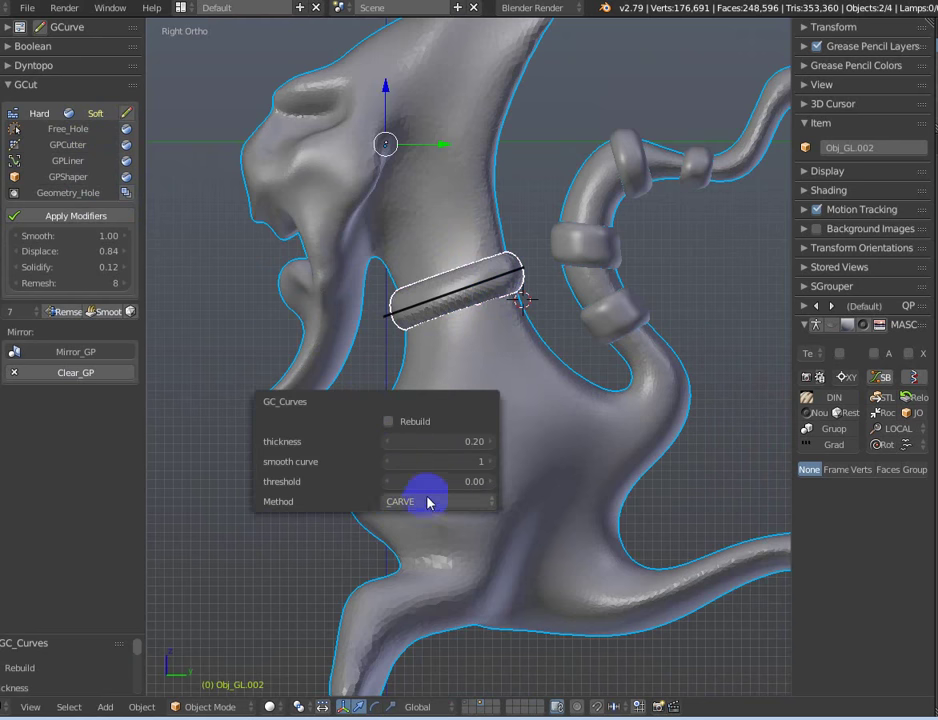
{"action": "left_click", "coordinate": [415, 451]}
{"action": "type", "text": ".5"}
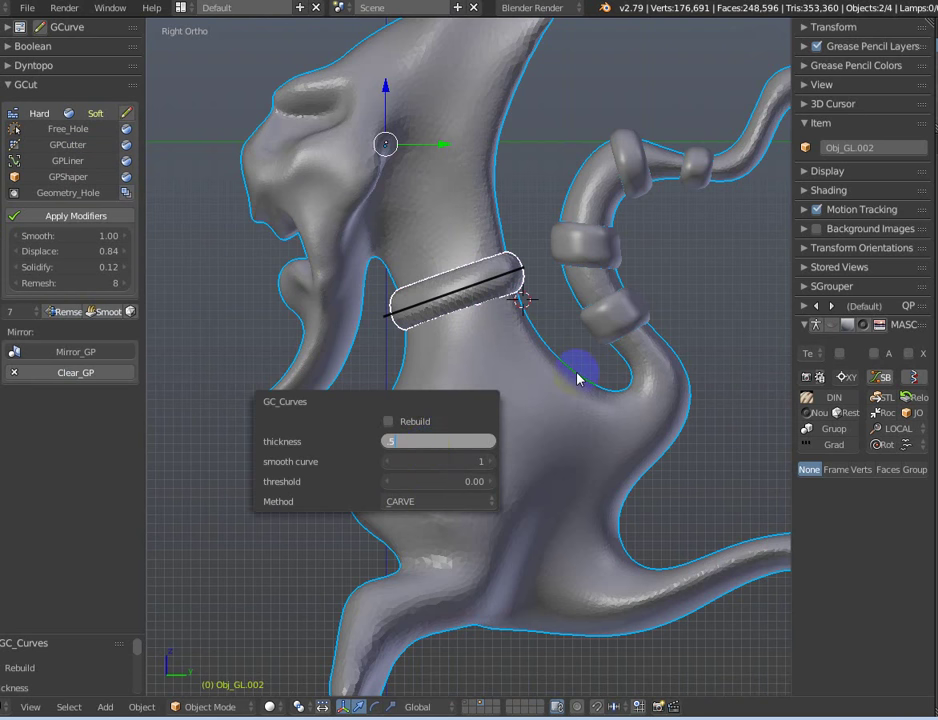
{"action": "key", "text": "Return"}
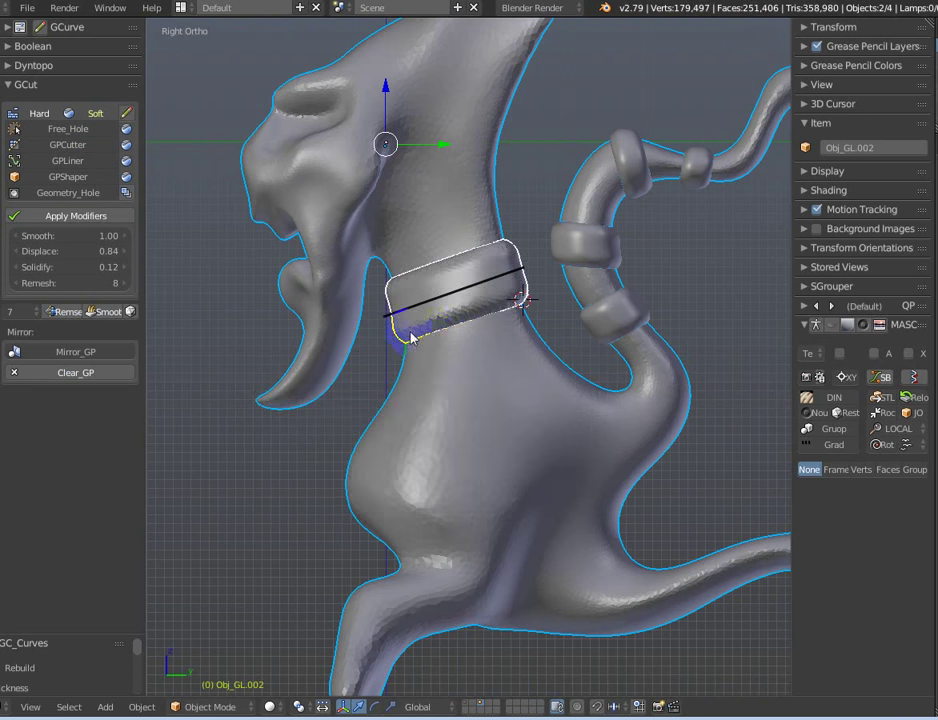
Delete the guide stroke across the neck and deselect the new collar band.
{"action": "right_click", "coordinate": [410, 338]}
{"action": "key", "text": "d+x"}
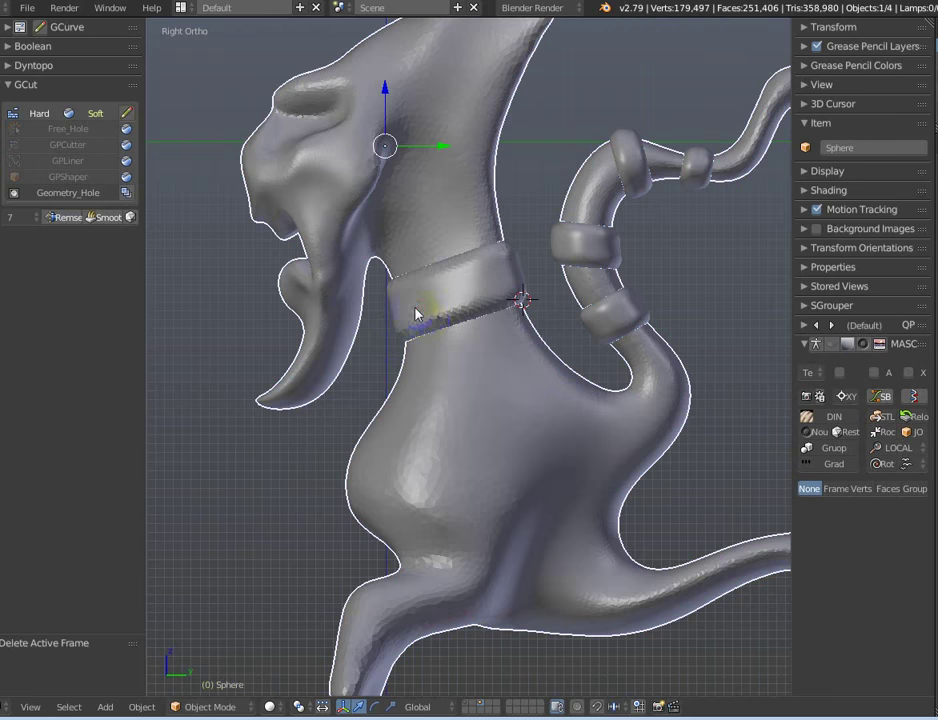
{"action": "right_click", "coordinate": [416, 315]}
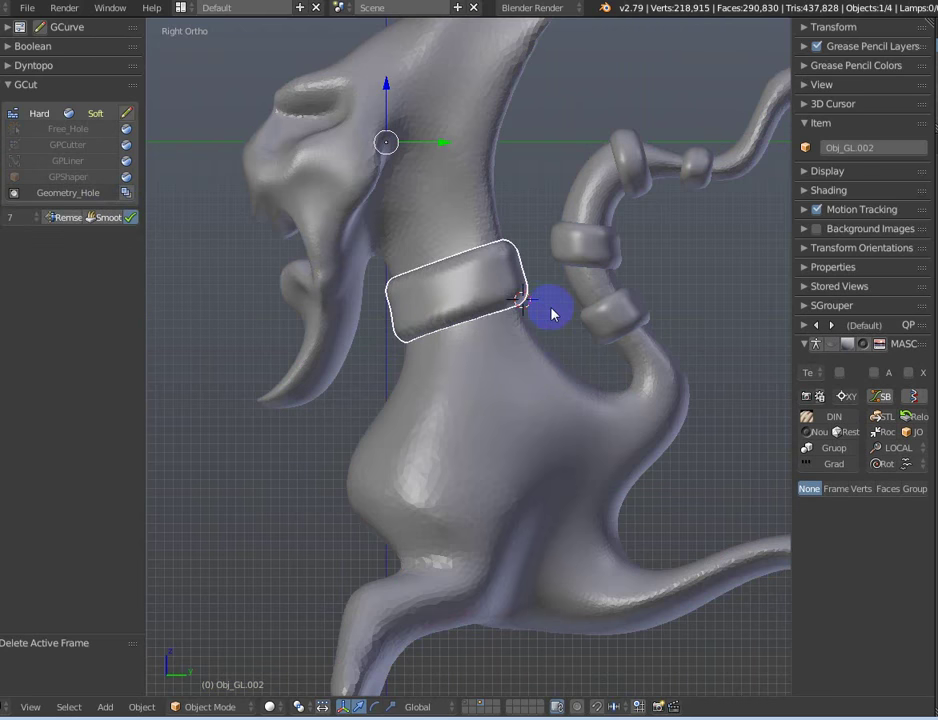
{"action": "key", "text": "a"}
{"action": "scroll", "coordinate": [549, 316], "scroll_direction": "down", "scroll_amount": 3}
Hide the grid, enable matcap with ambient occlusion, and cycle the preset to Orange Clay.
{"action": "mouse_move", "coordinate": [465, 371]}
{"action": "middle_mouse_down"}
{"action": "mouse_move", "coordinate": [521, 404]}
{"action": "mouse_move", "coordinate": [522, 425]}
{"action": "mouse_move", "coordinate": [560, 415]}
{"action": "middle_mouse_up"}
{"action": "left_click", "coordinate": [831, 343]}
{"action": "left_click", "coordinate": [864, 343]}
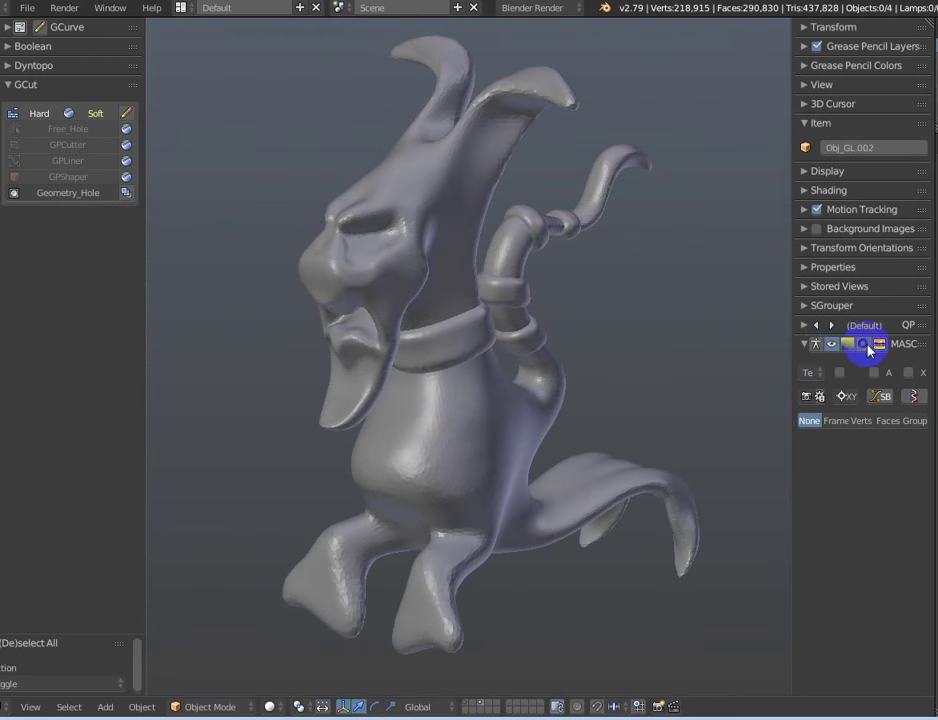
{"action": "middle_click_drag", "start_coordinate": [657, 354], "coordinate": [700, 360]}
{"action": "left_click", "coordinate": [884, 372]}
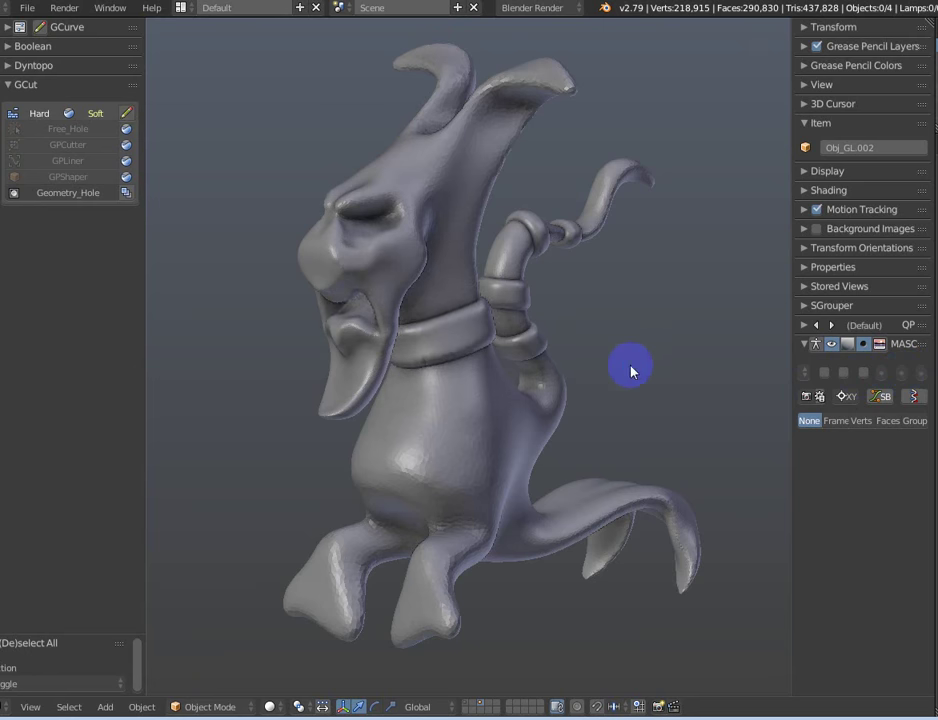
{"action": "middle_click_drag", "start_coordinate": [628, 370], "coordinate": [678, 368]}
{"action": "left_click", "coordinate": [817, 326]}
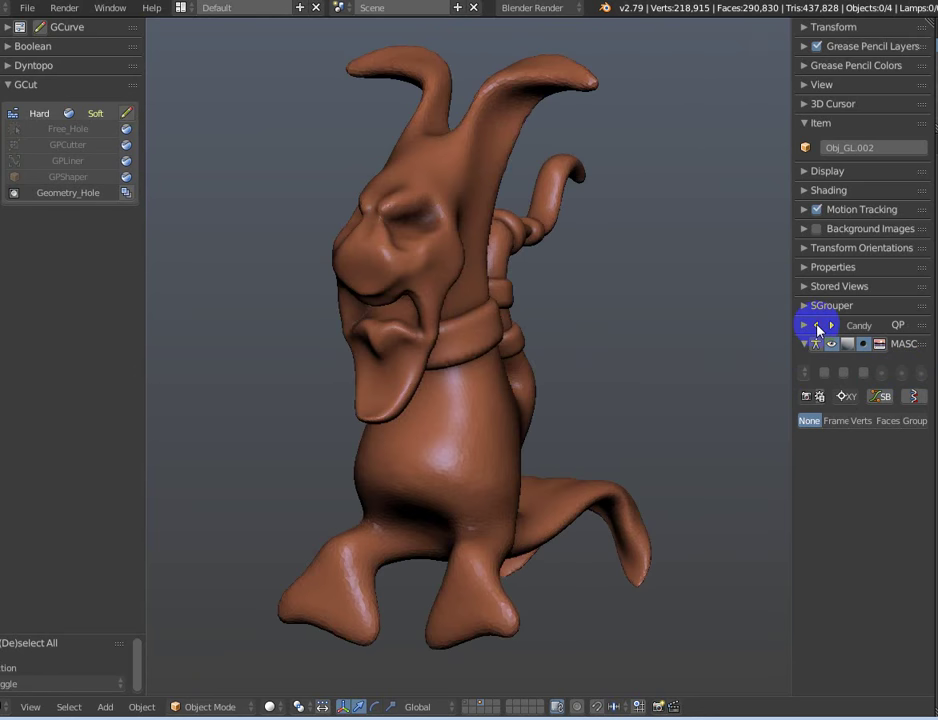
{"action": "left_click", "coordinate": [817, 326]}
{"action": "left_click", "coordinate": [817, 326]}
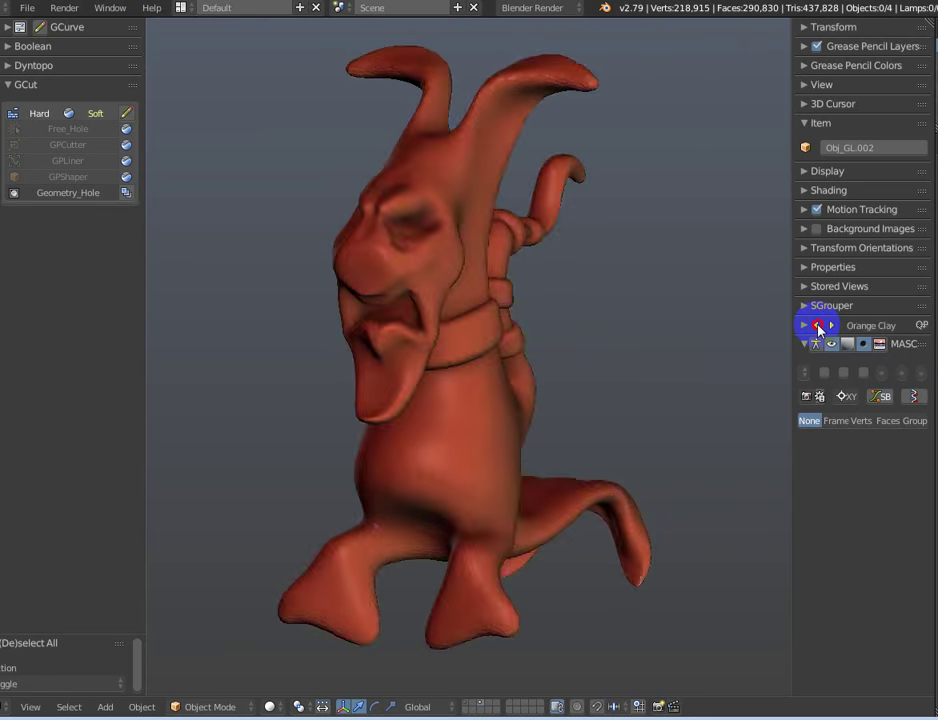